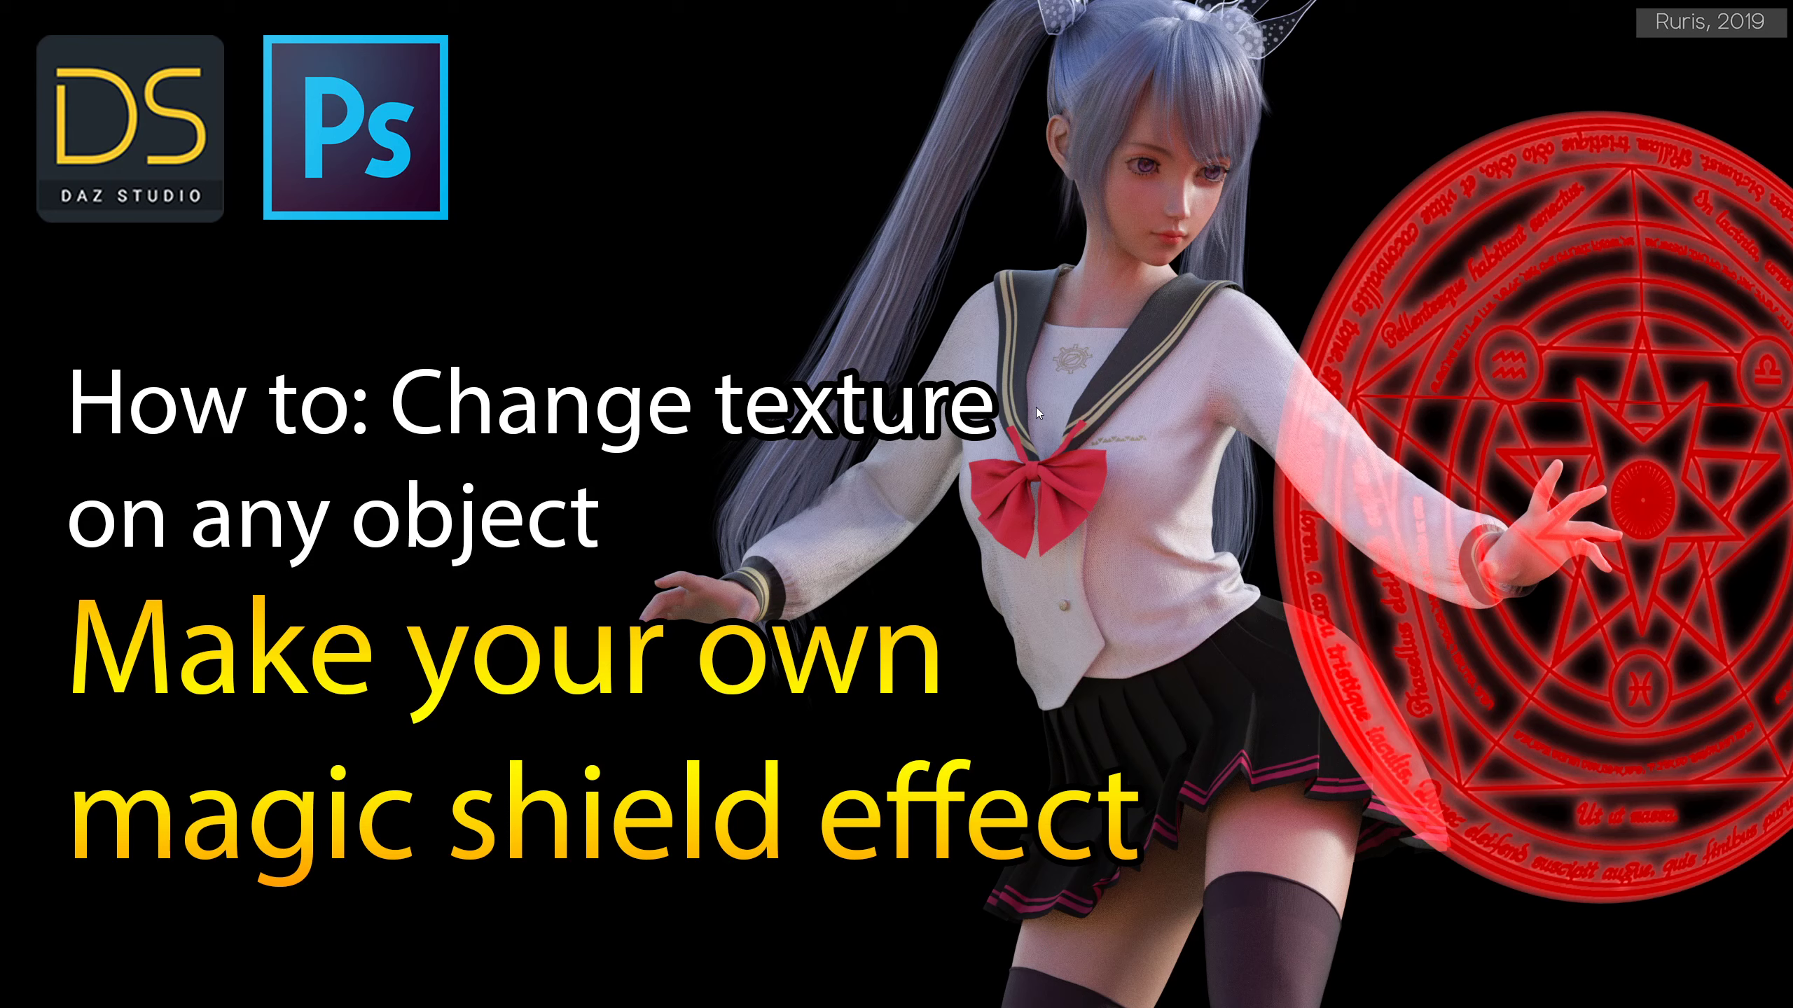
Exit the full-screen thumbnail preview to reveal the Rune Magic assets folder over Photoshop.
key(Escape)
key(Escape)
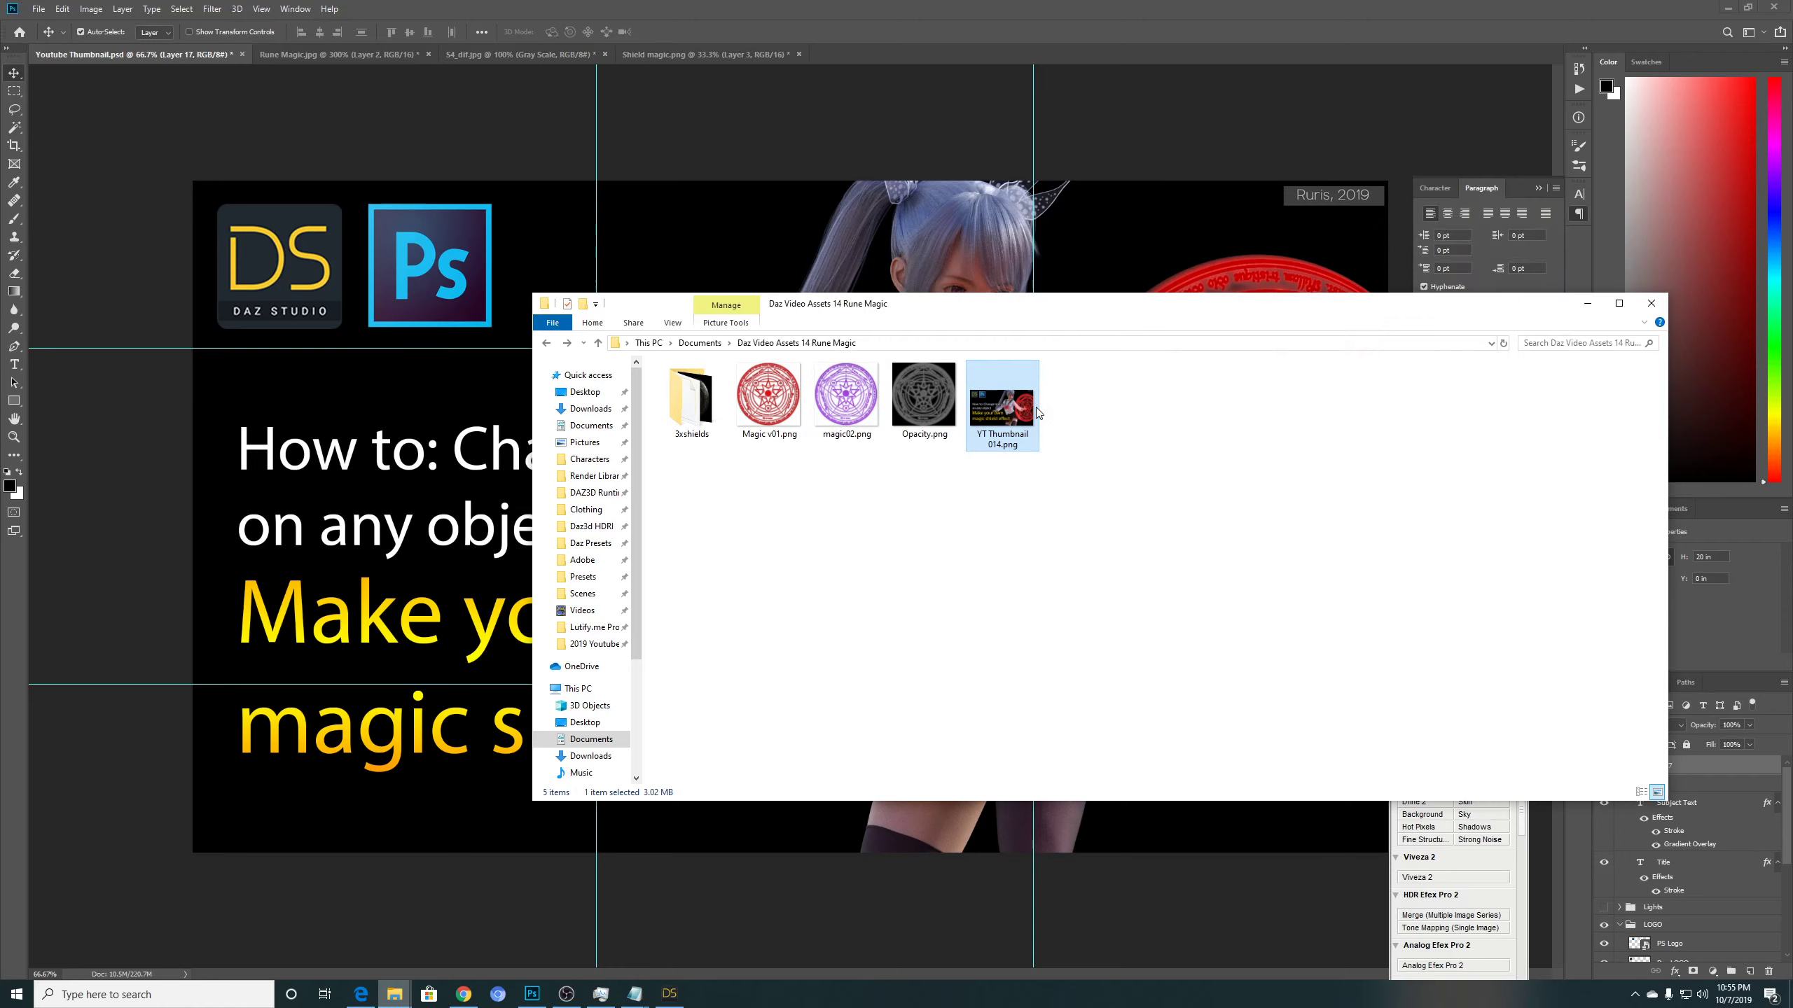
Bring up the shield forum thread and highlight the complex-texture, removable-surfaces and not-working points.
click(463, 995)
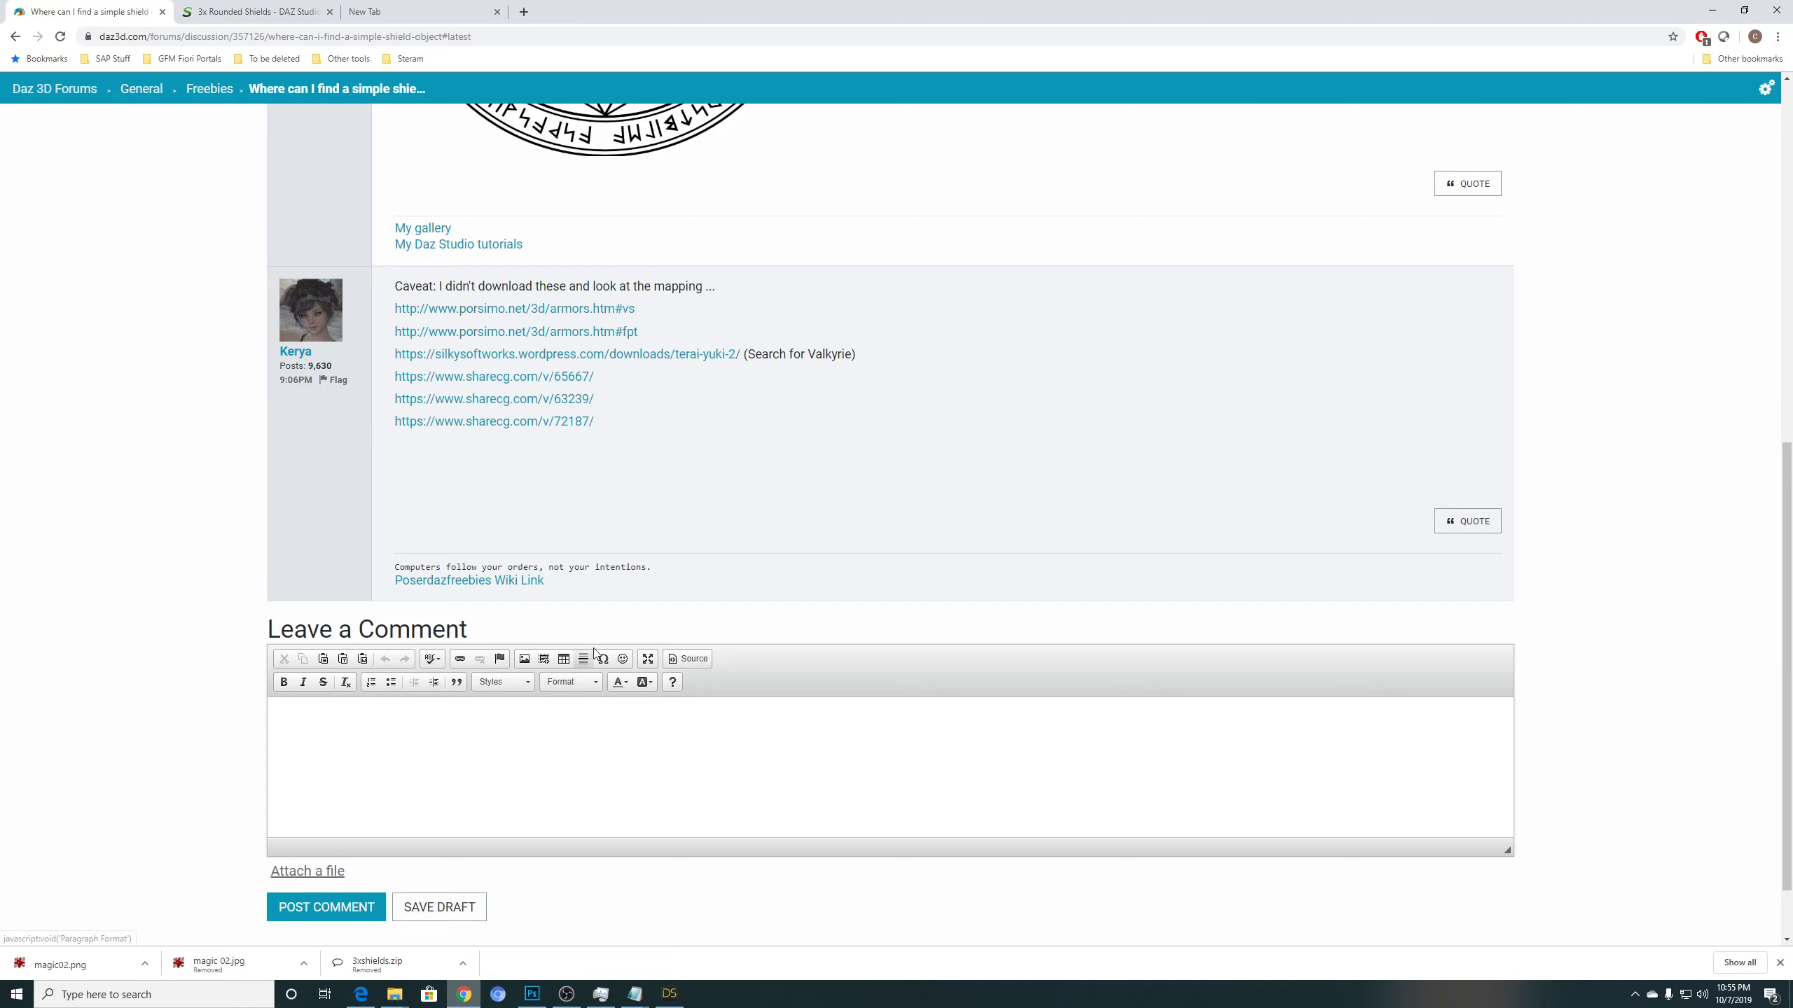
scroll(595, 654, up, 7)
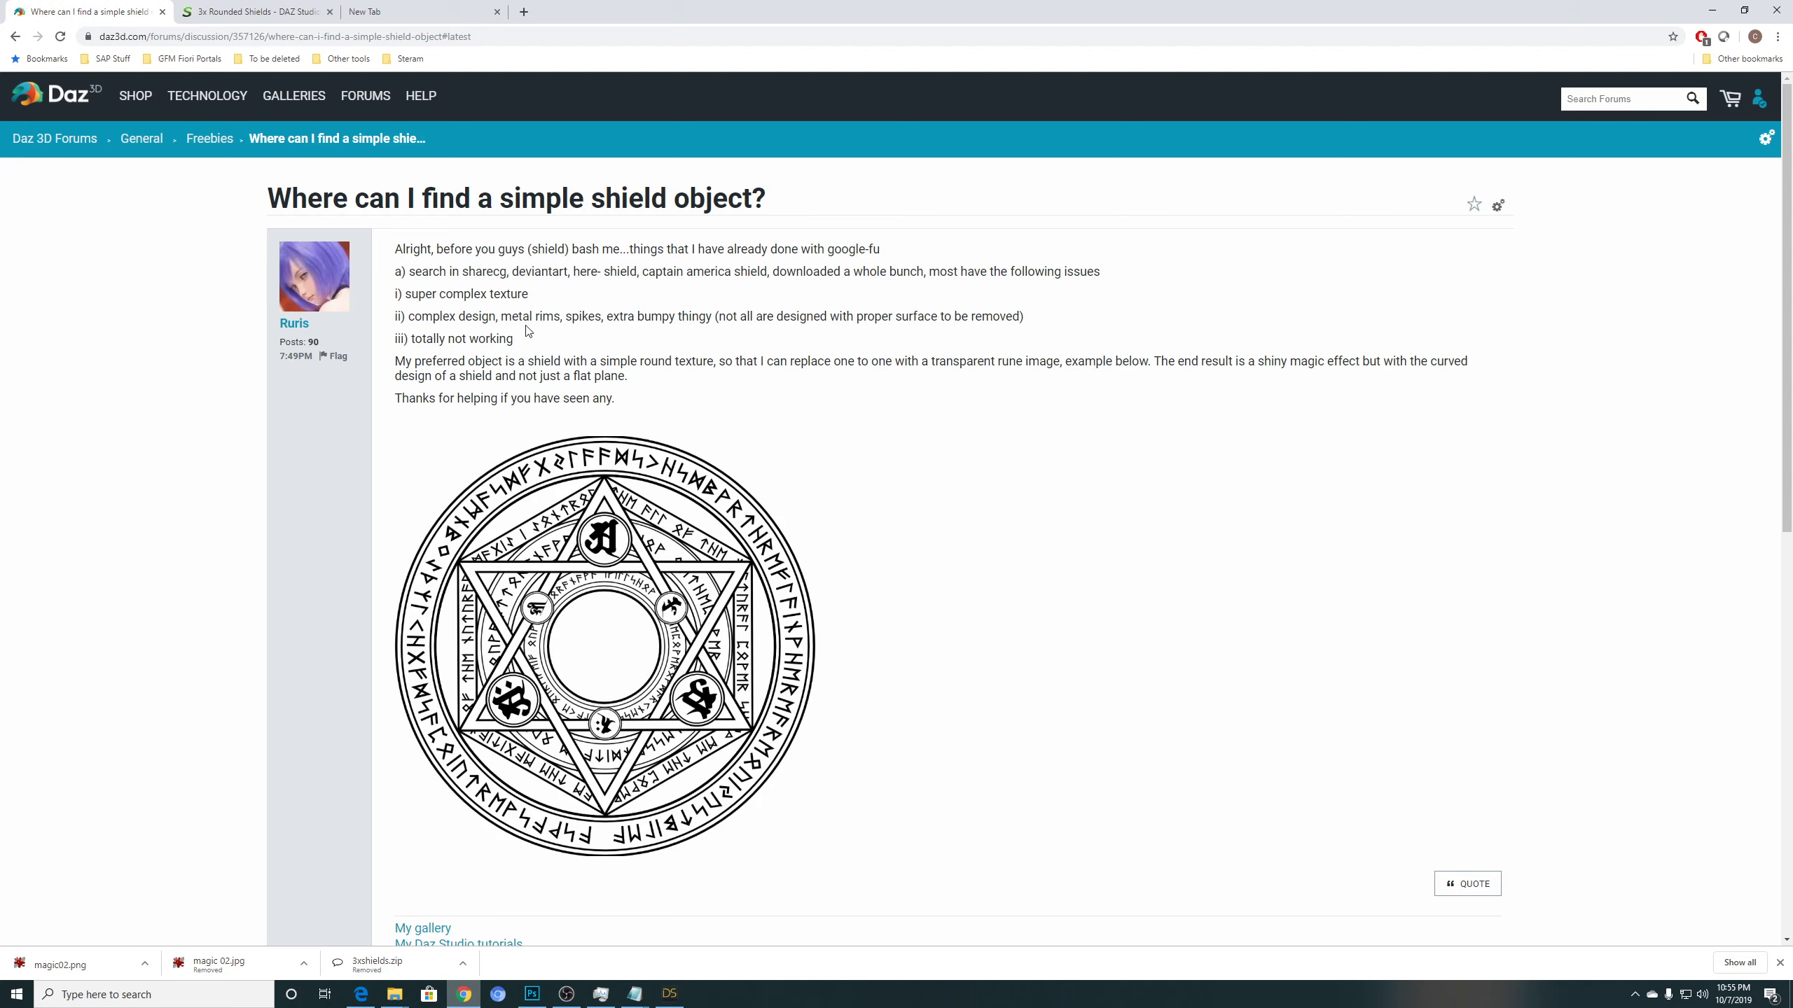
drag(402, 293, 523, 291)
click(661, 301)
drag(720, 316, 1055, 320)
click(1015, 316)
drag(513, 339, 395, 339)
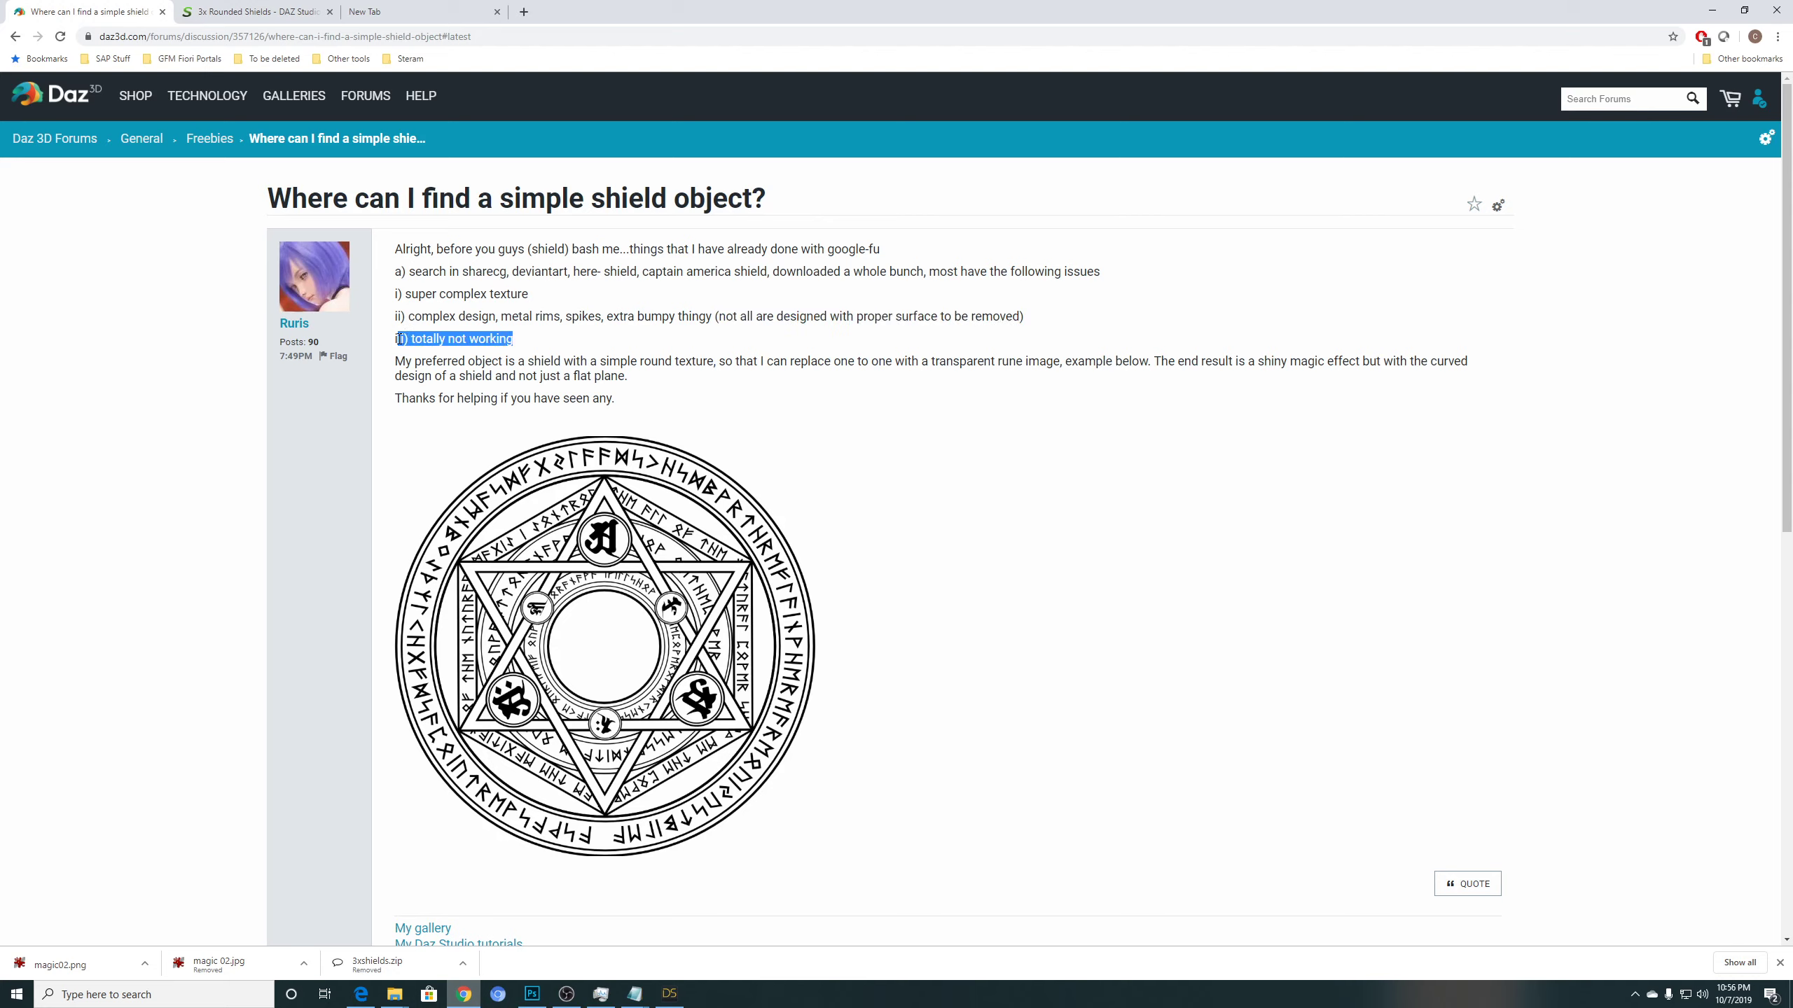
click(544, 344)
Scroll down to the reply listing shield links and go to the 3x Rounded Shields download page.
scroll(893, 389, down, 1)
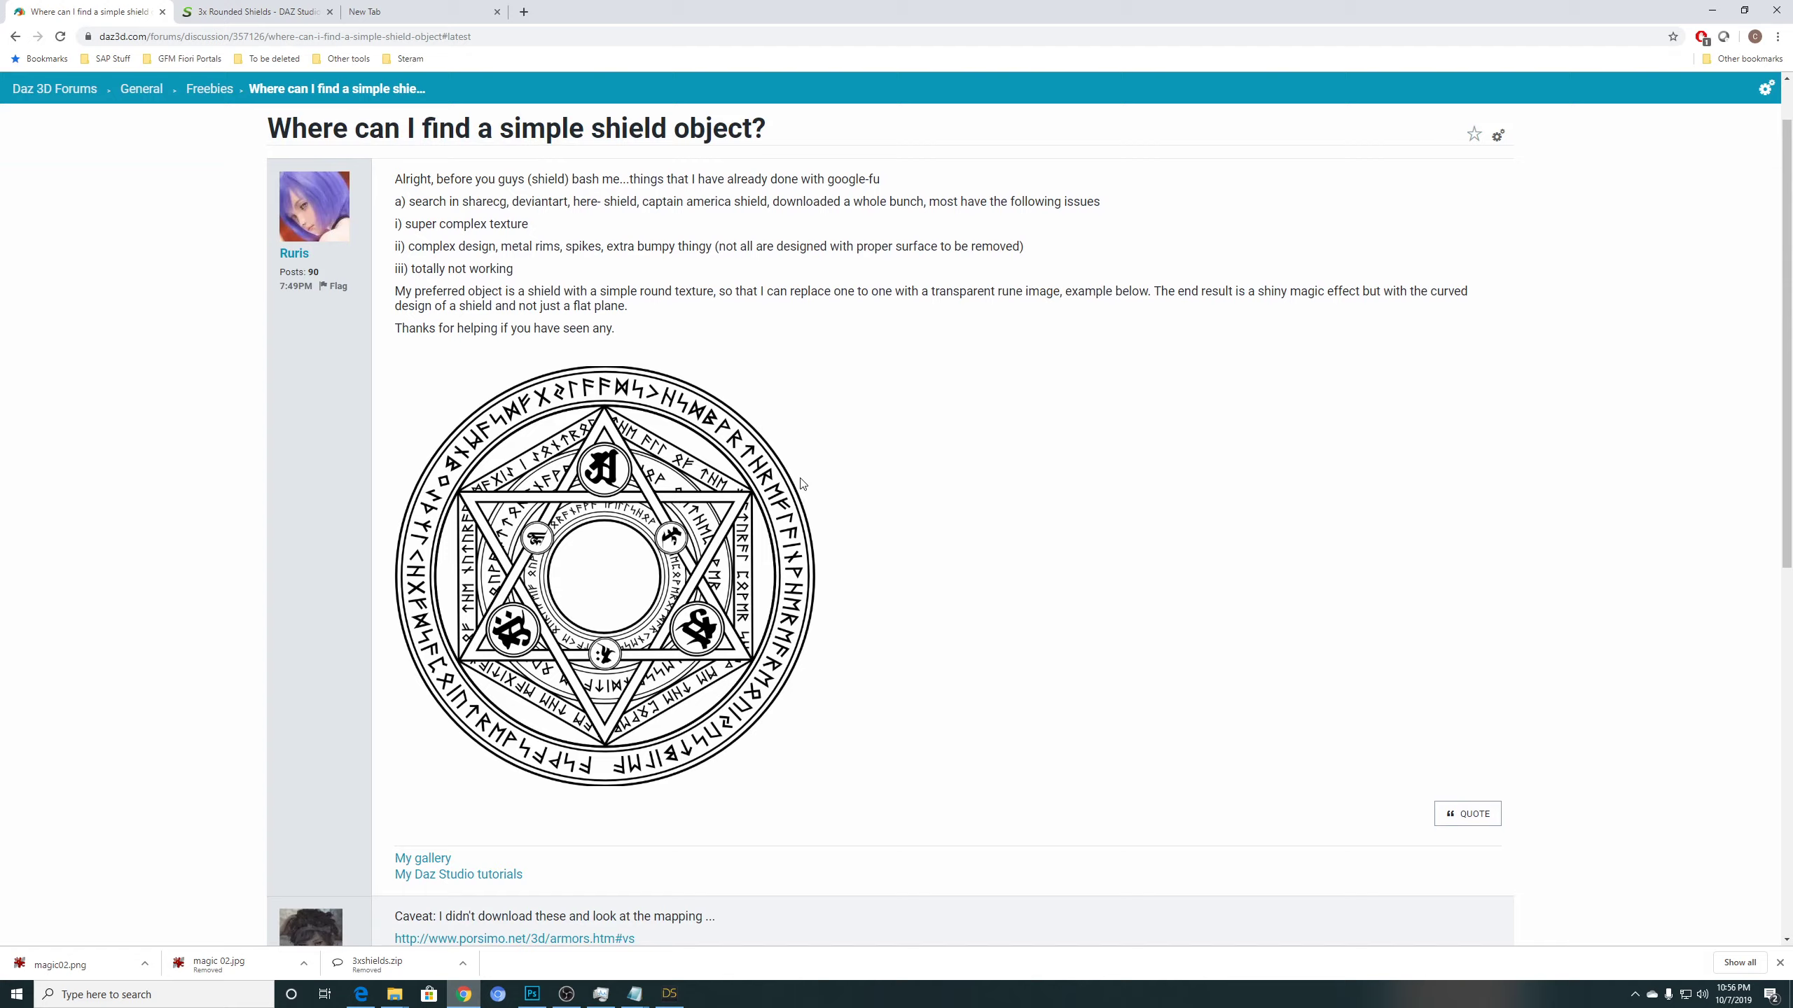
scroll(896, 483, down, 5)
scroll(898, 483, down, 1)
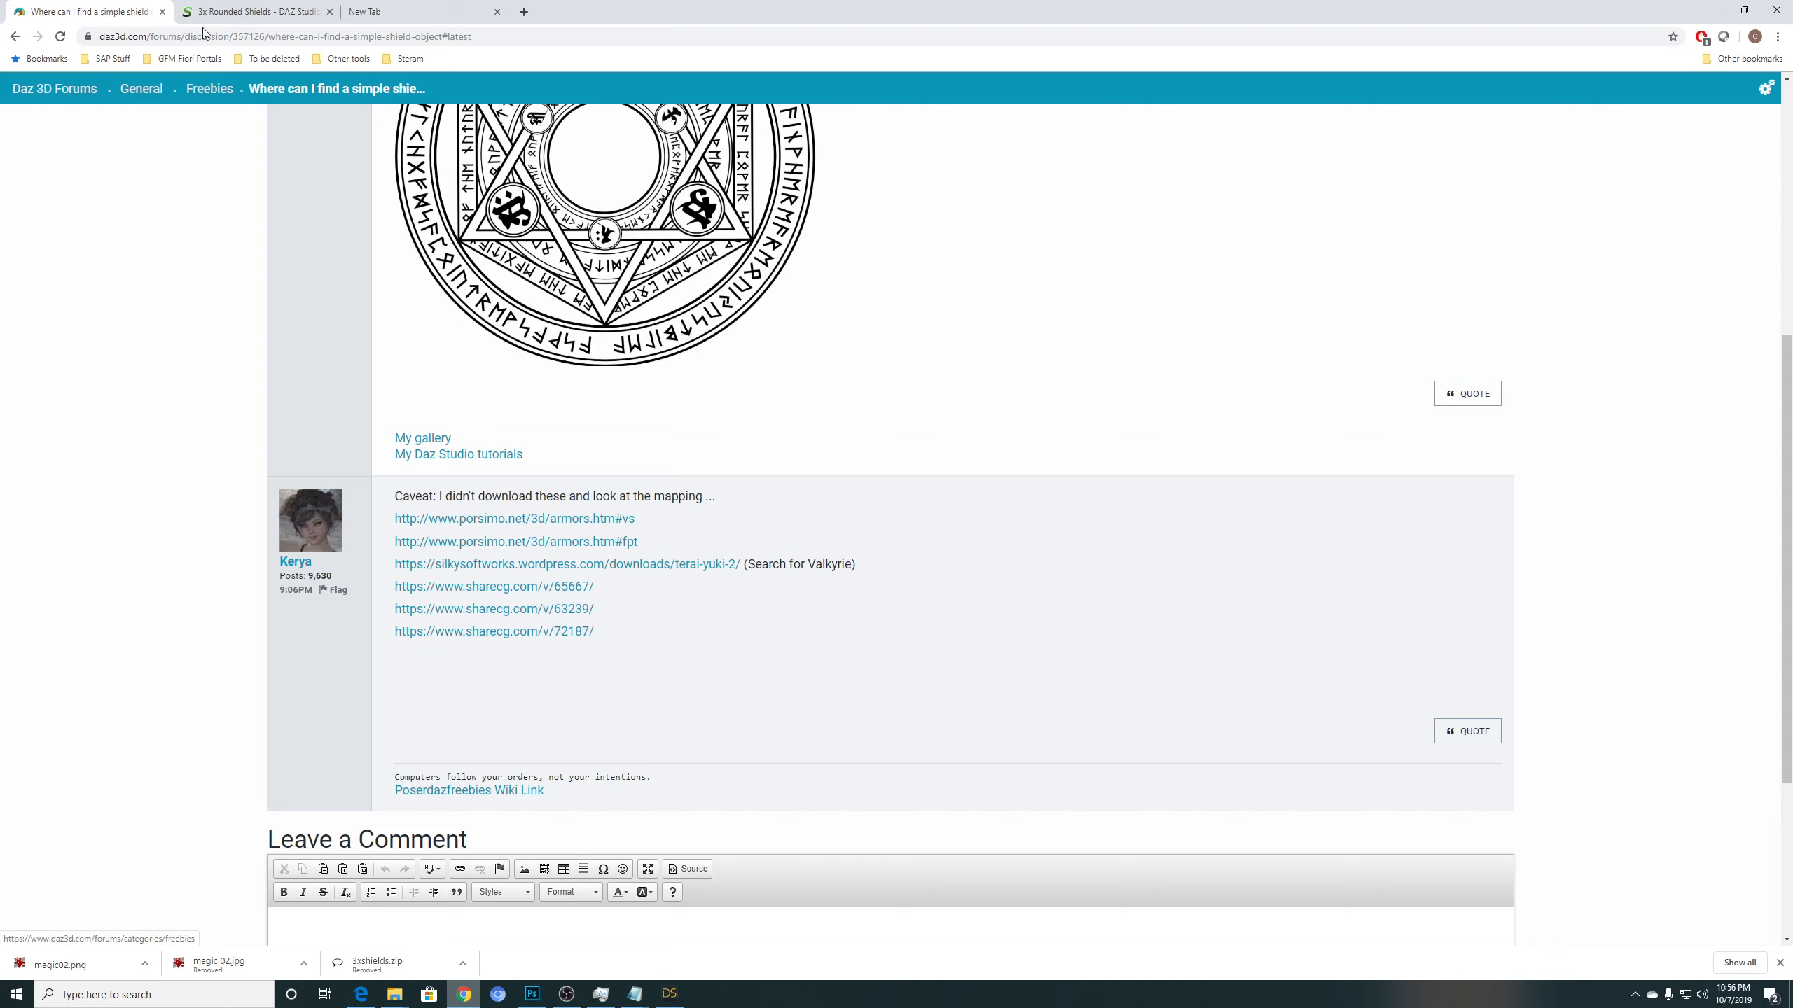
click(243, 14)
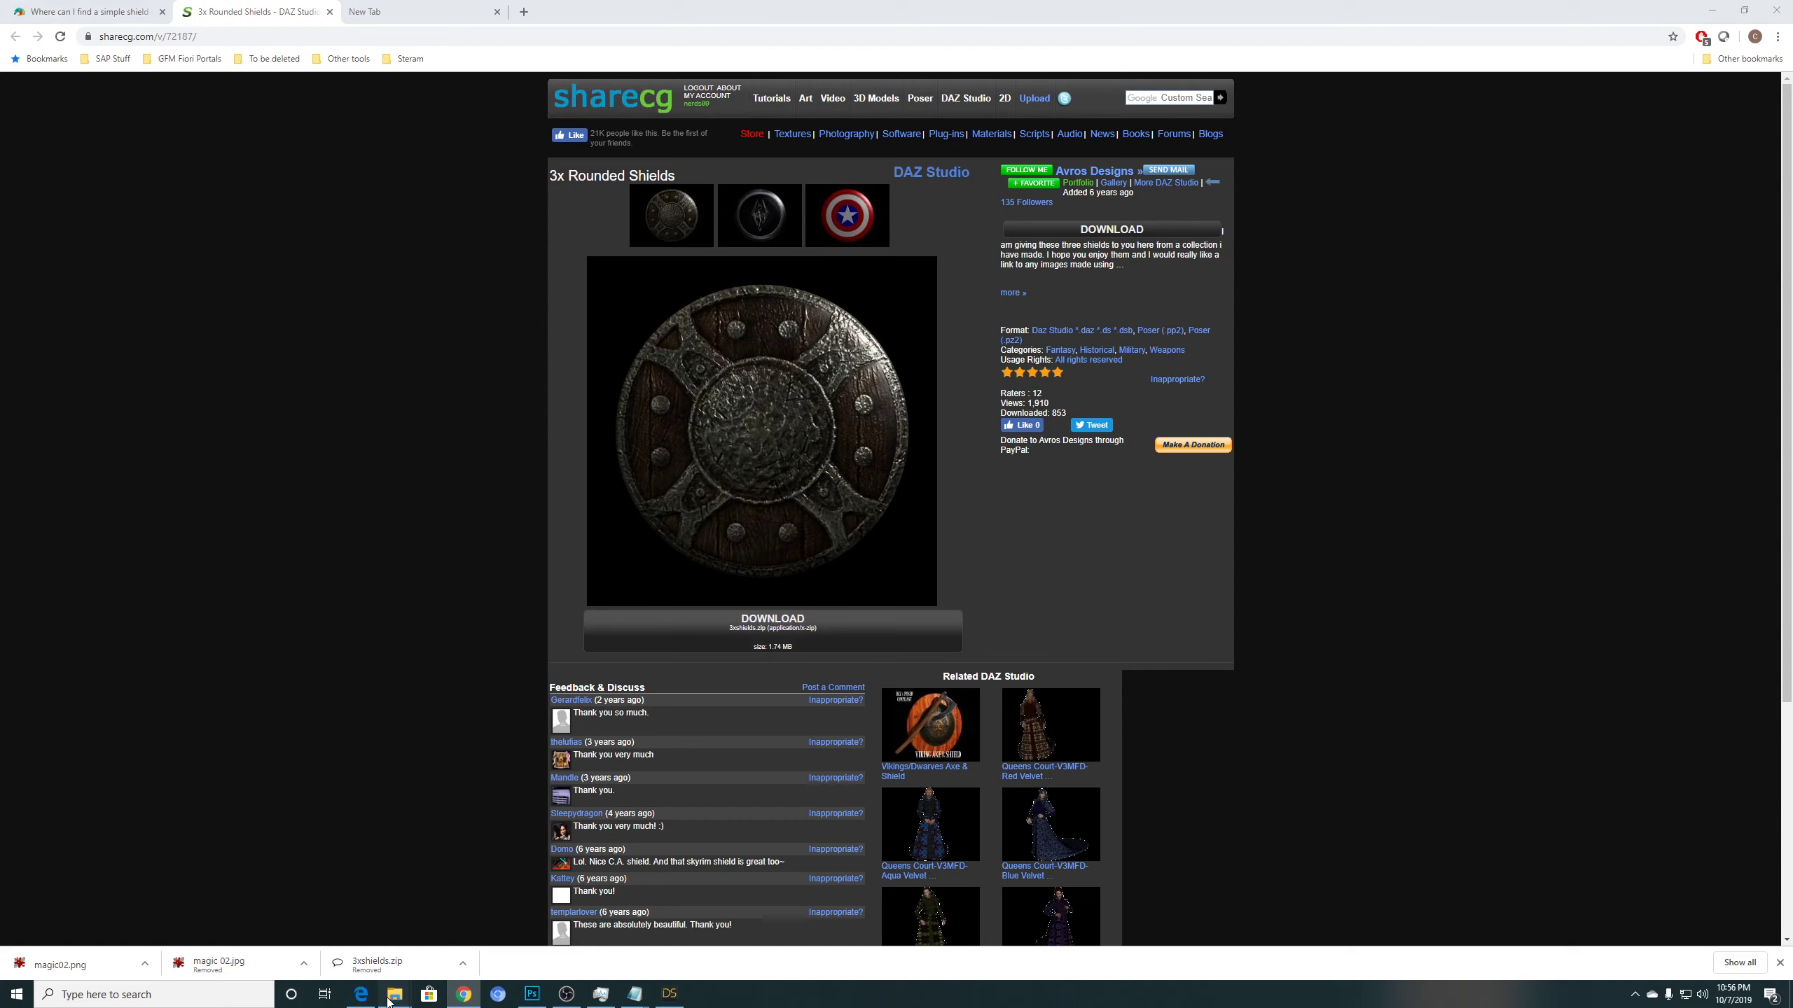
mouse_move(394, 995)
mouse_move(444, 945)
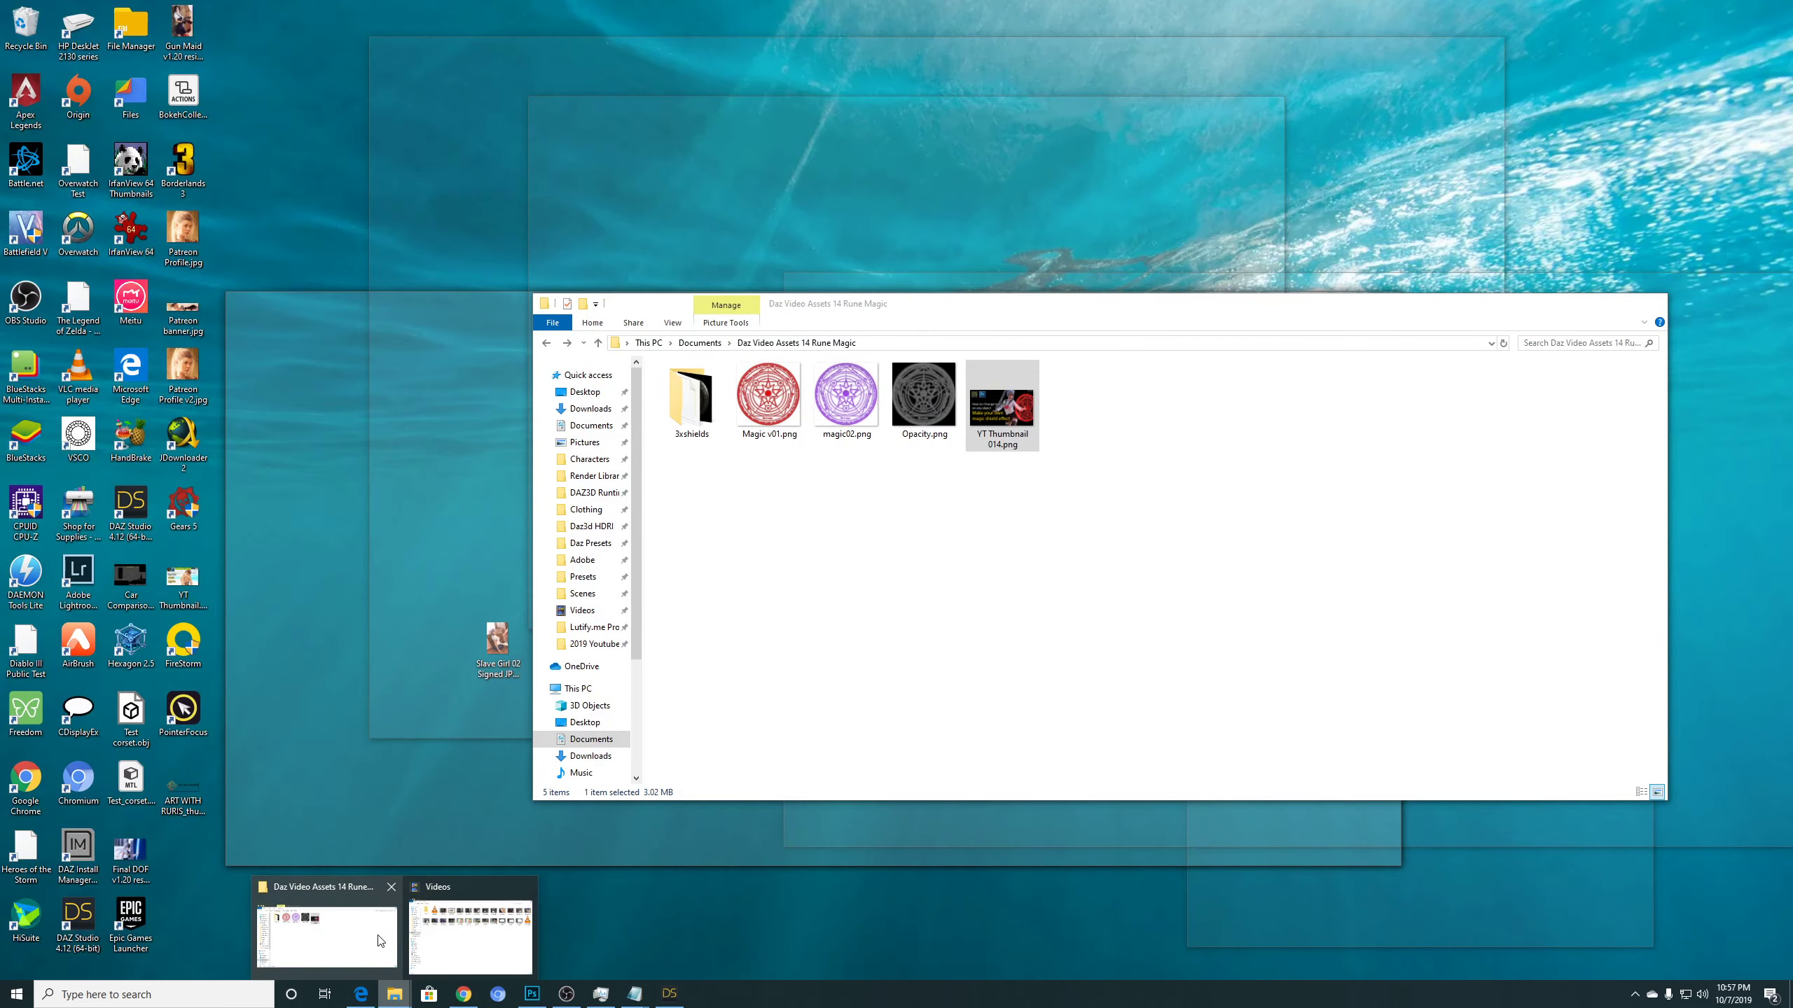
Open the 3xshields folder and its Runtime subfolder in File Explorer.
click(380, 941)
click(688, 409)
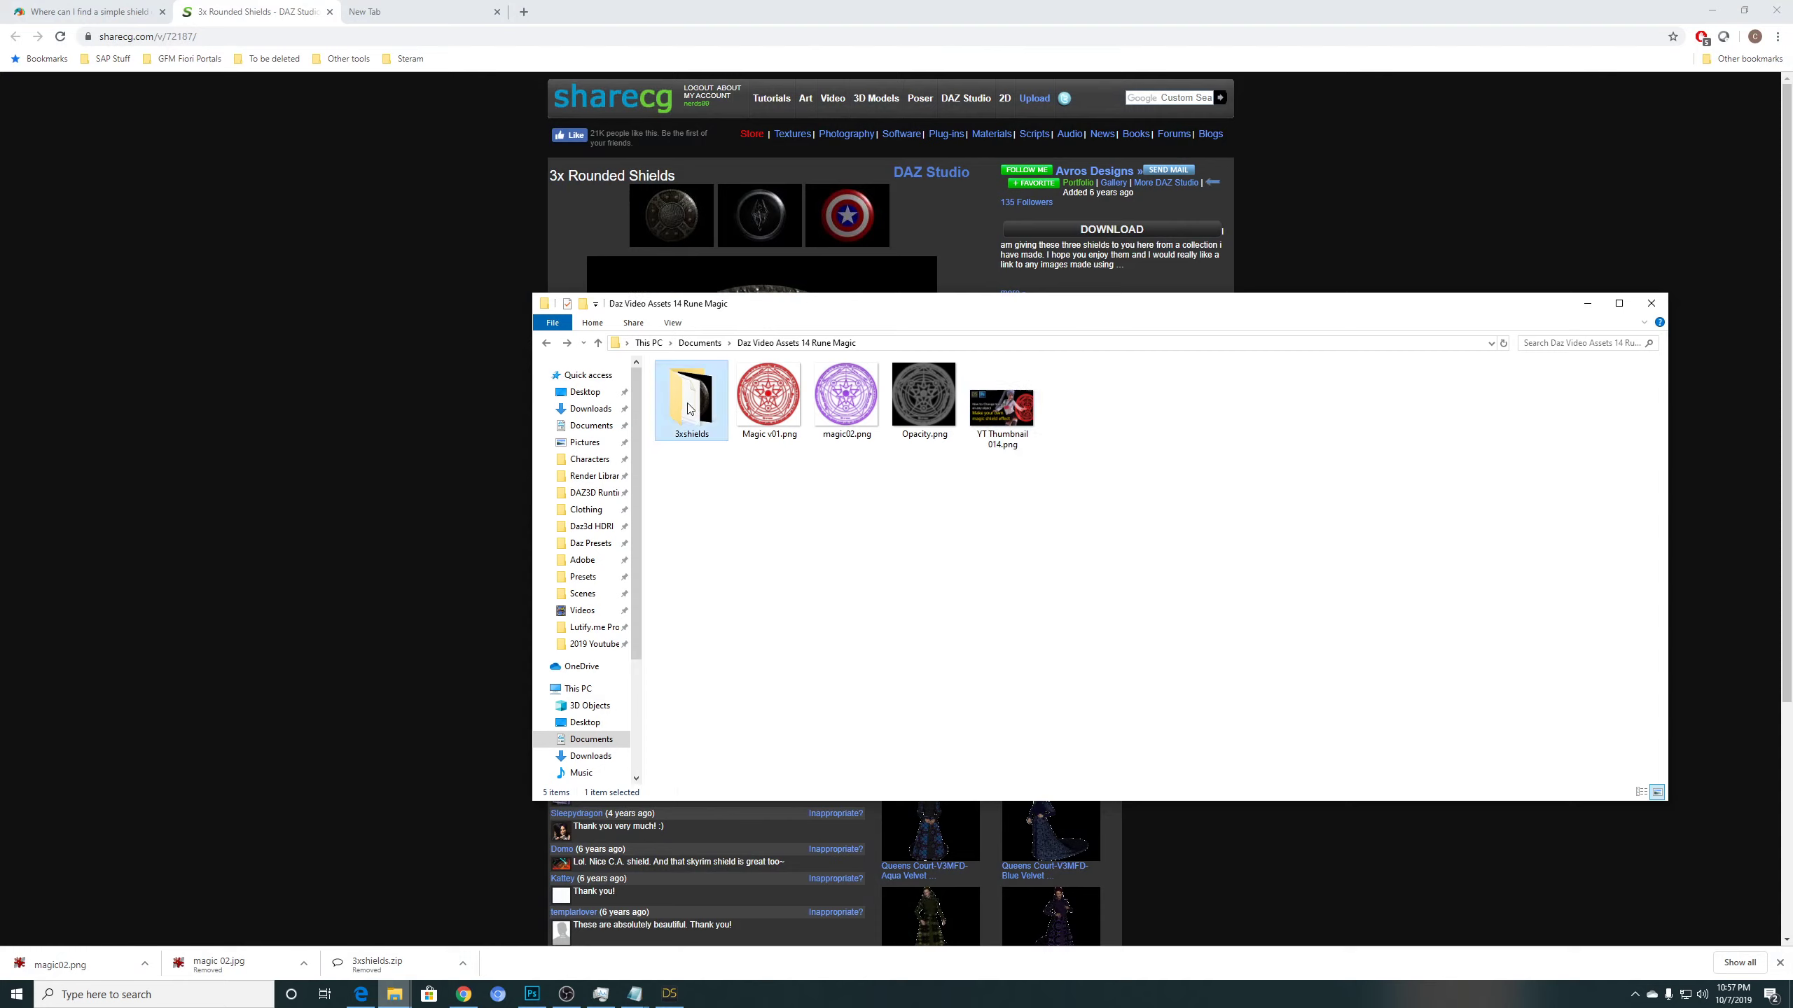
double_click(688, 408)
double_click(682, 385)
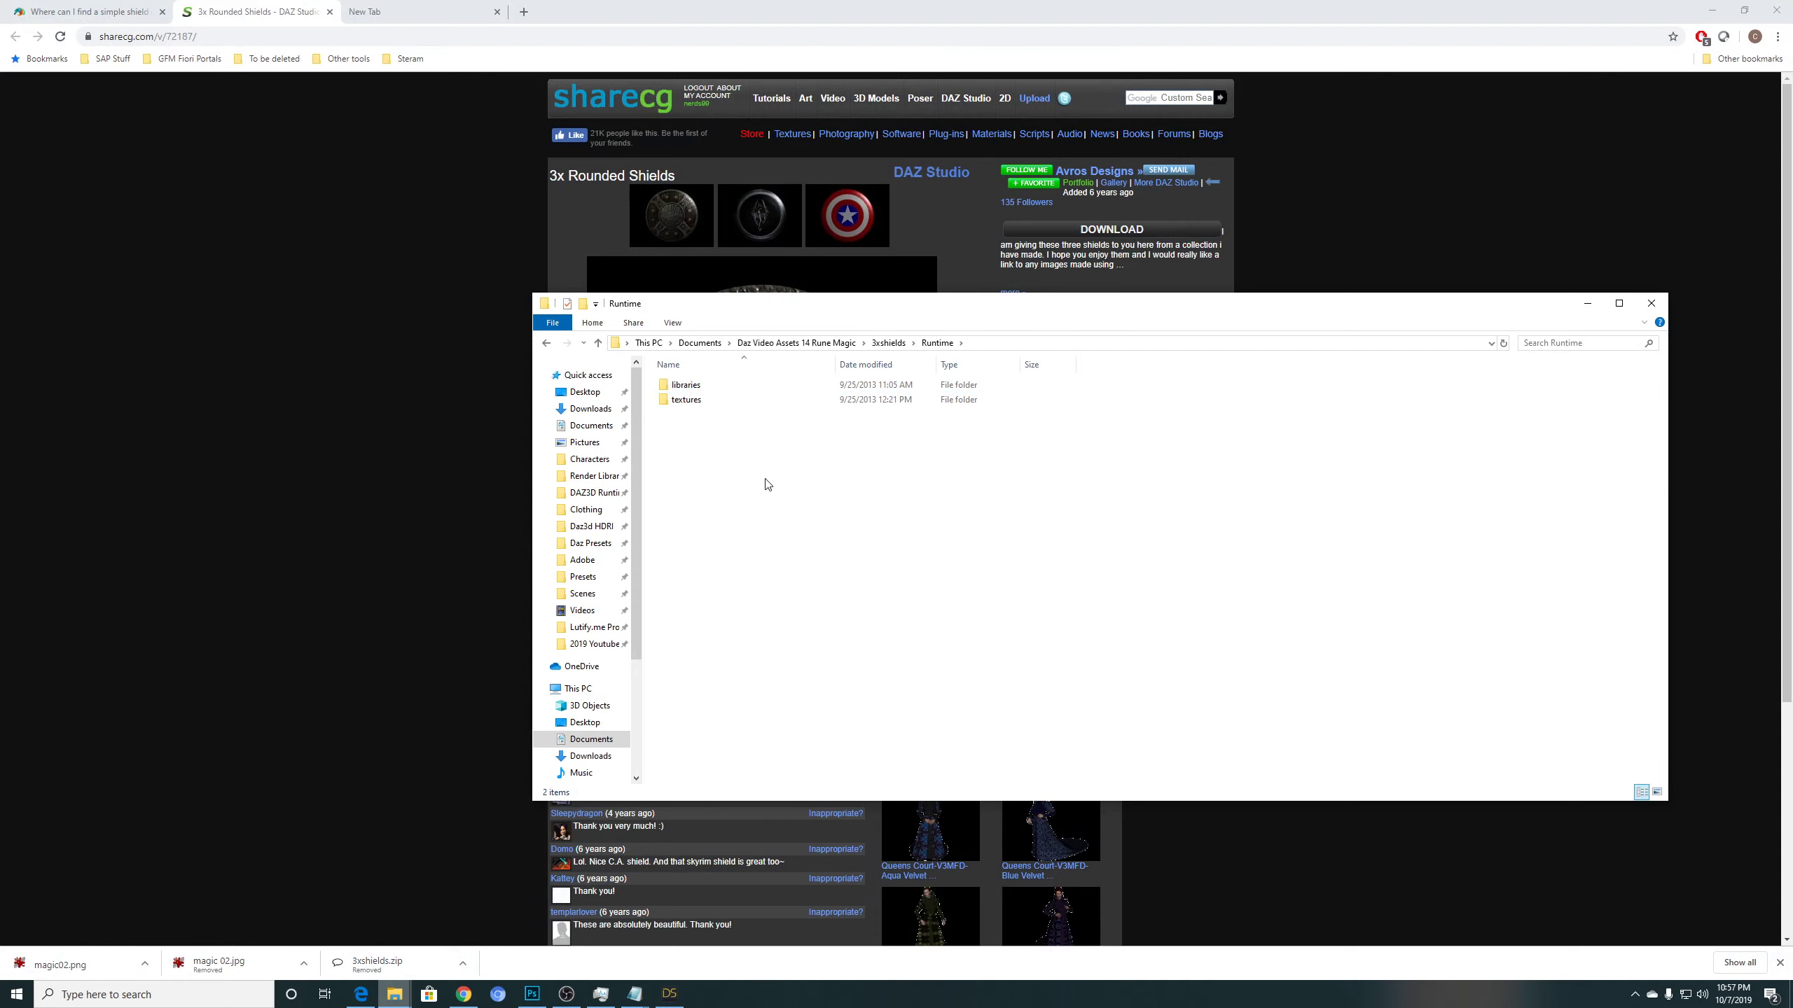
drag(727, 445, 682, 408)
click(689, 401)
click(707, 494)
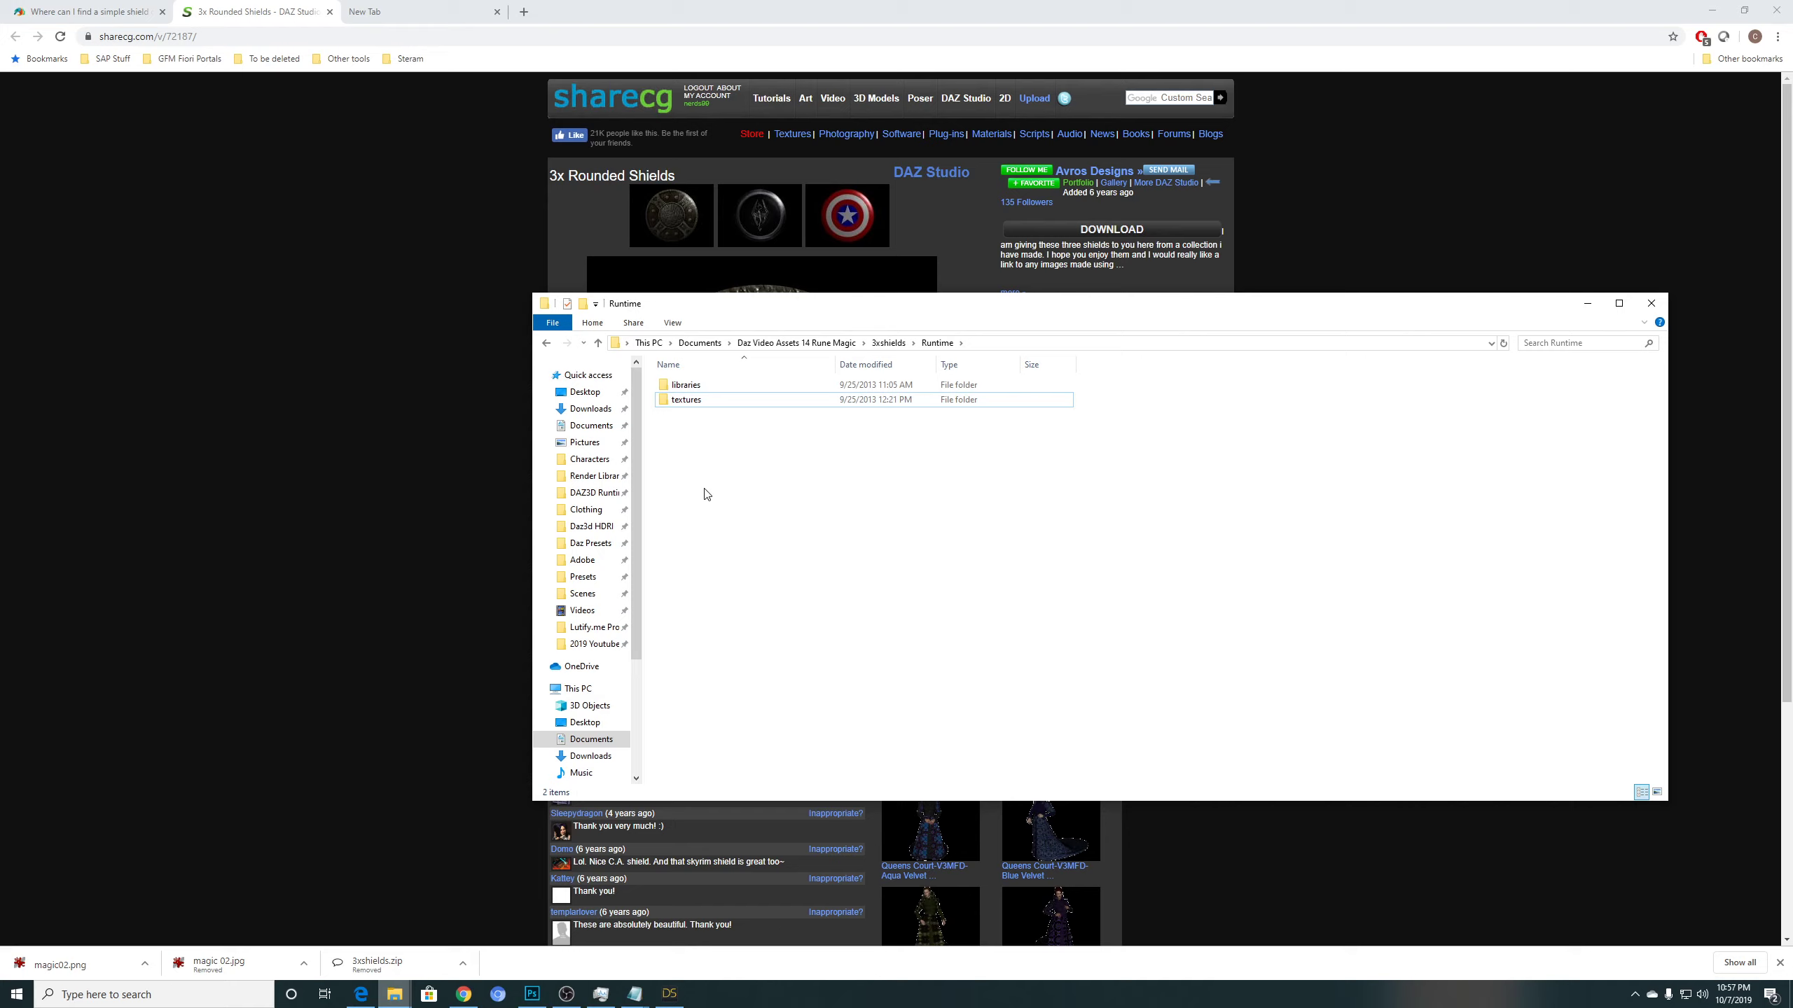
Browse into textures > Avros > weapons, then return to Rune Magic.jpg in Photoshop.
double_click(687, 400)
double_click(688, 385)
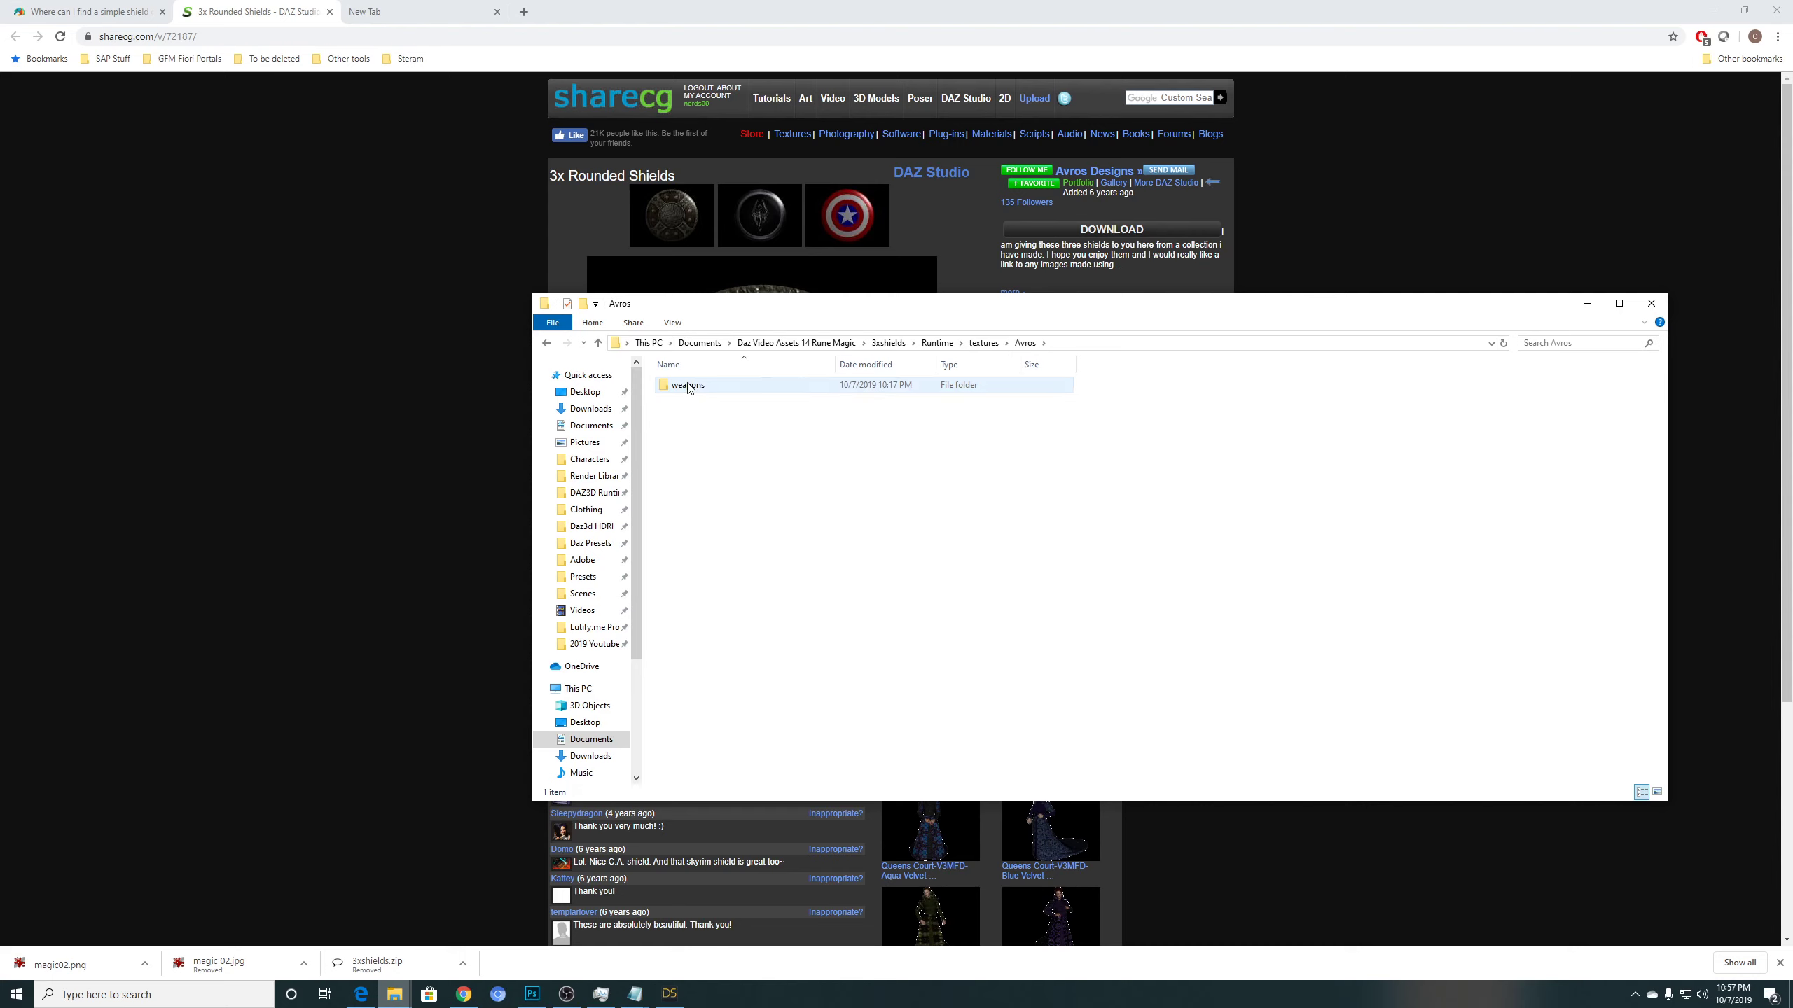
double_click(688, 386)
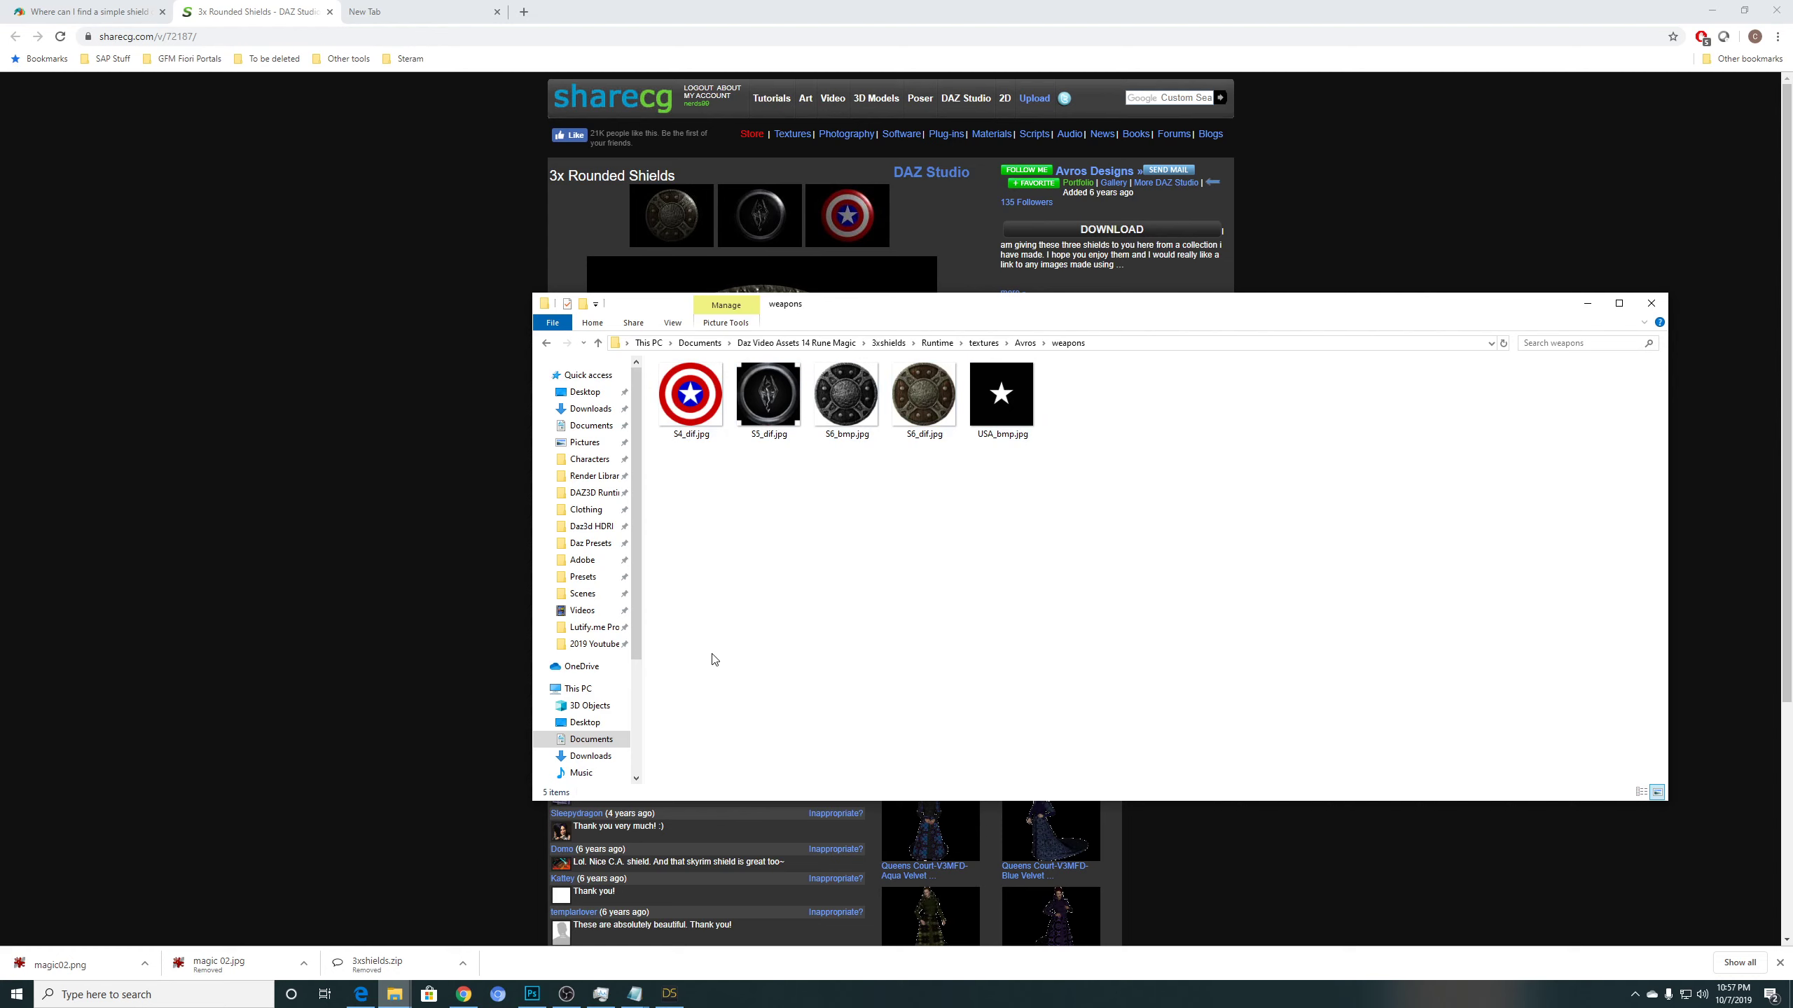
click(530, 996)
click(326, 57)
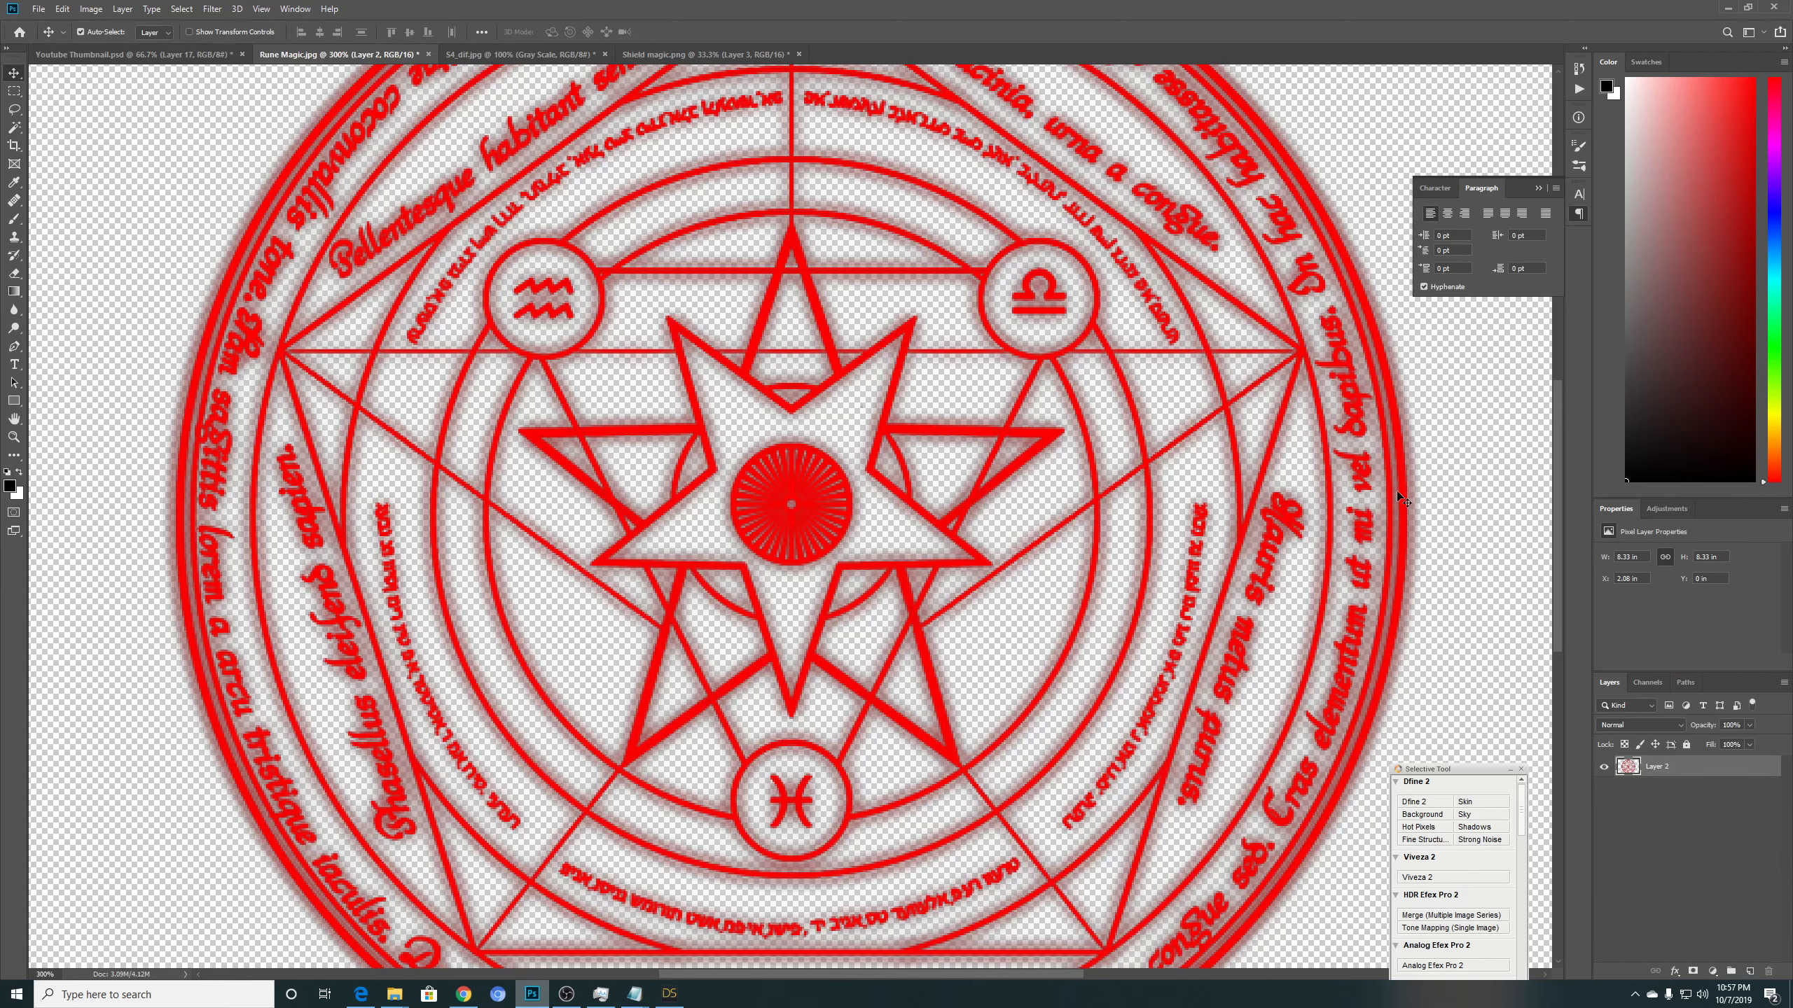
drag(1555, 517, 1546, 570)
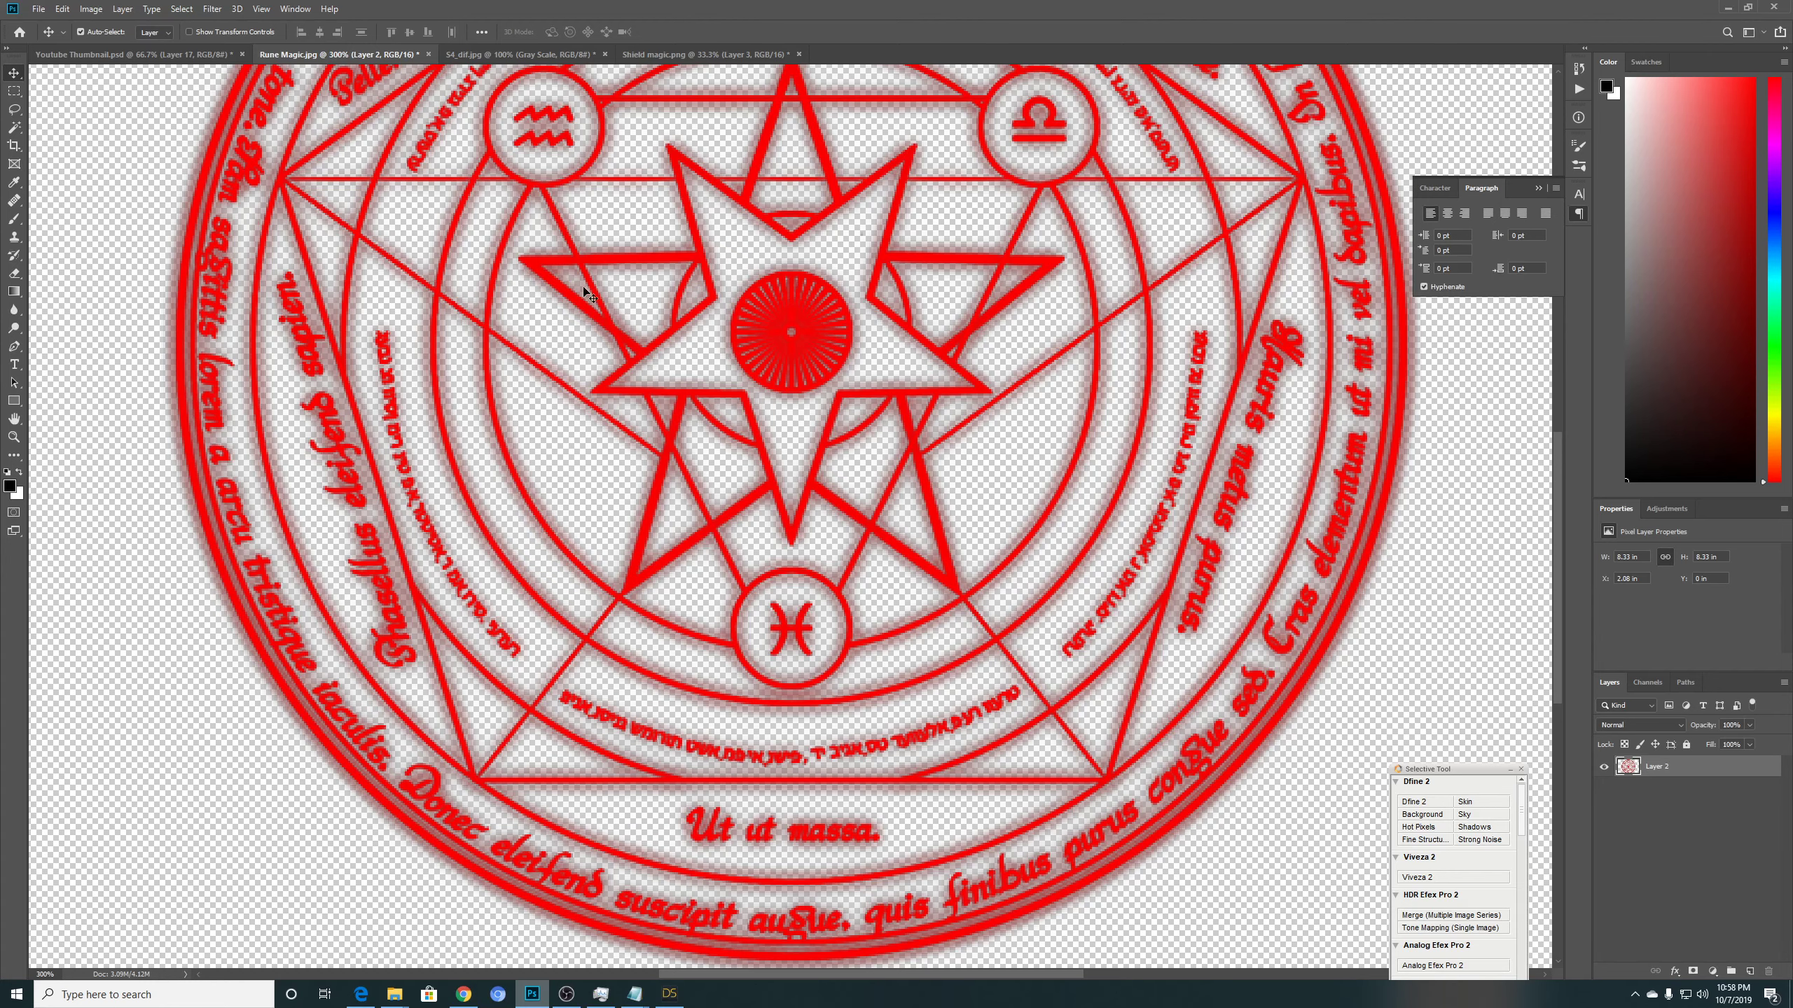
In S4_dif.jpg, hide Layer 1, Gray Scale, Black & White 1 and Group 1, showing Layer 0's shield.
click(515, 55)
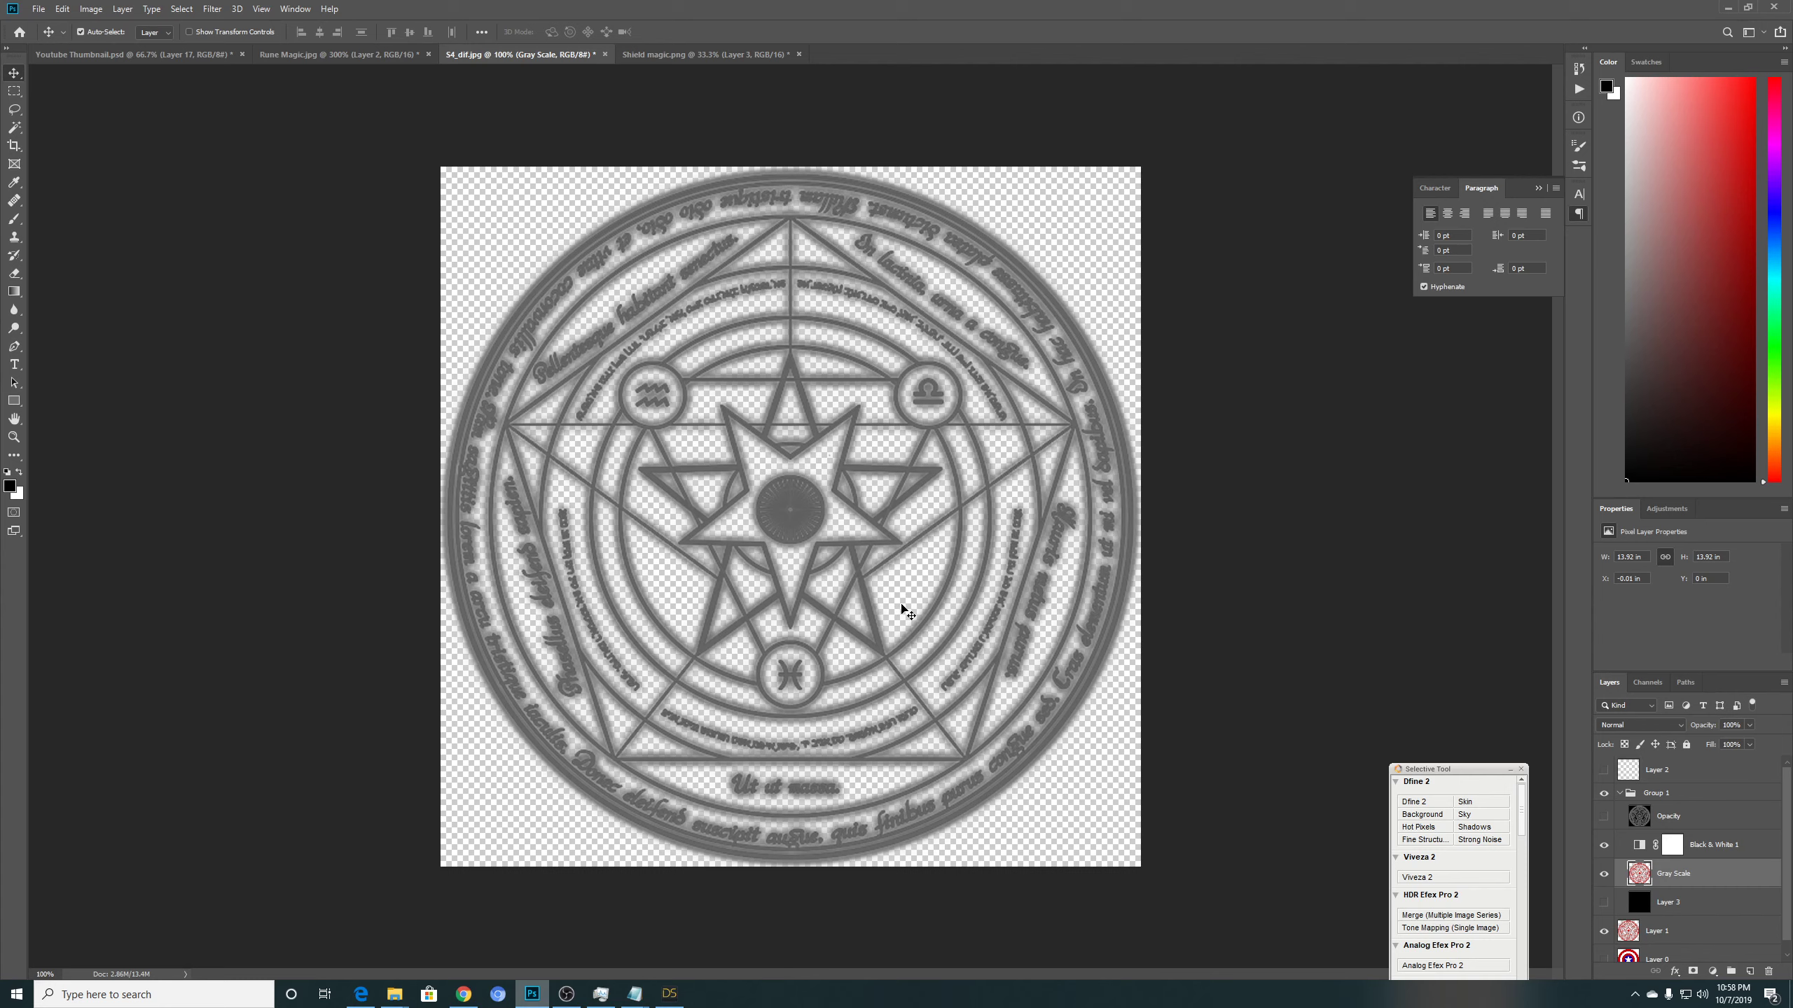
scroll(1789, 894, down, 1)
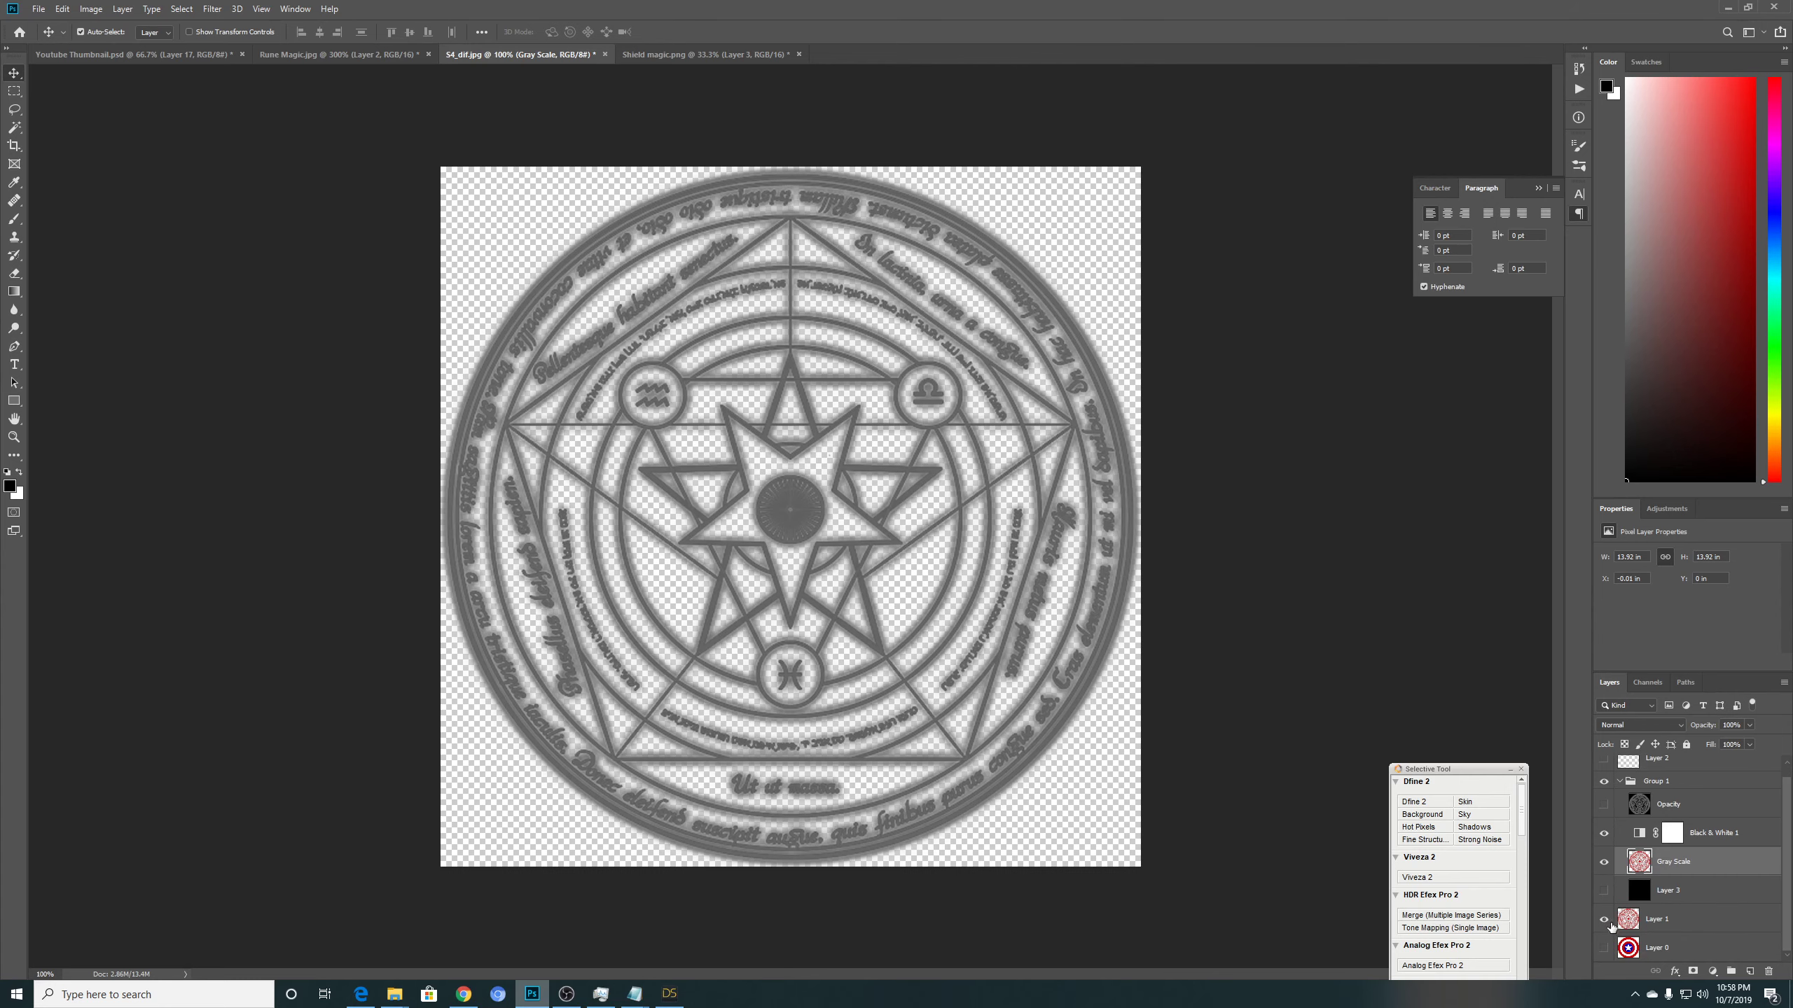
click(1603, 919)
click(1605, 861)
click(1603, 833)
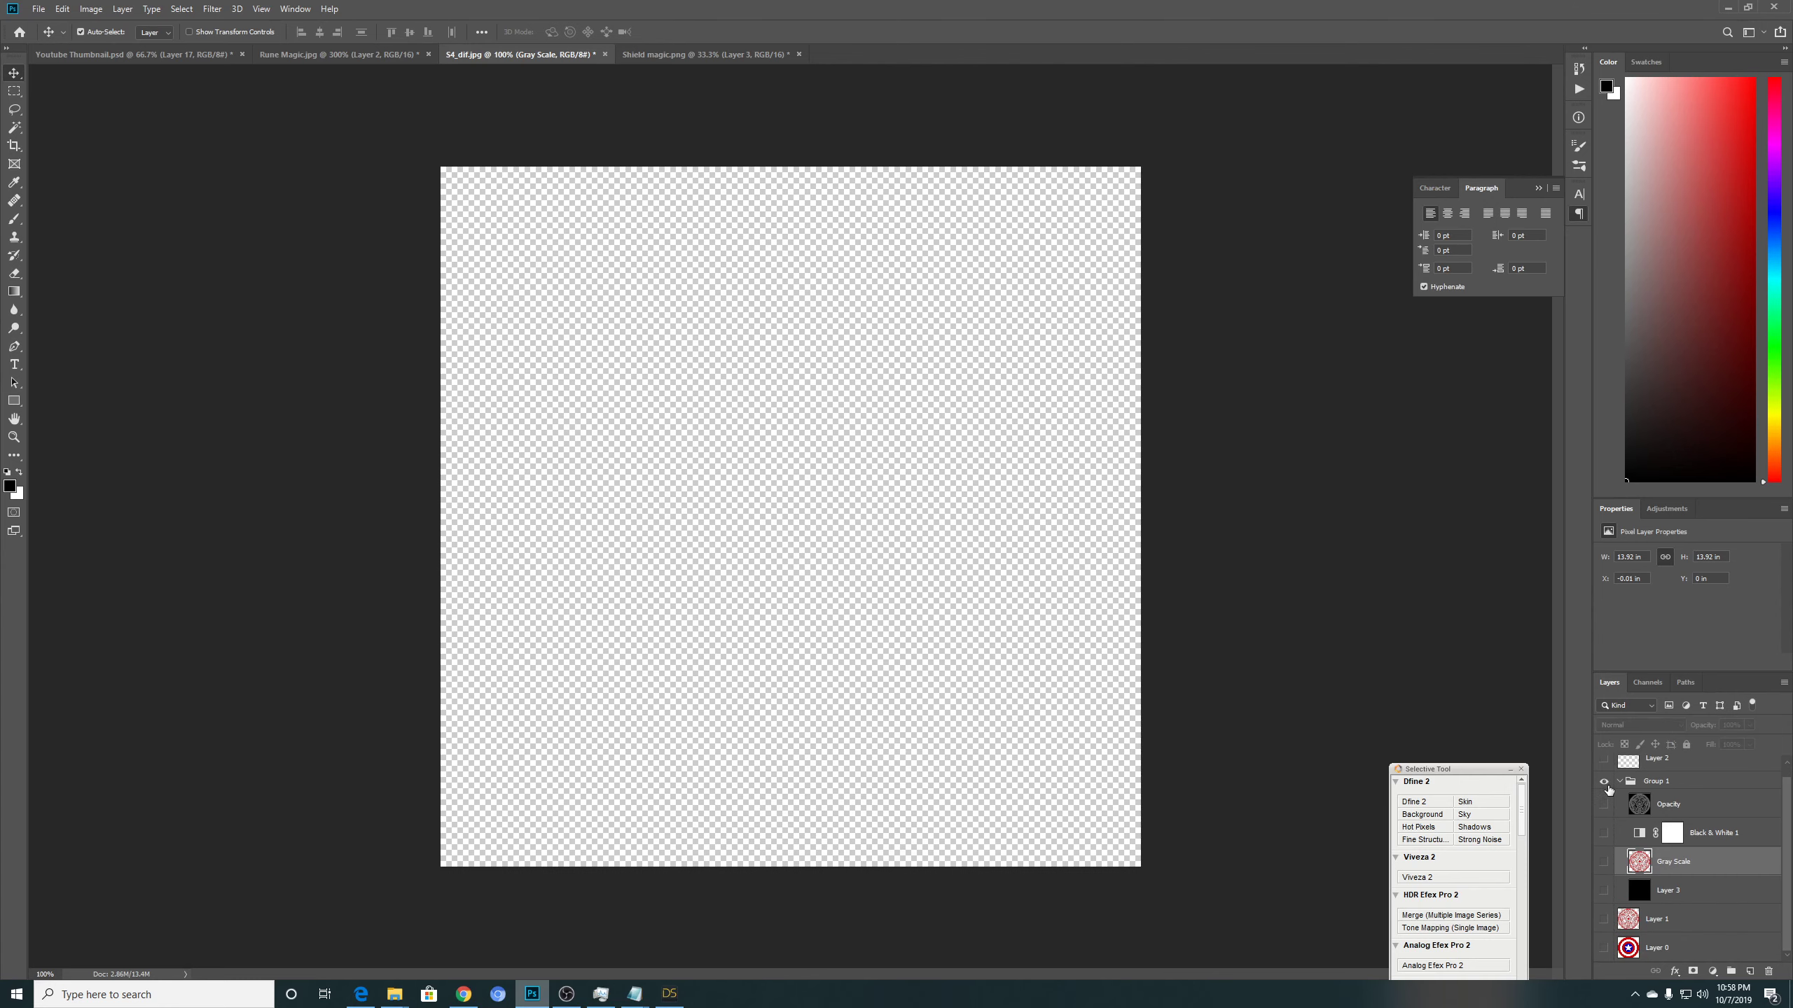
click(1604, 781)
click(1605, 948)
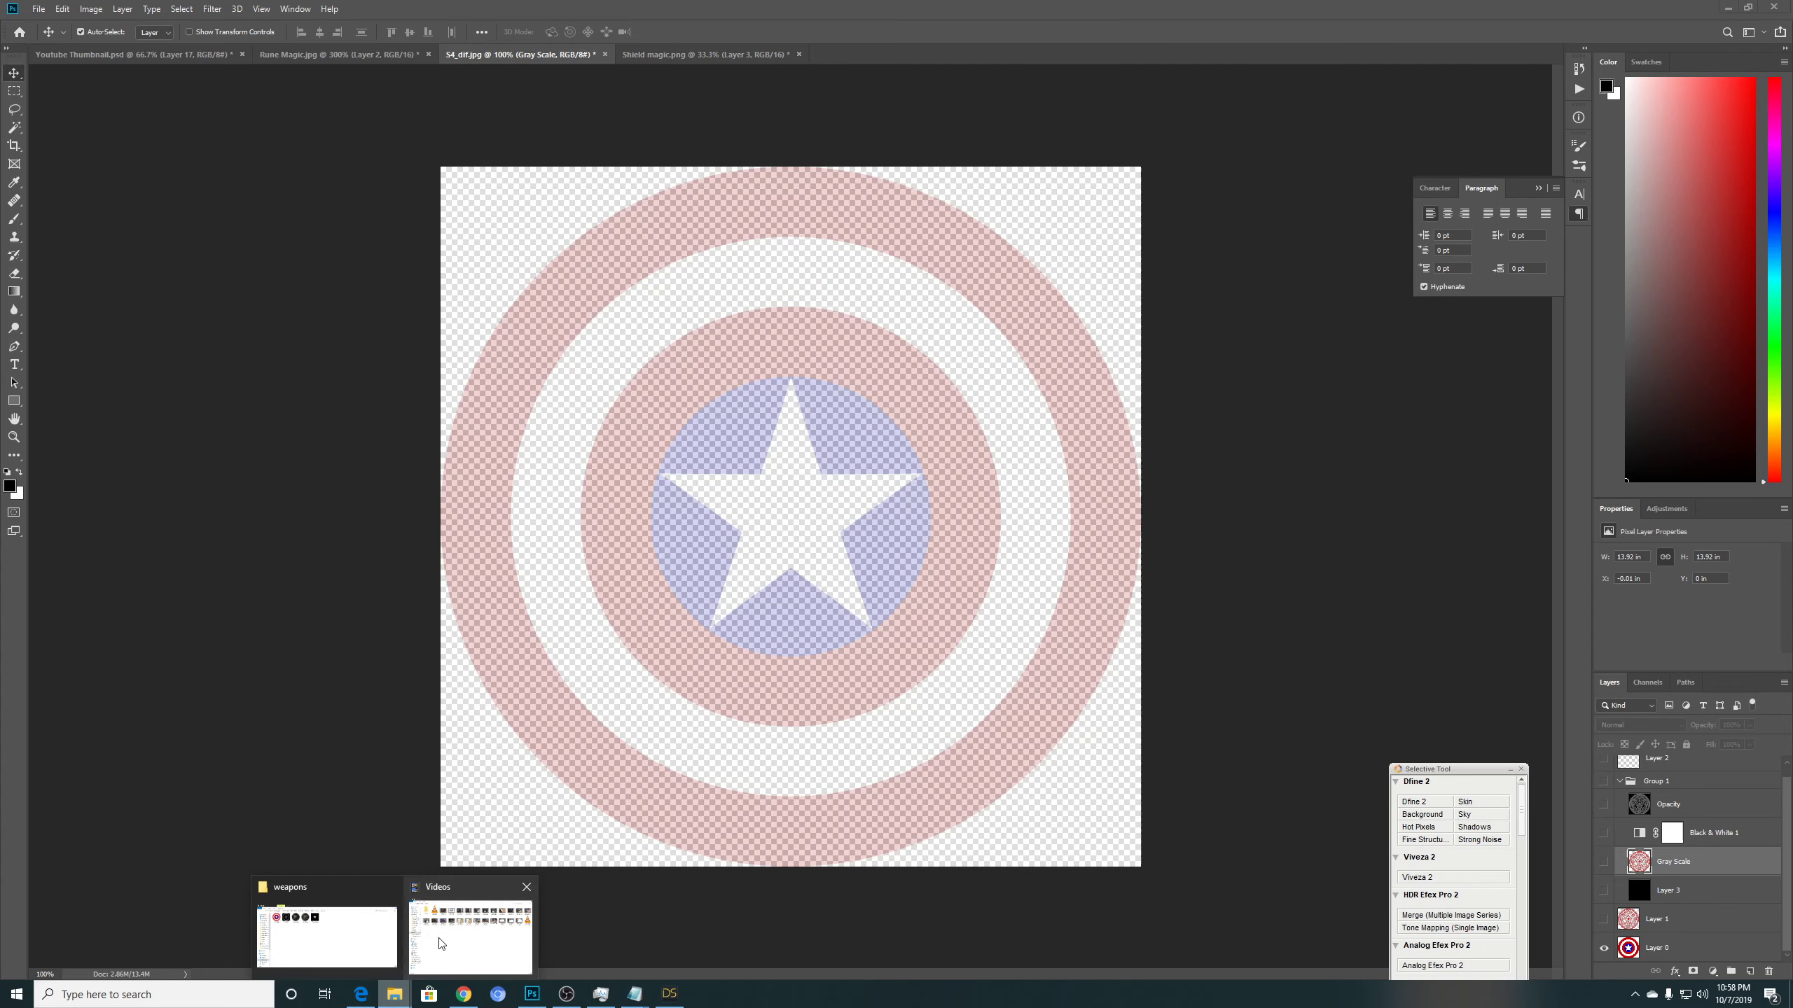
Toggle the red rune circle over the shield to compare them, with Layer 0 active.
mouse_move(356, 931)
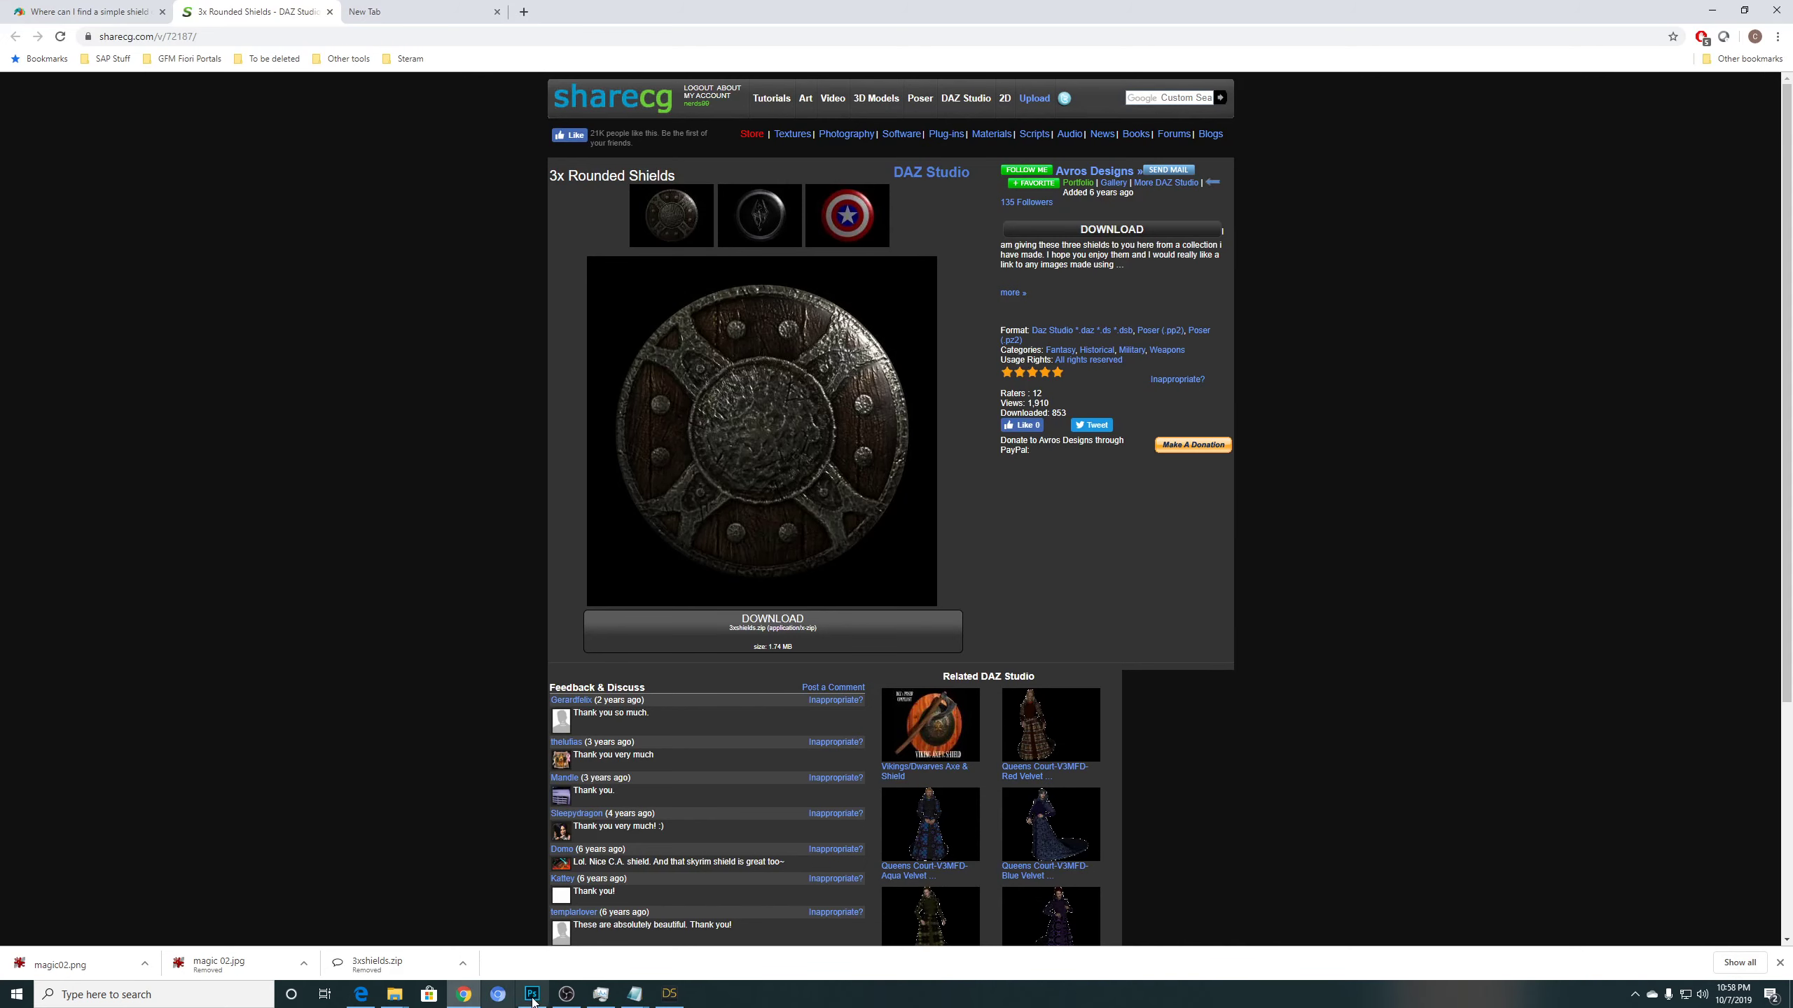
click(532, 994)
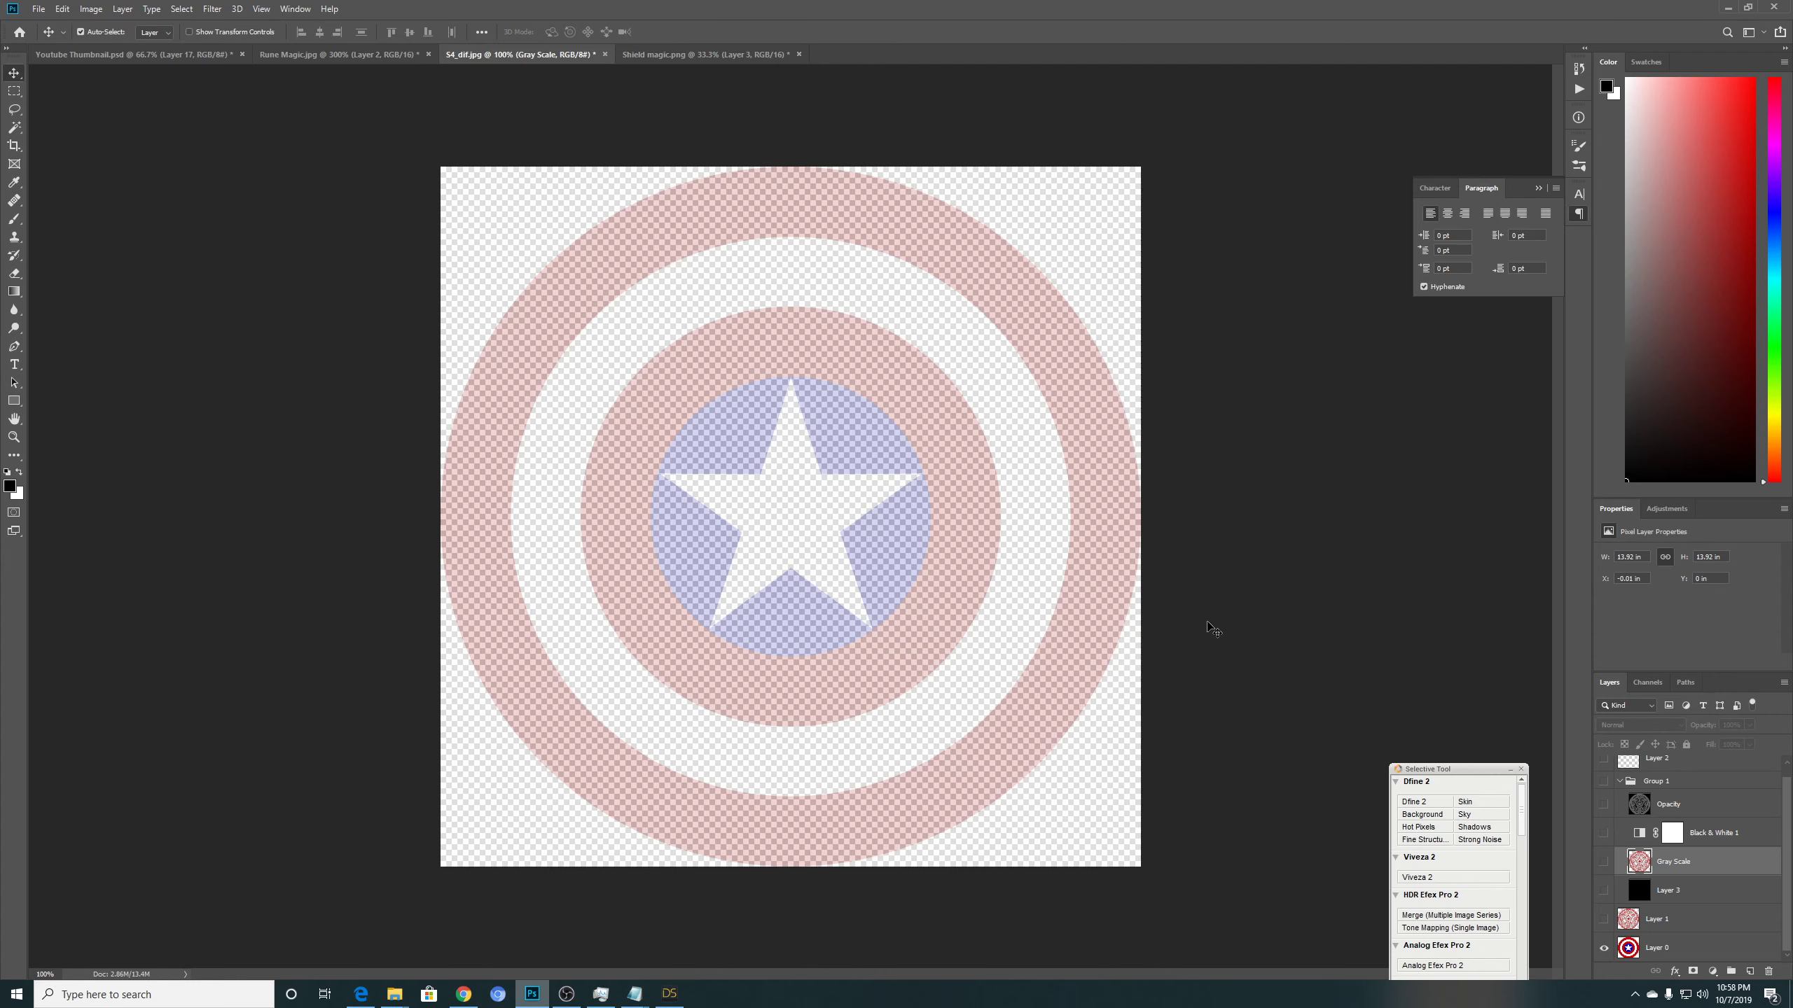
scroll(1790, 821, up, 1)
scroll(1790, 821, down, 1)
click(1604, 920)
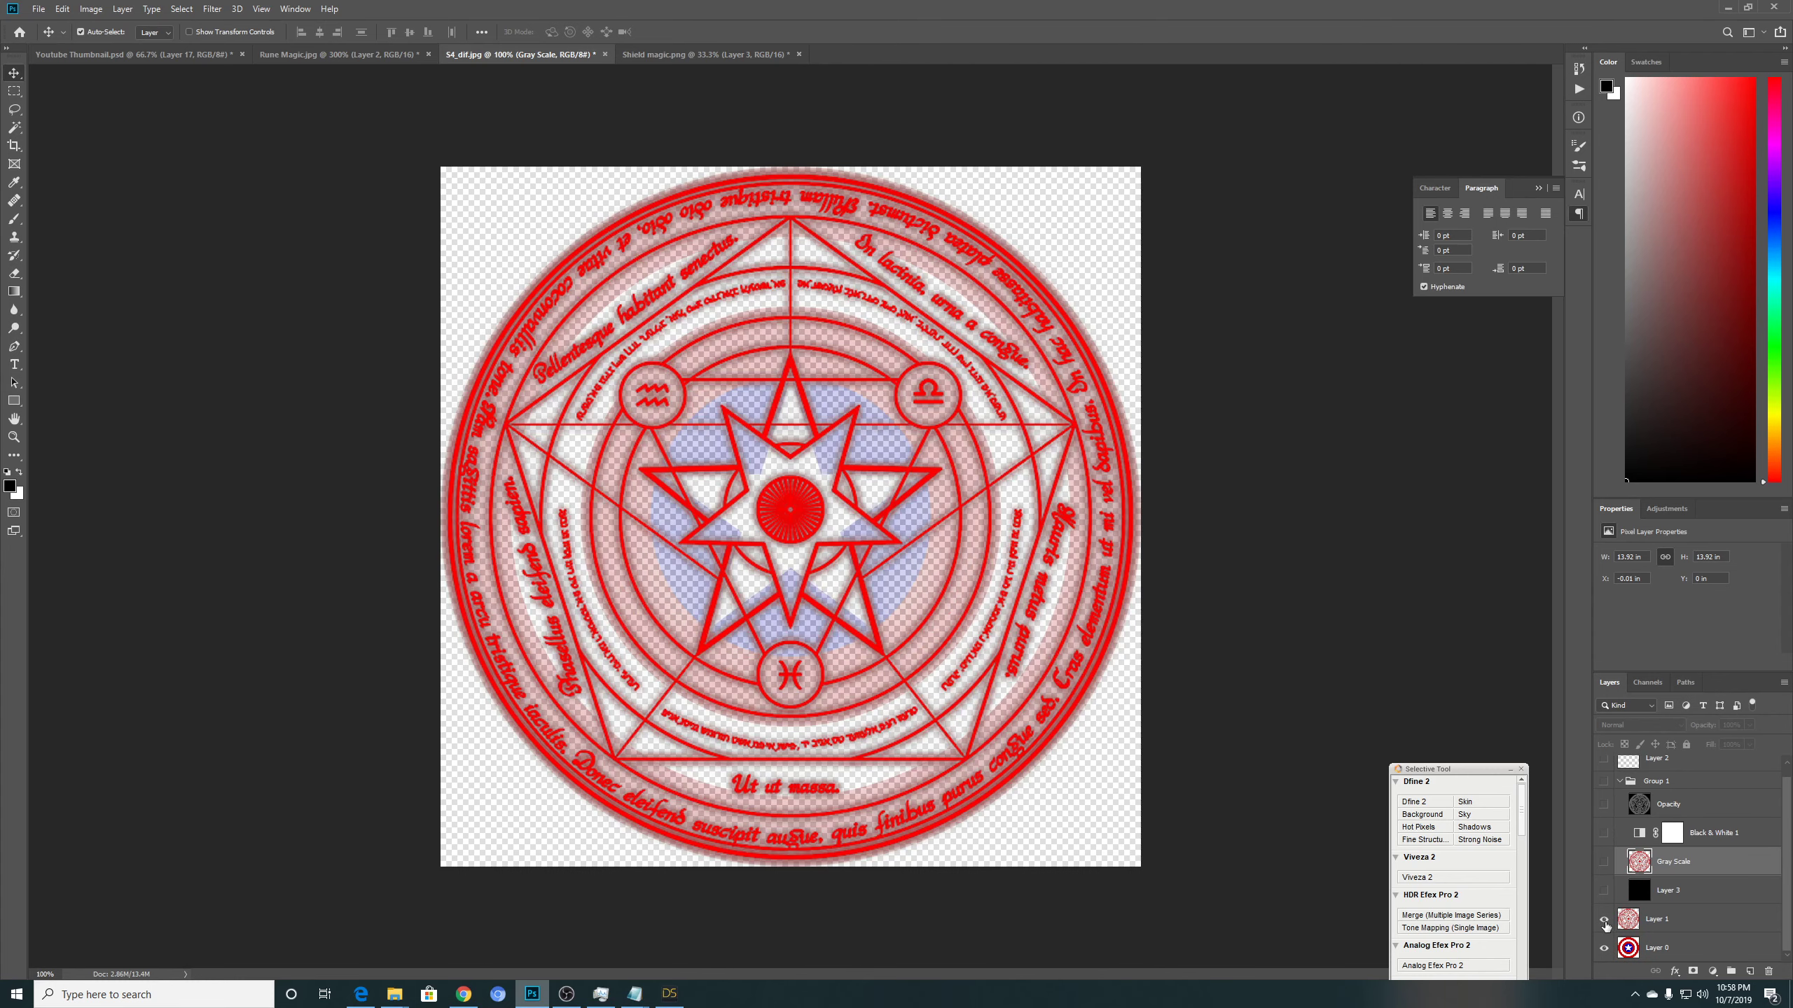
click(1603, 920)
click(1616, 943)
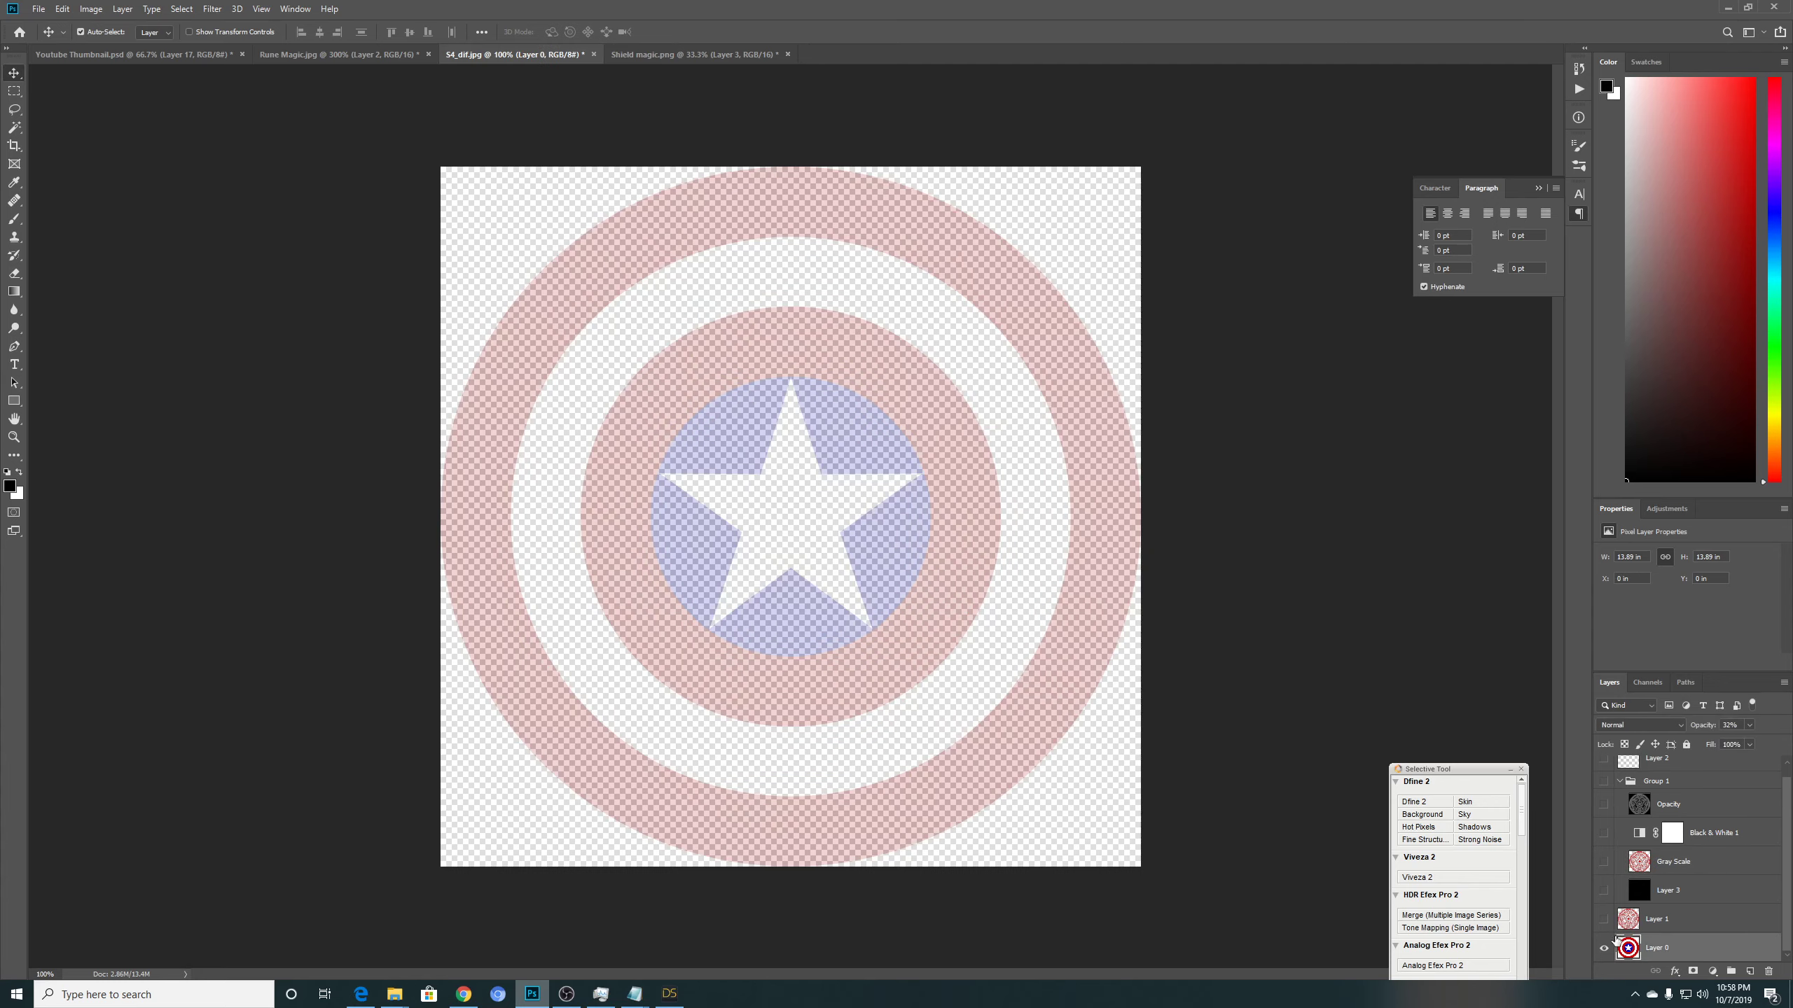
click(1603, 920)
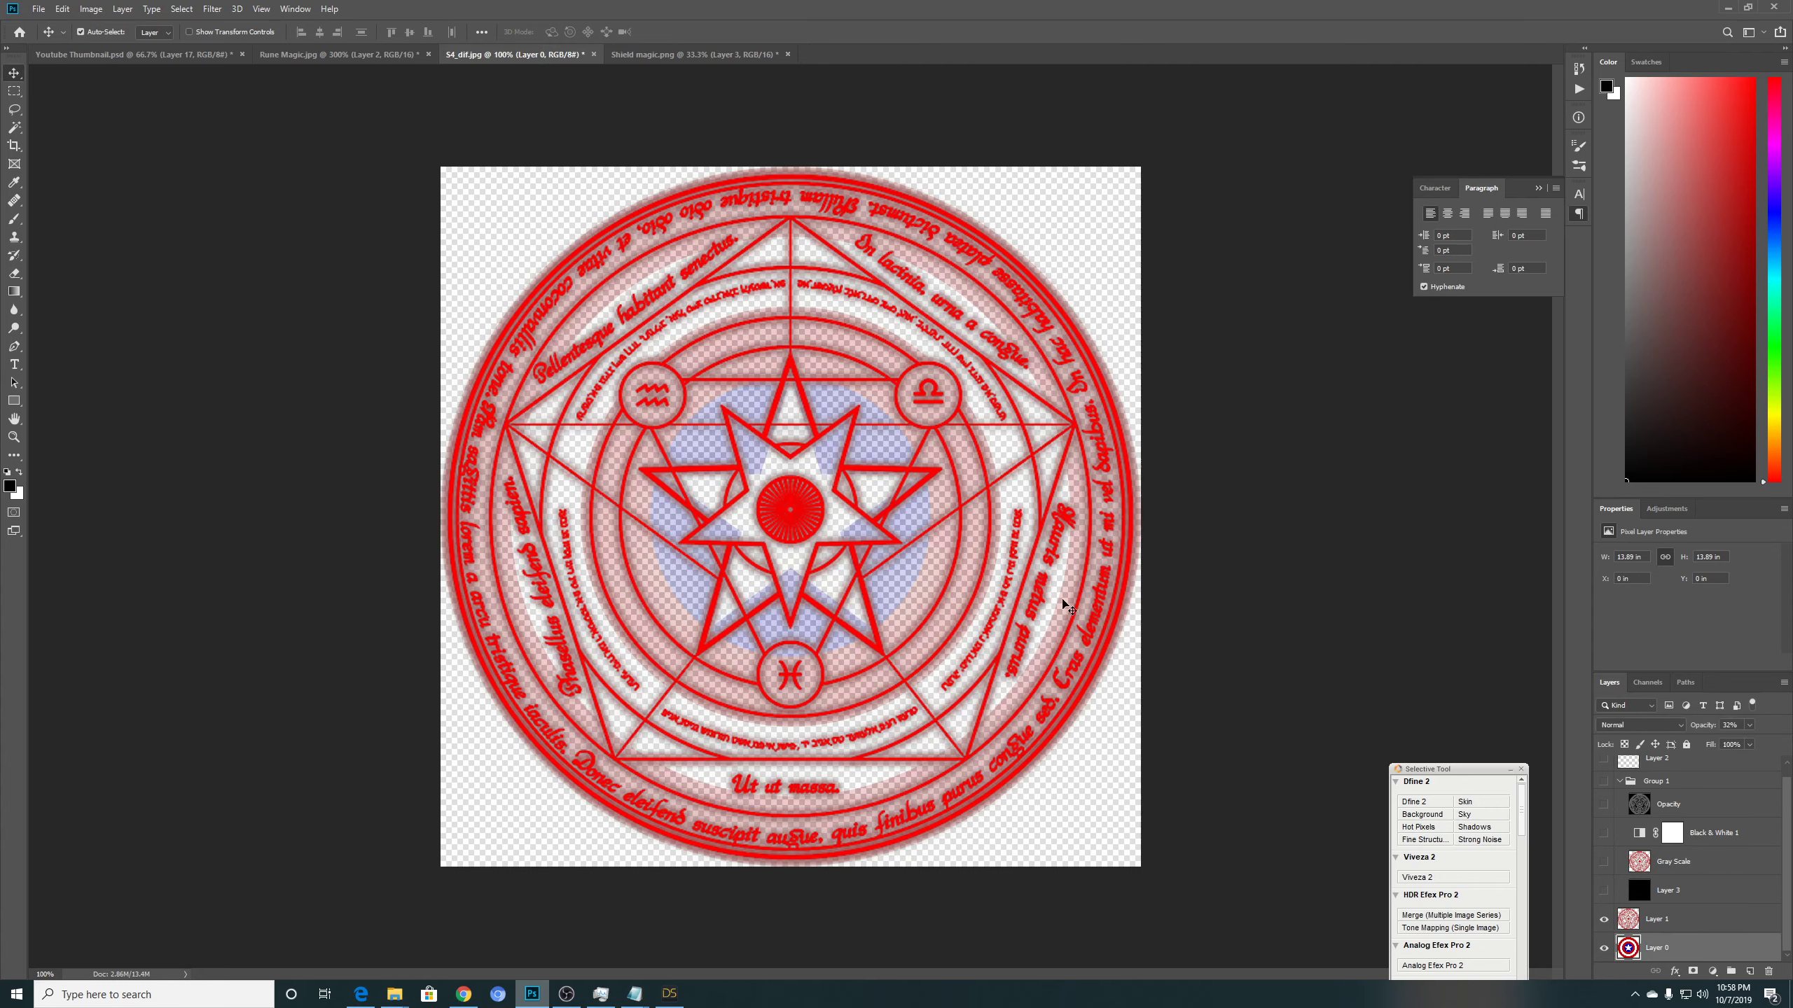
click(357, 56)
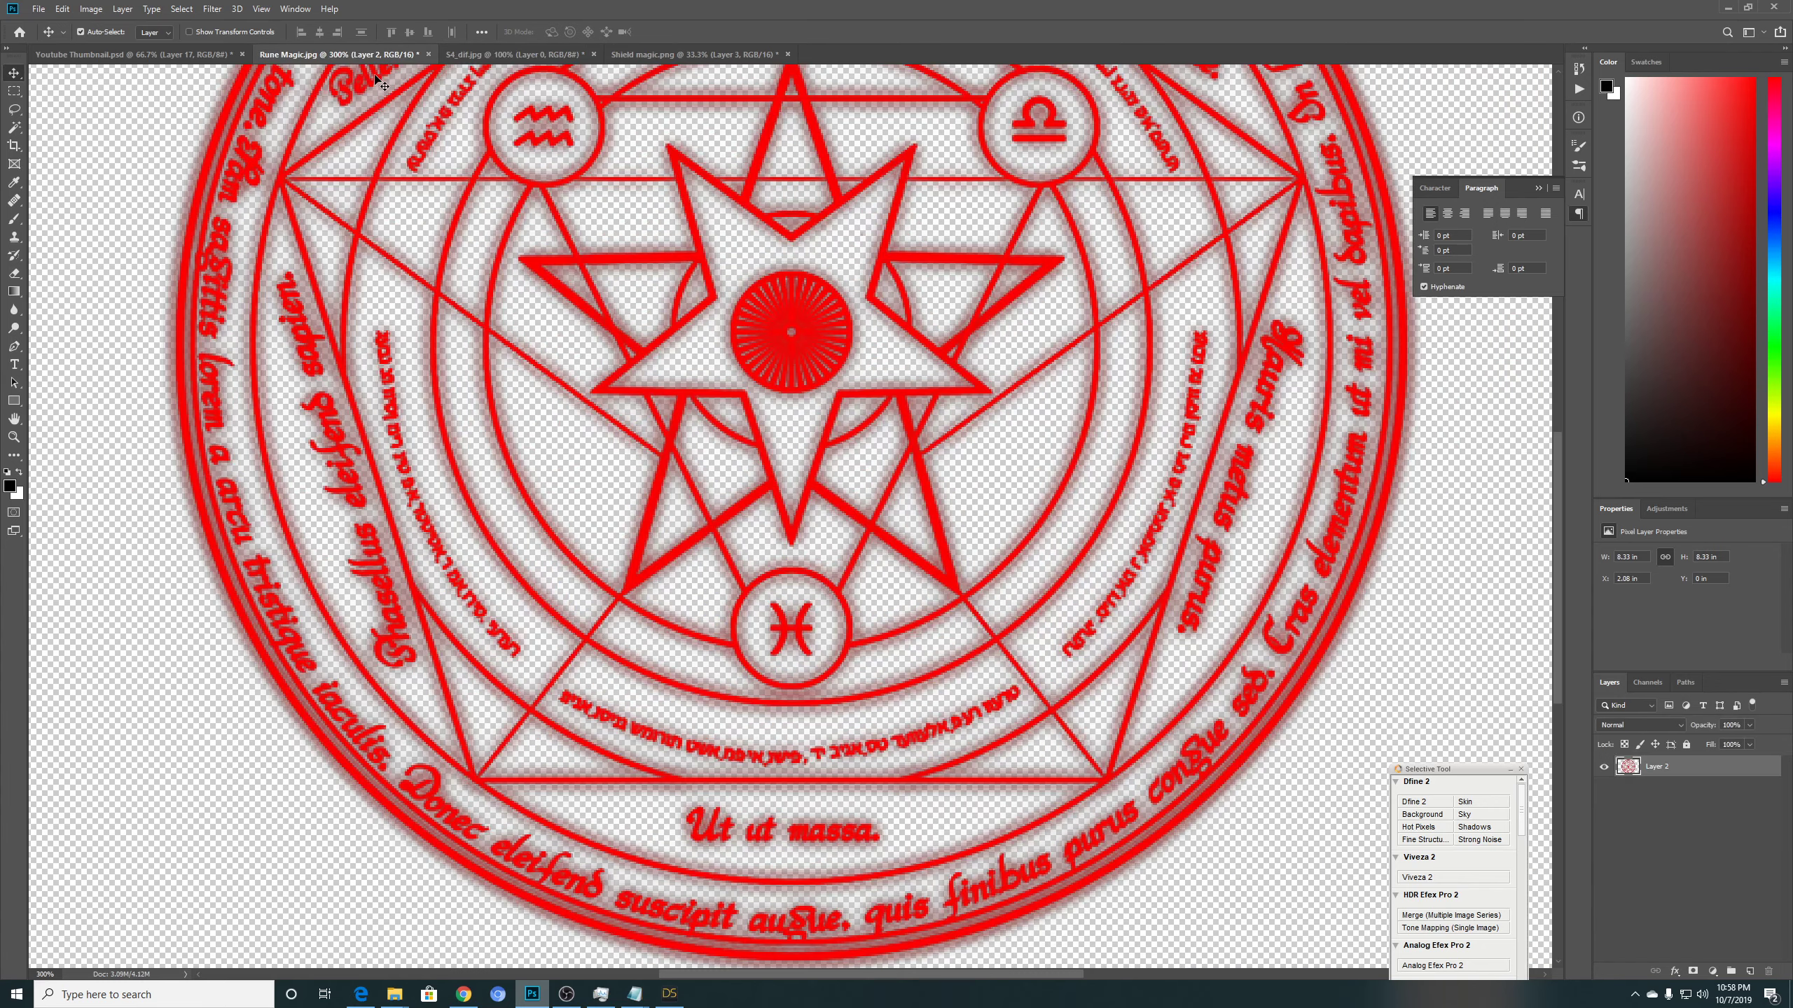
click(484, 60)
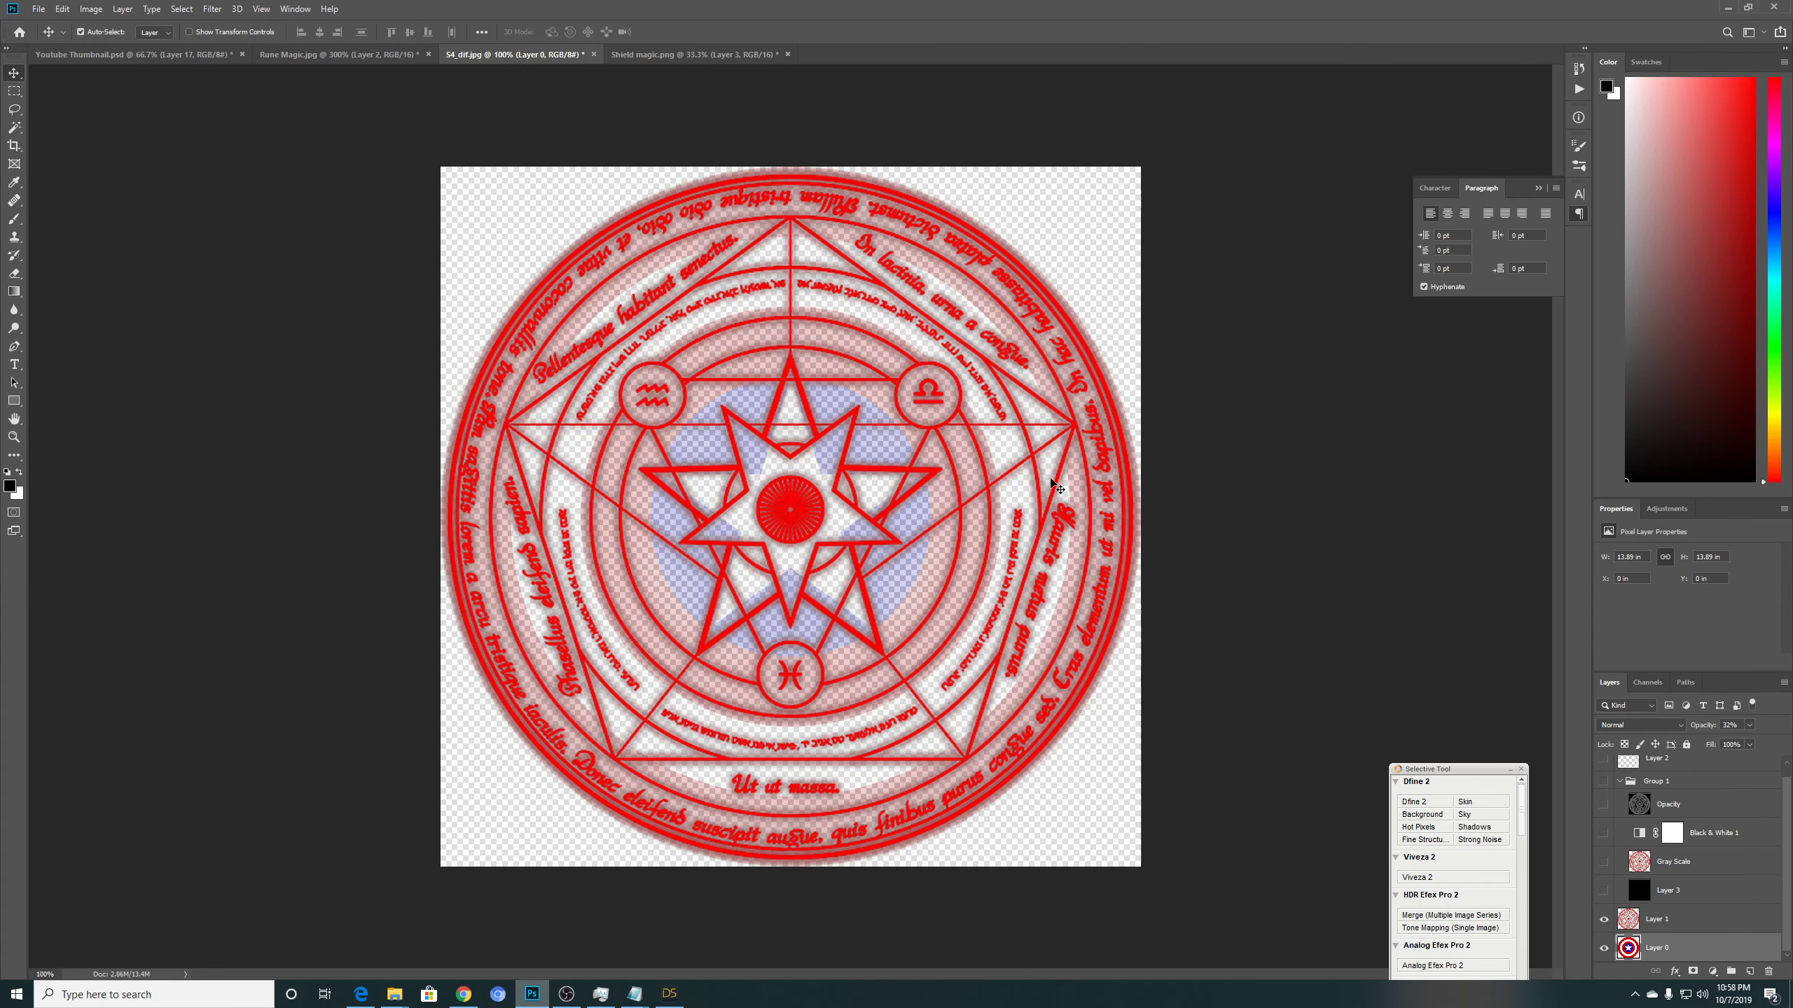
Transform Layer 0, nudging it one pixel right under the rune circle, then hide it.
key(ctrl+t)
mouse_move(841, 493)
mouse_down()
mouse_move(1002, 453)
mouse_move(841, 493)
mouse_up()
key(Right)
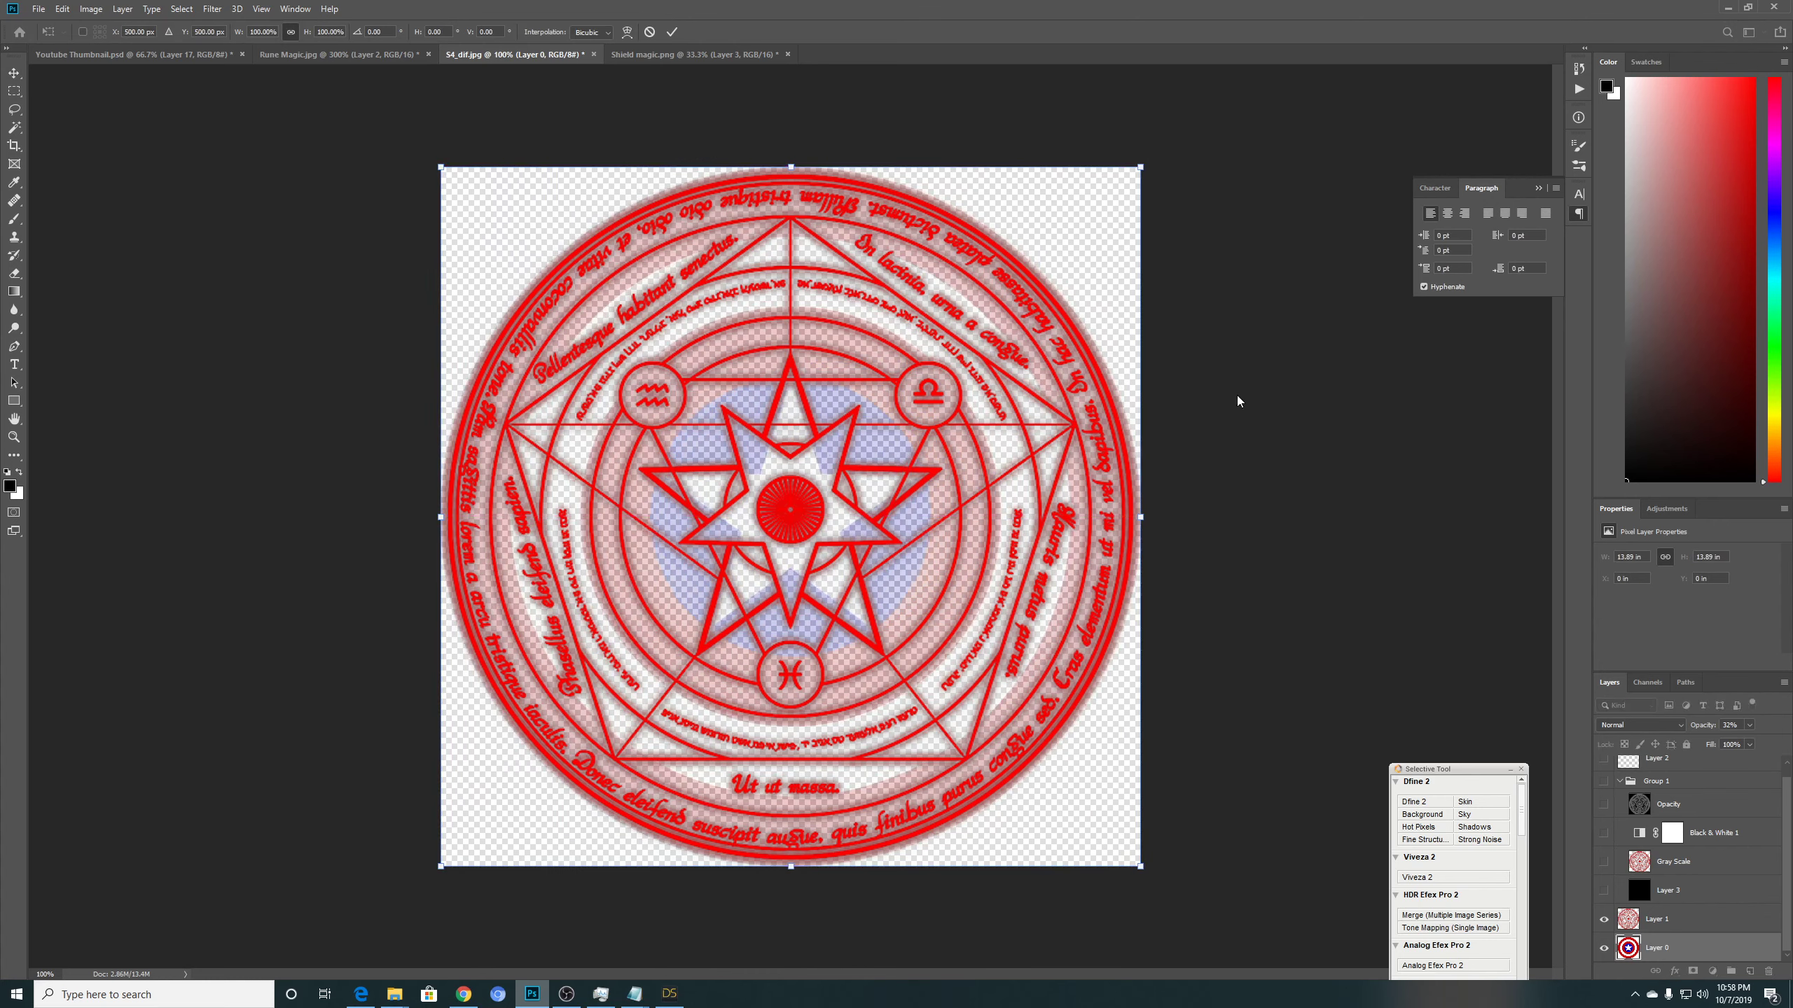
click(1605, 948)
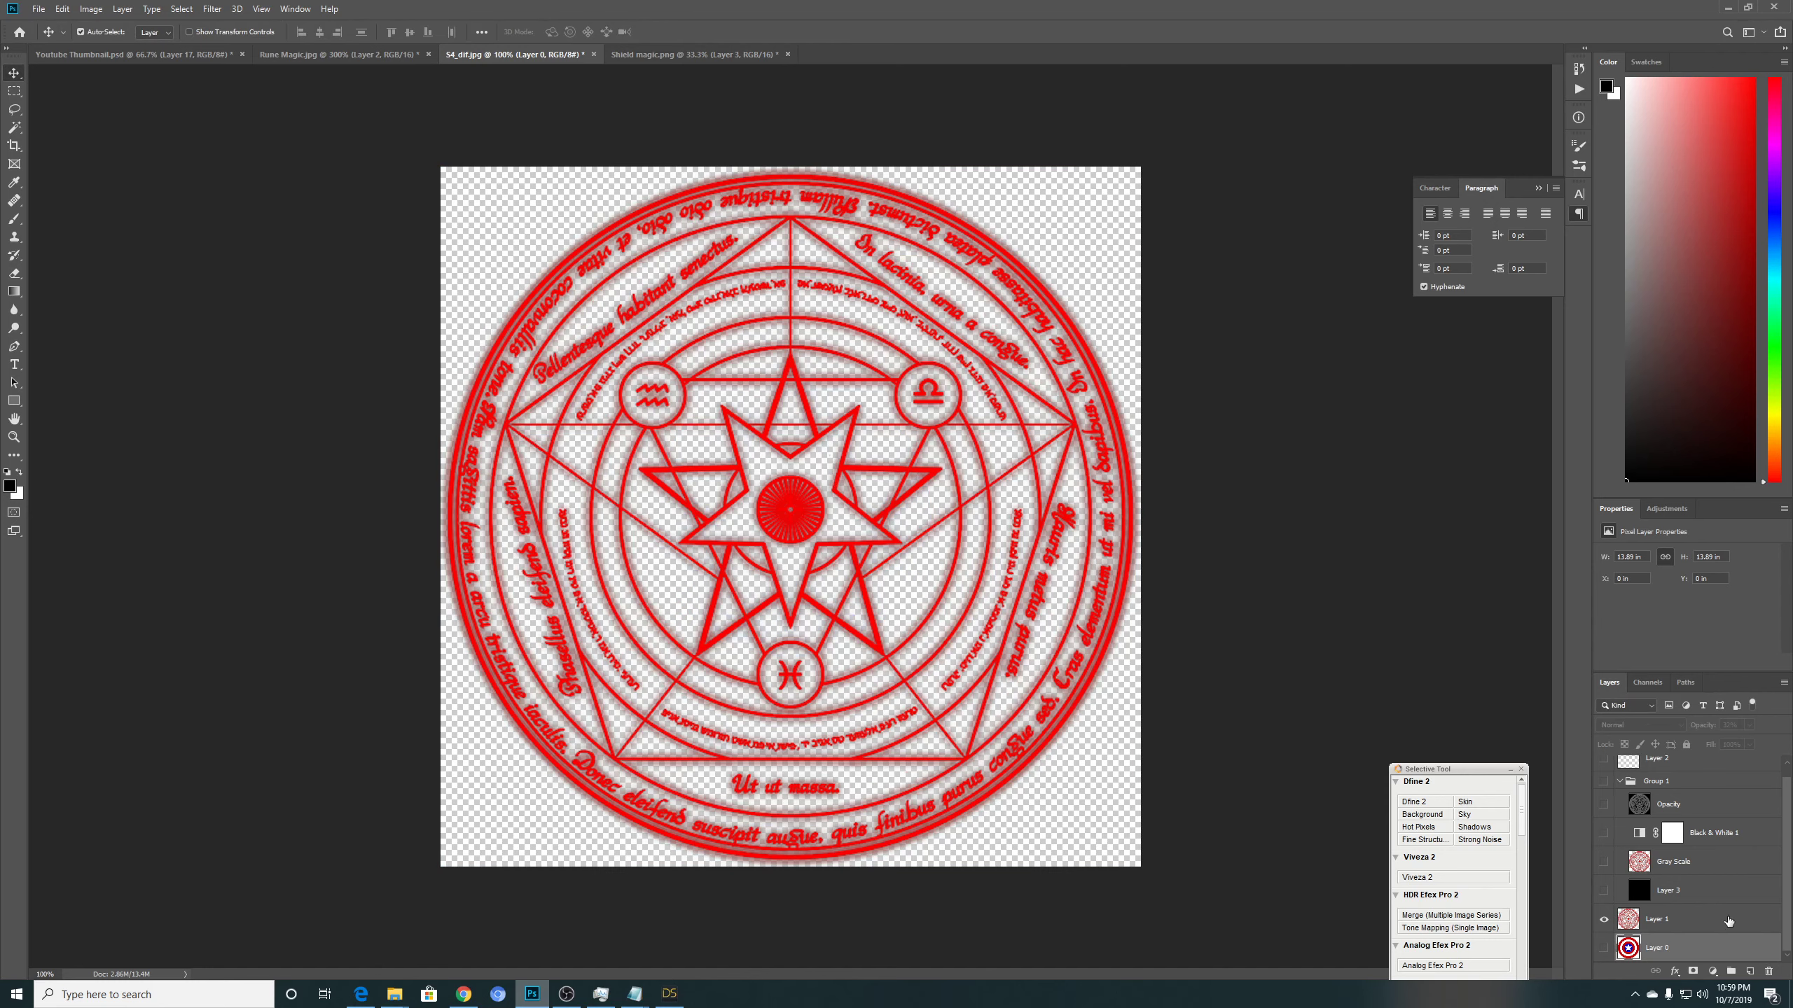
Make Gray Scale the active layer, hiding Layer 1 and showing Gray Scale and Group 1.
click(1728, 922)
click(152, 9)
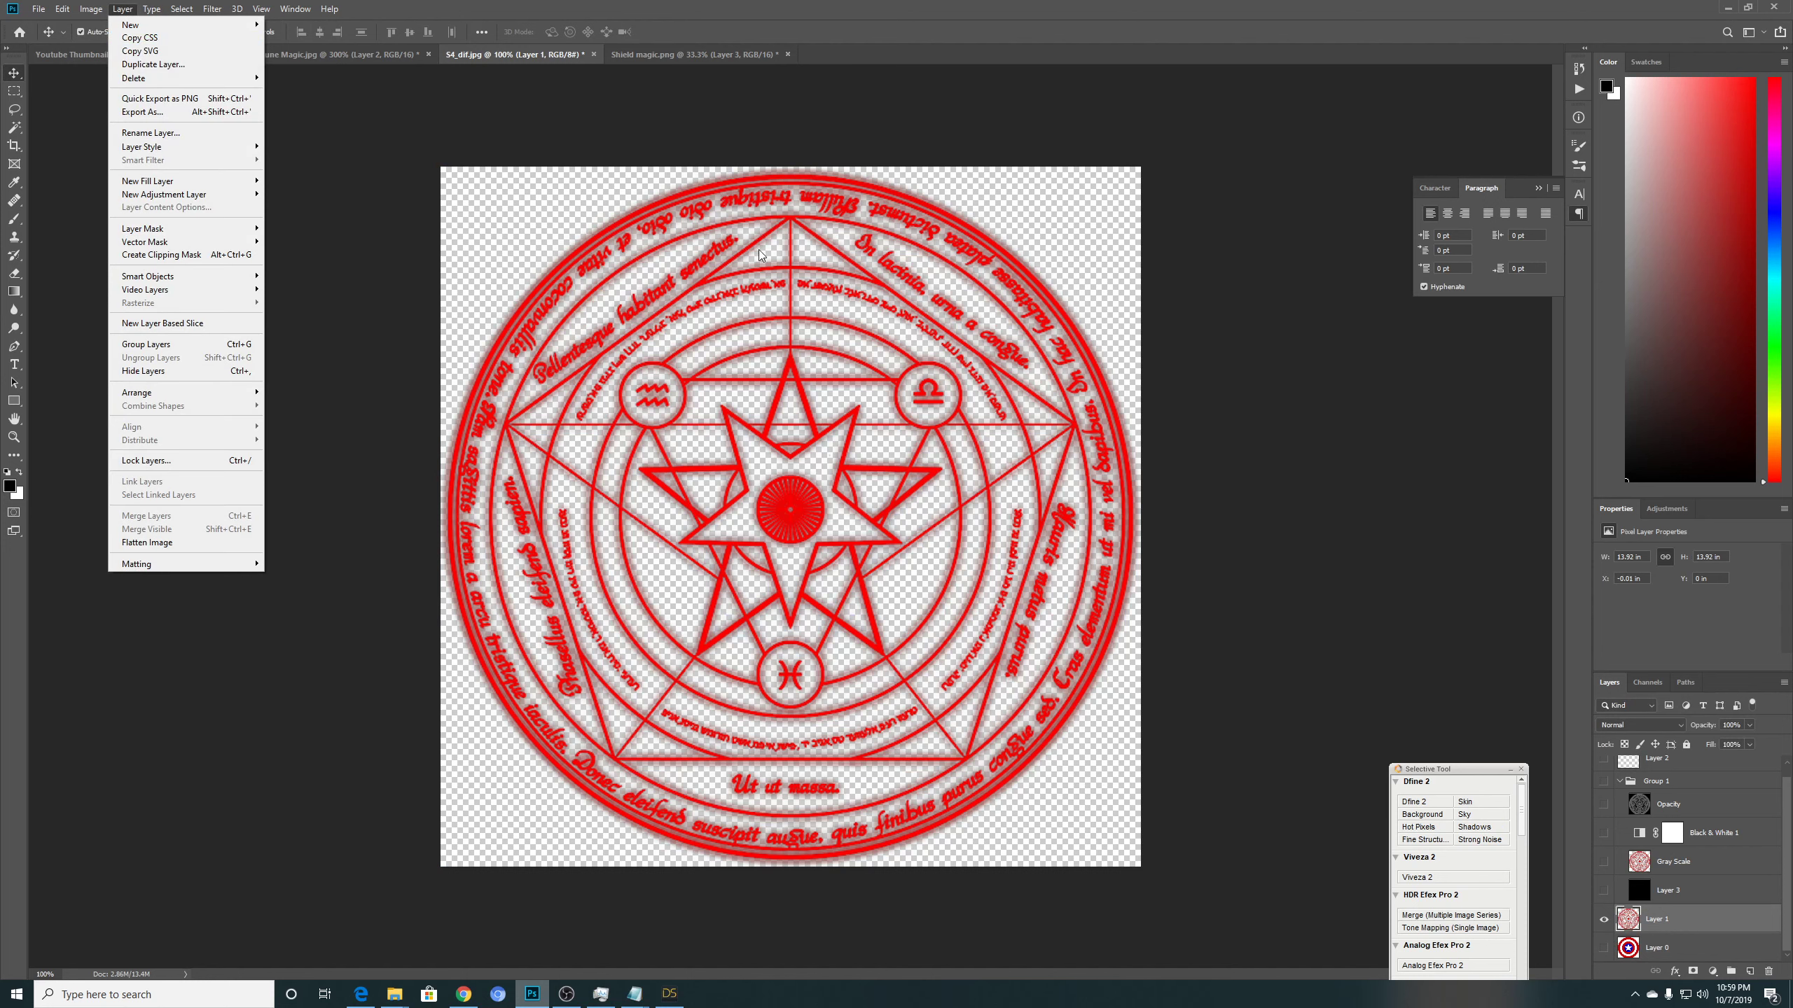
click(1301, 437)
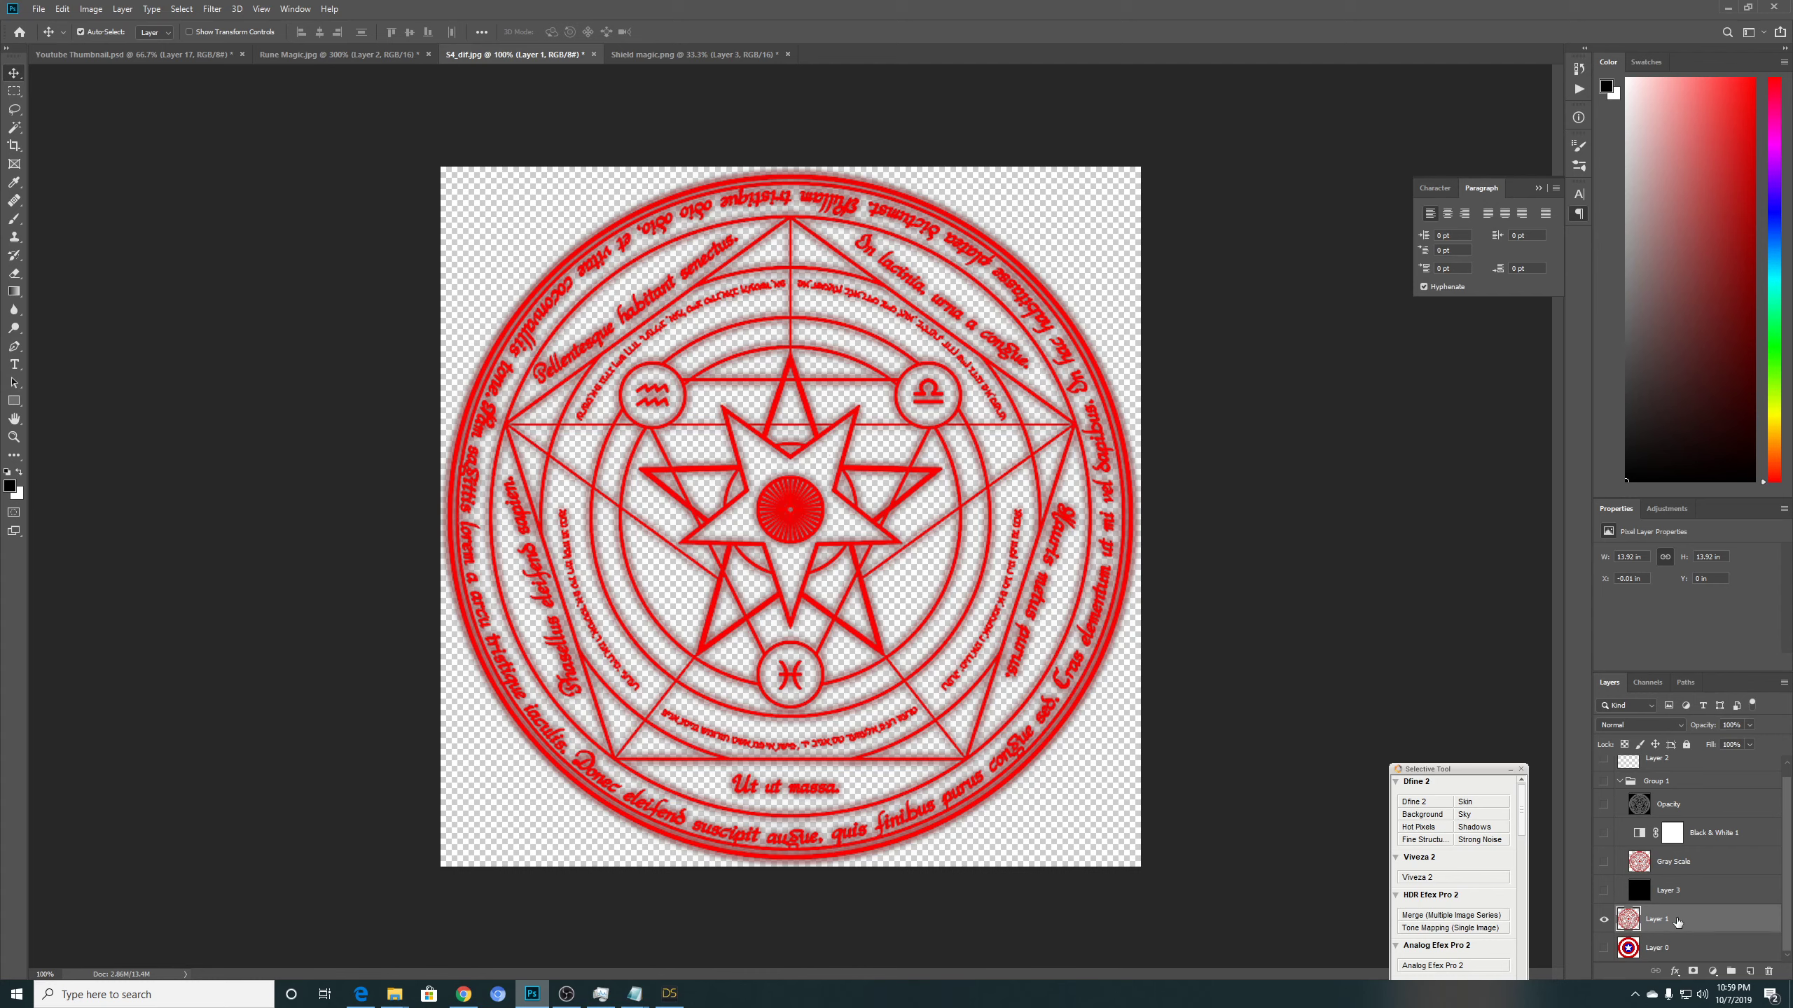
click(1682, 863)
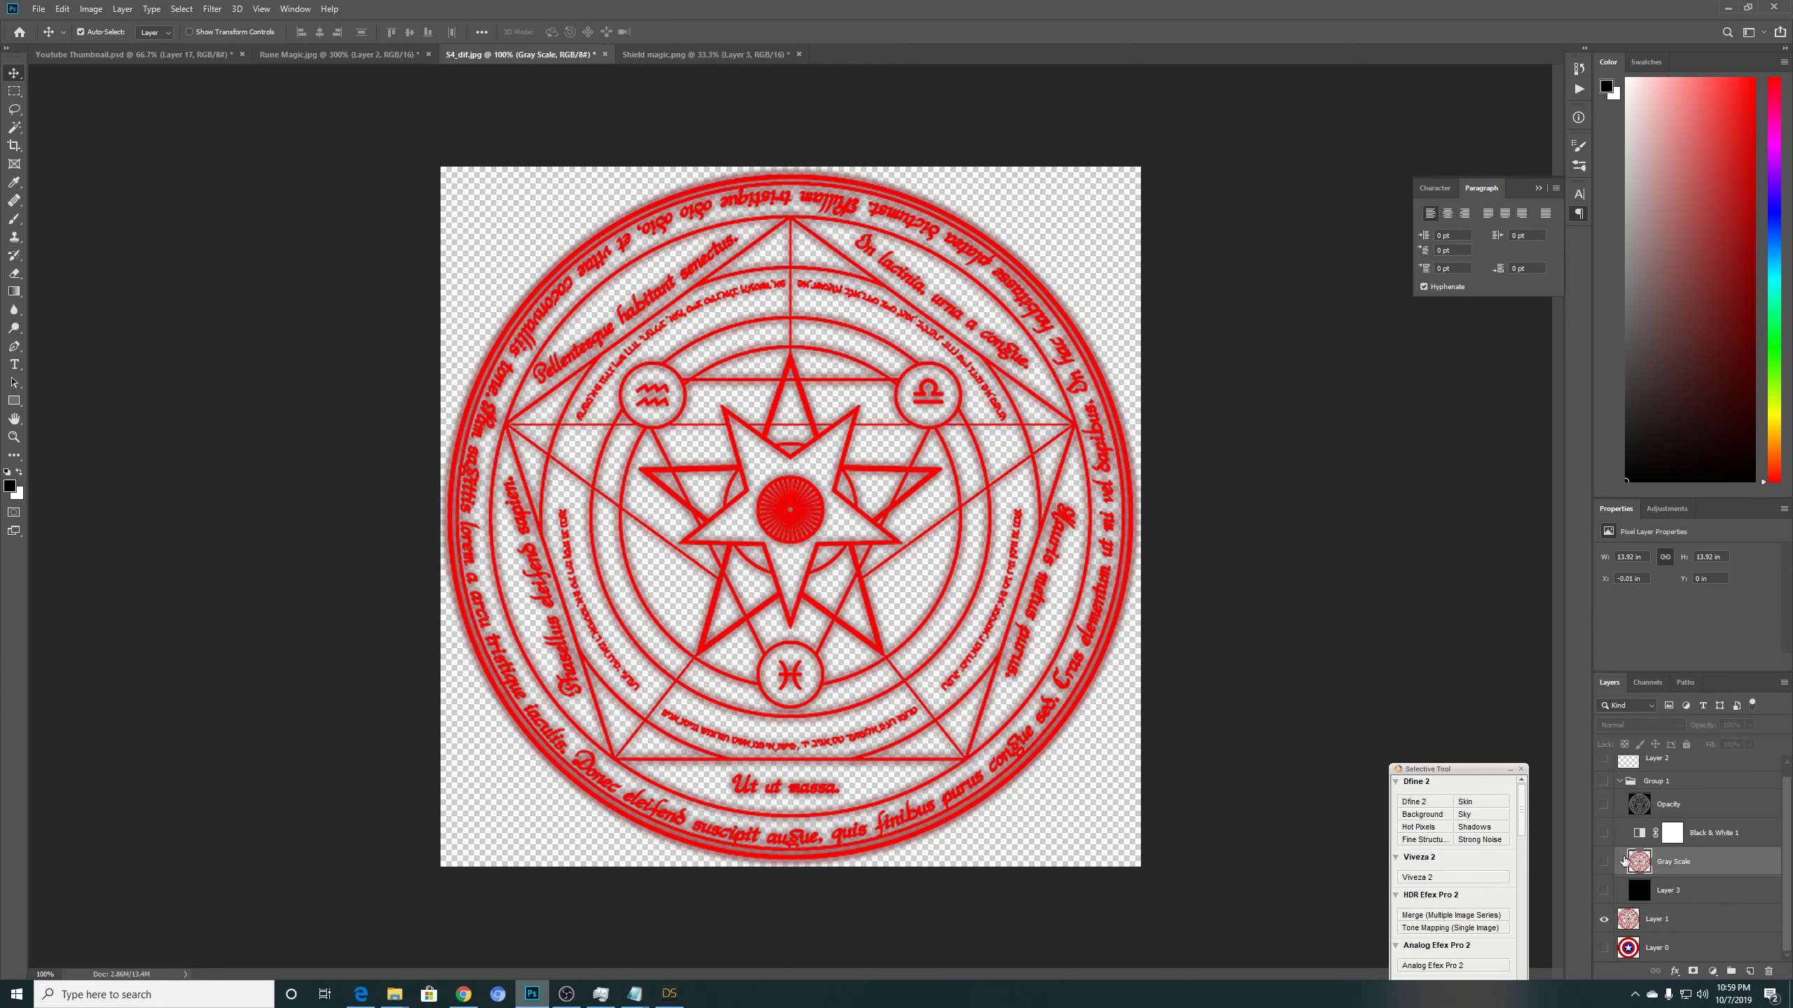
click(1603, 920)
click(1603, 862)
Add a visible Black & White adjustment layer above Gray Scale, turning the circle grey.
click(1713, 972)
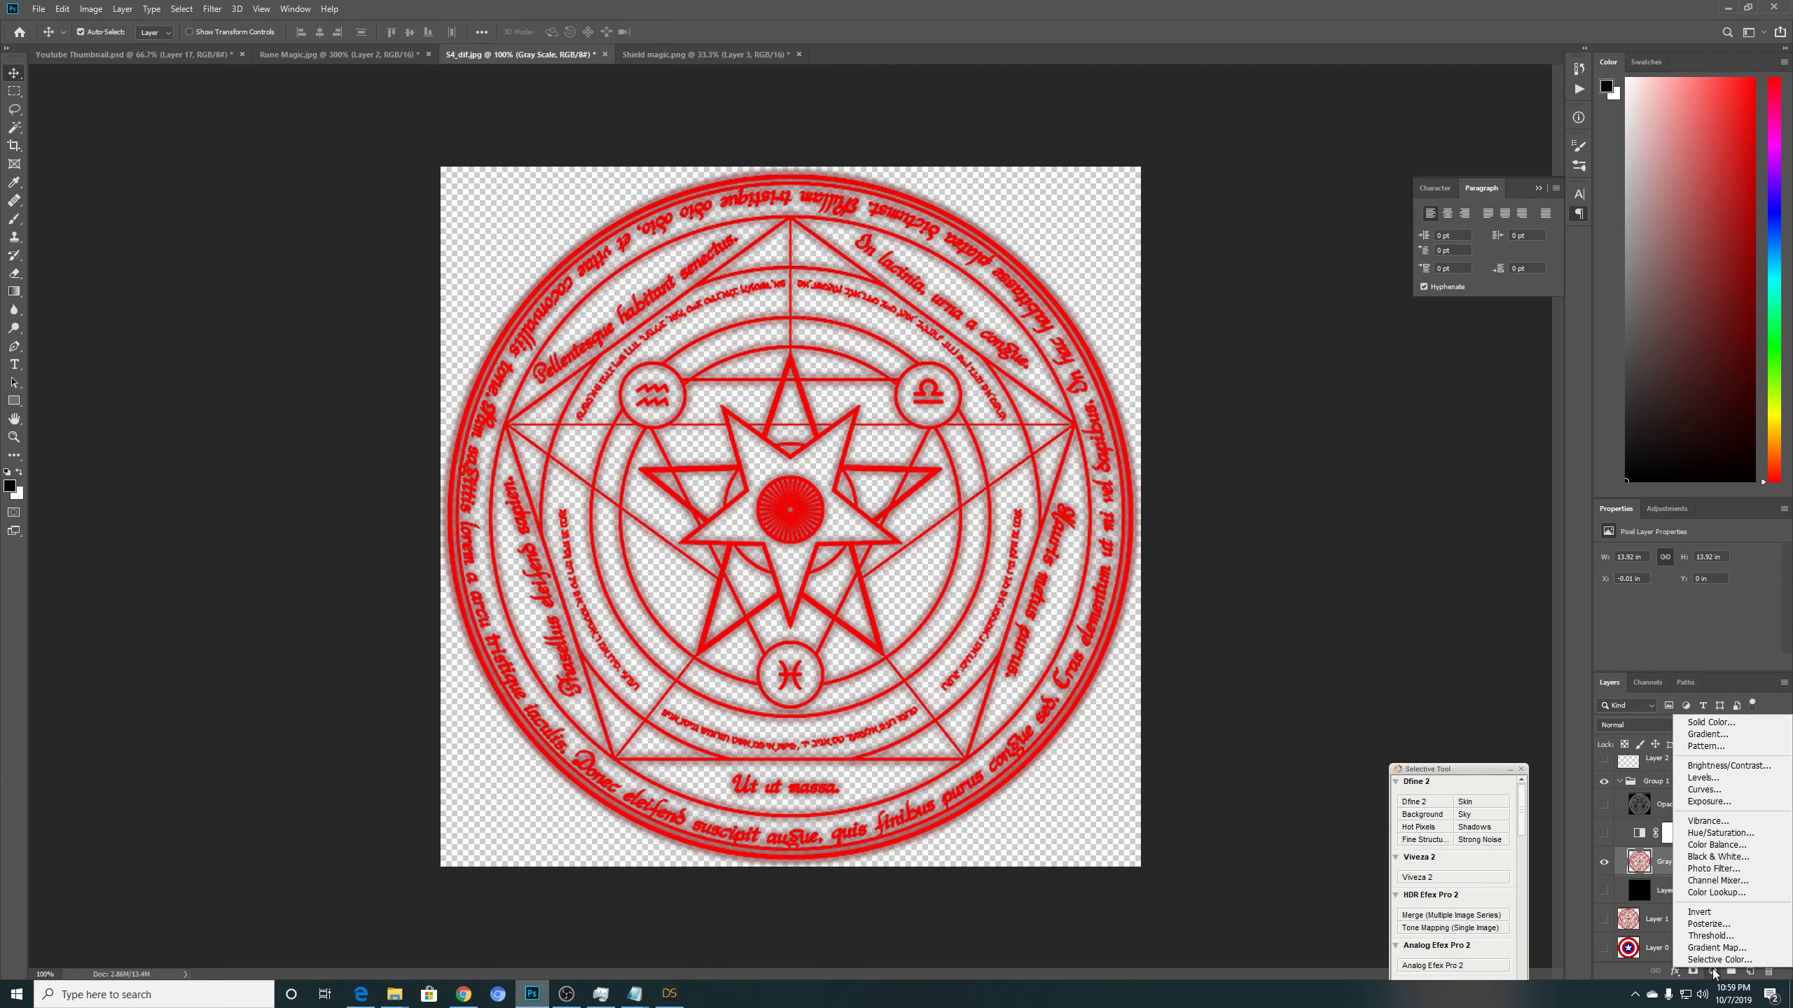
click(1711, 857)
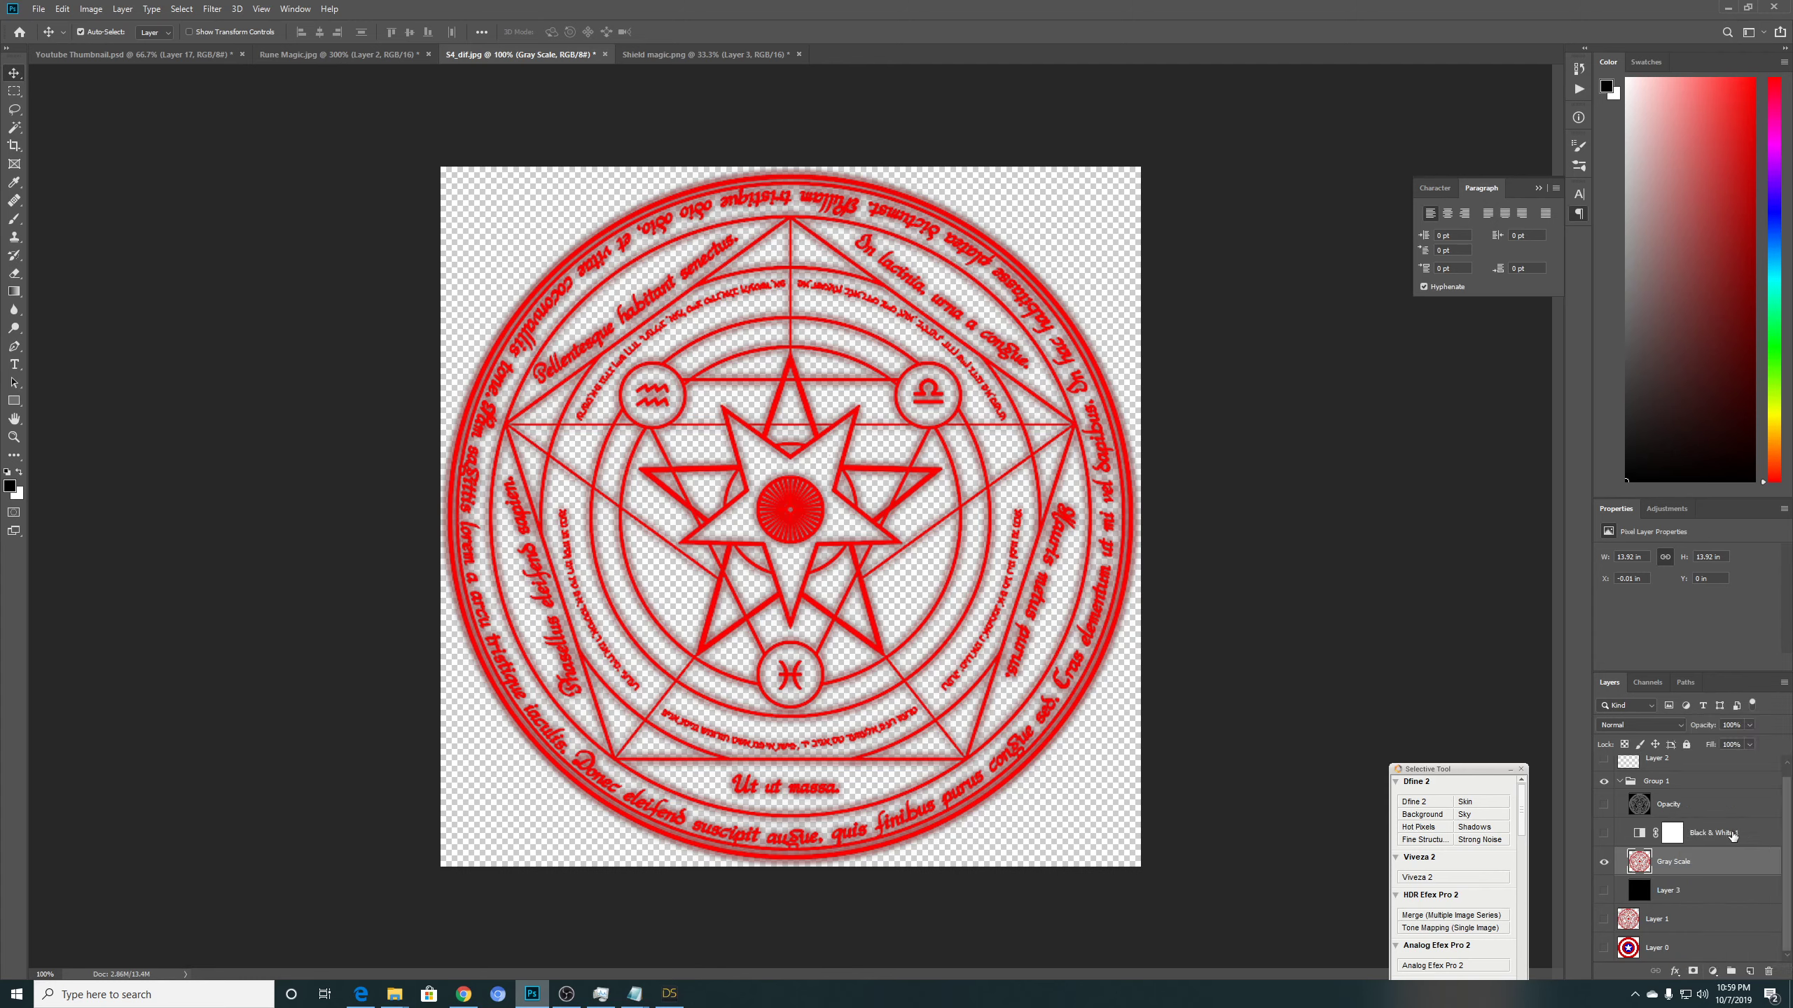
click(1604, 834)
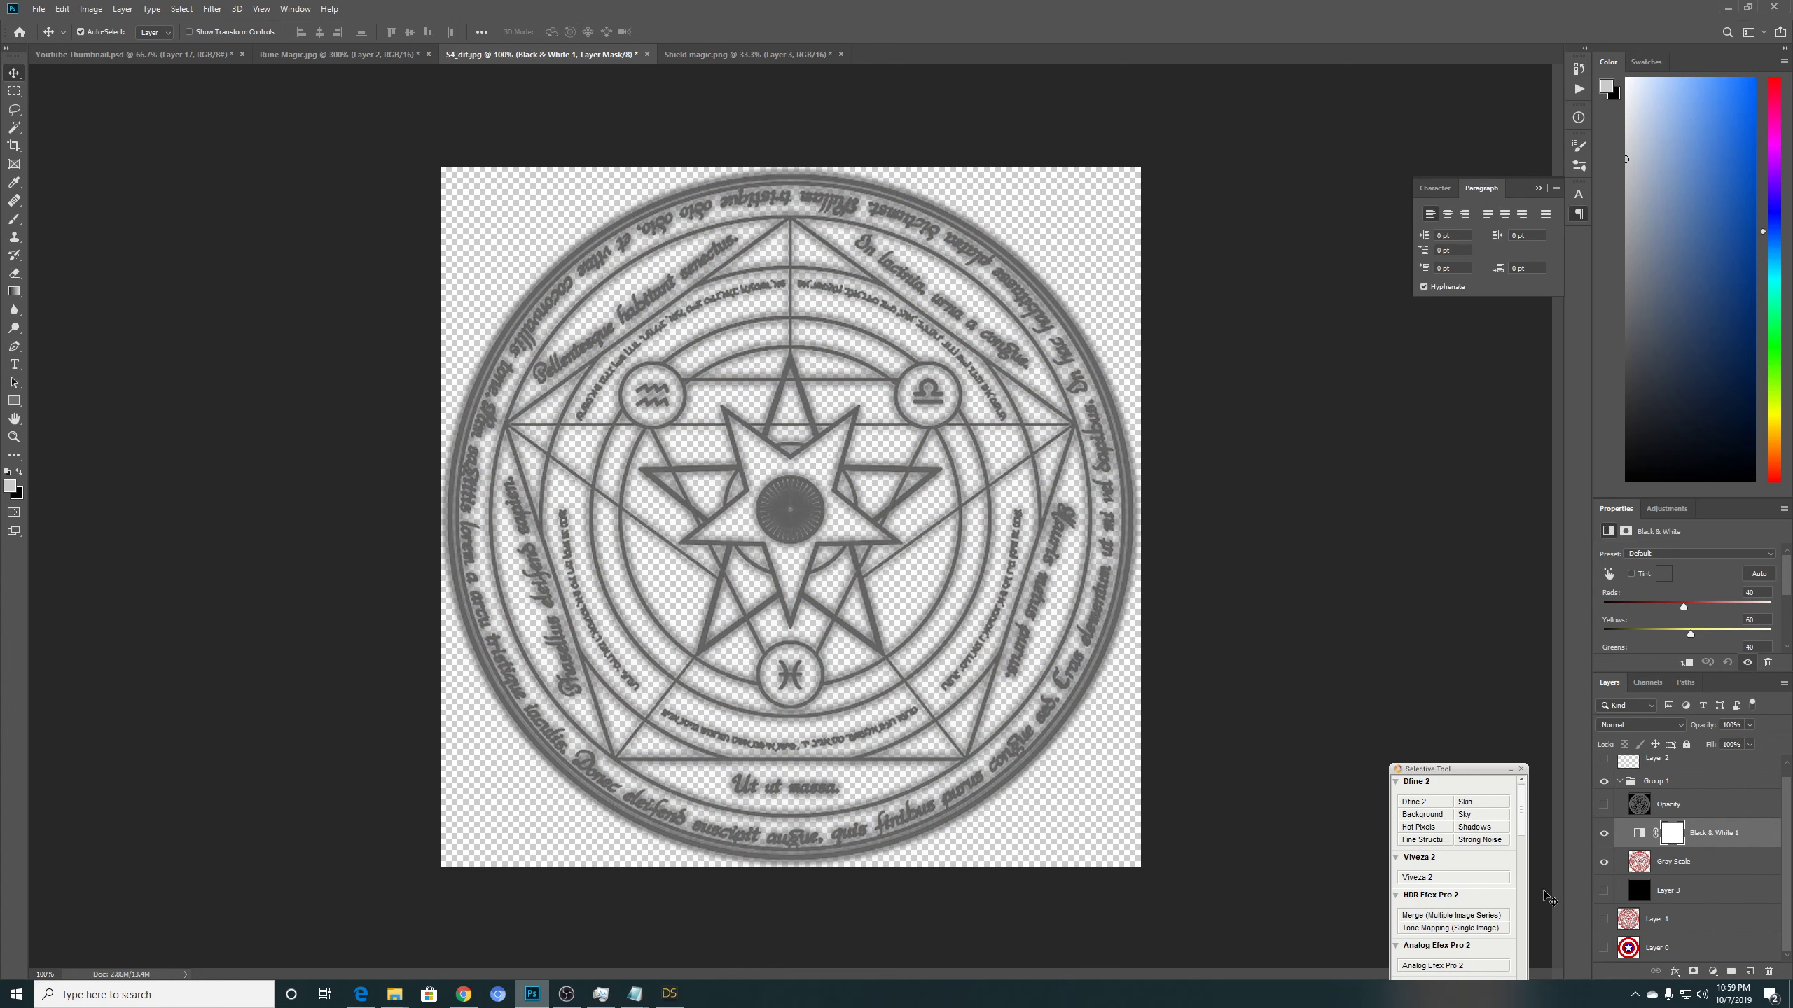
Leave only the Opacity layer's grey circle visible and selected, then bring up the weapons folder window.
click(1604, 893)
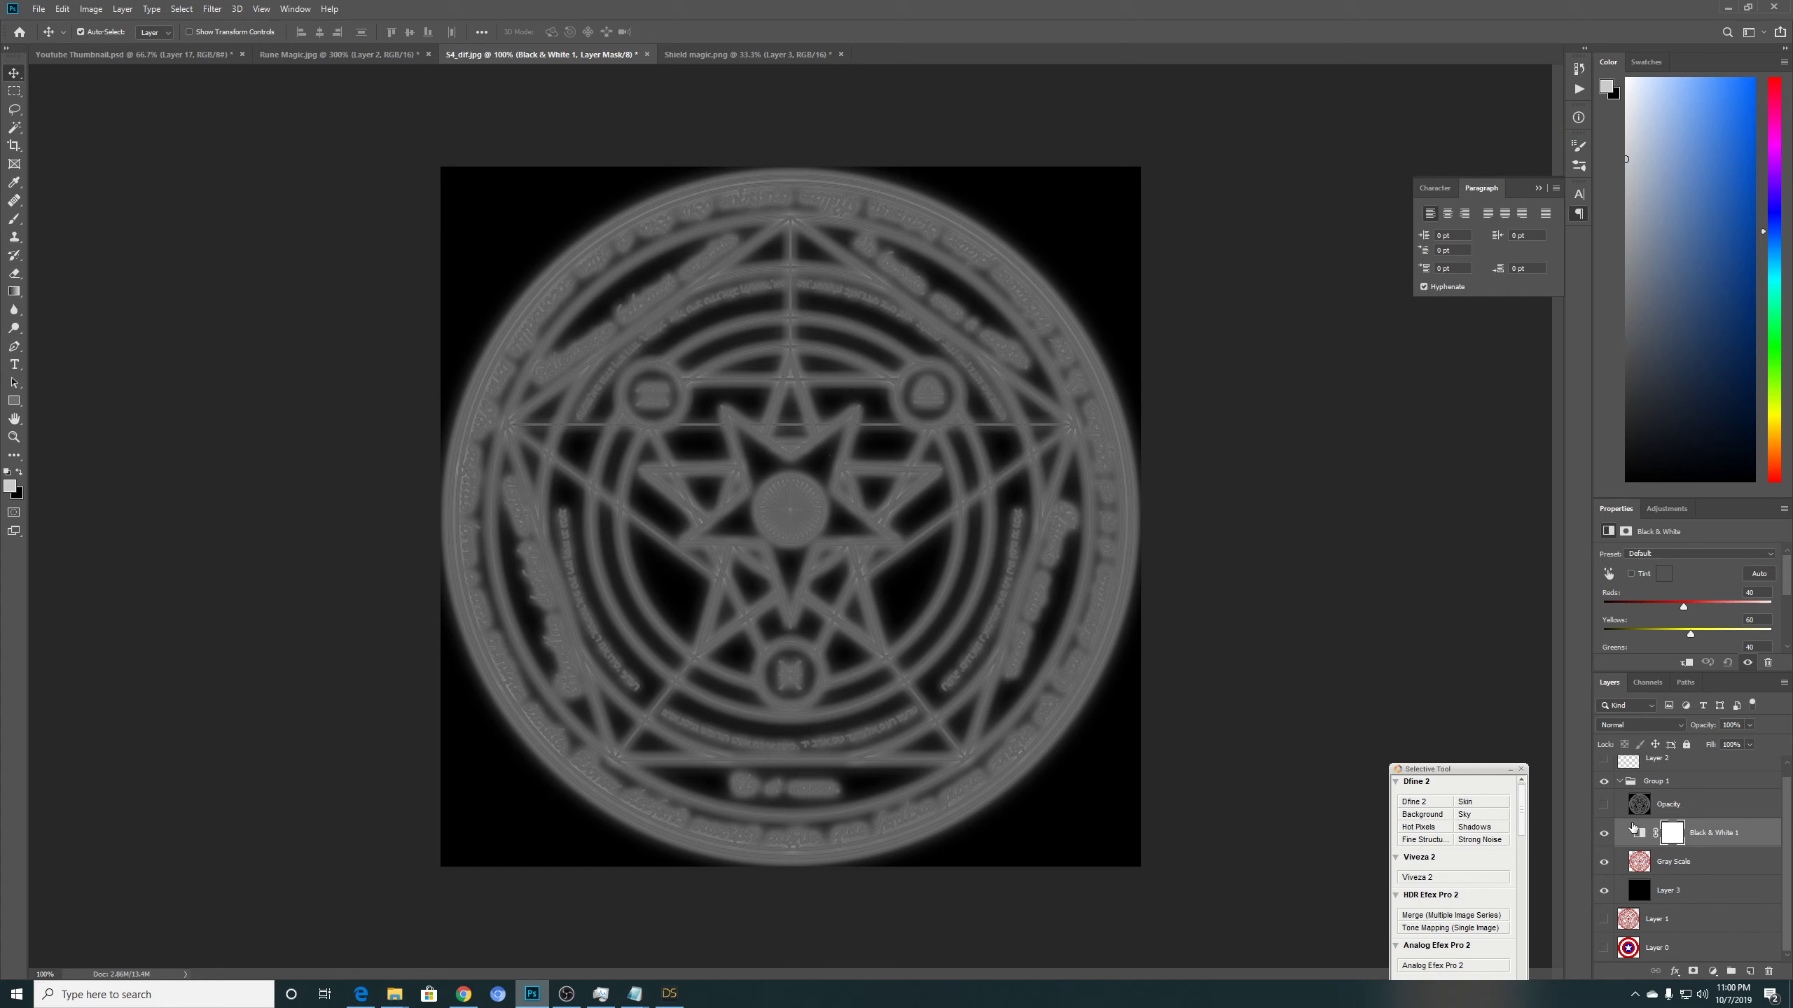
click(1605, 834)
click(1604, 891)
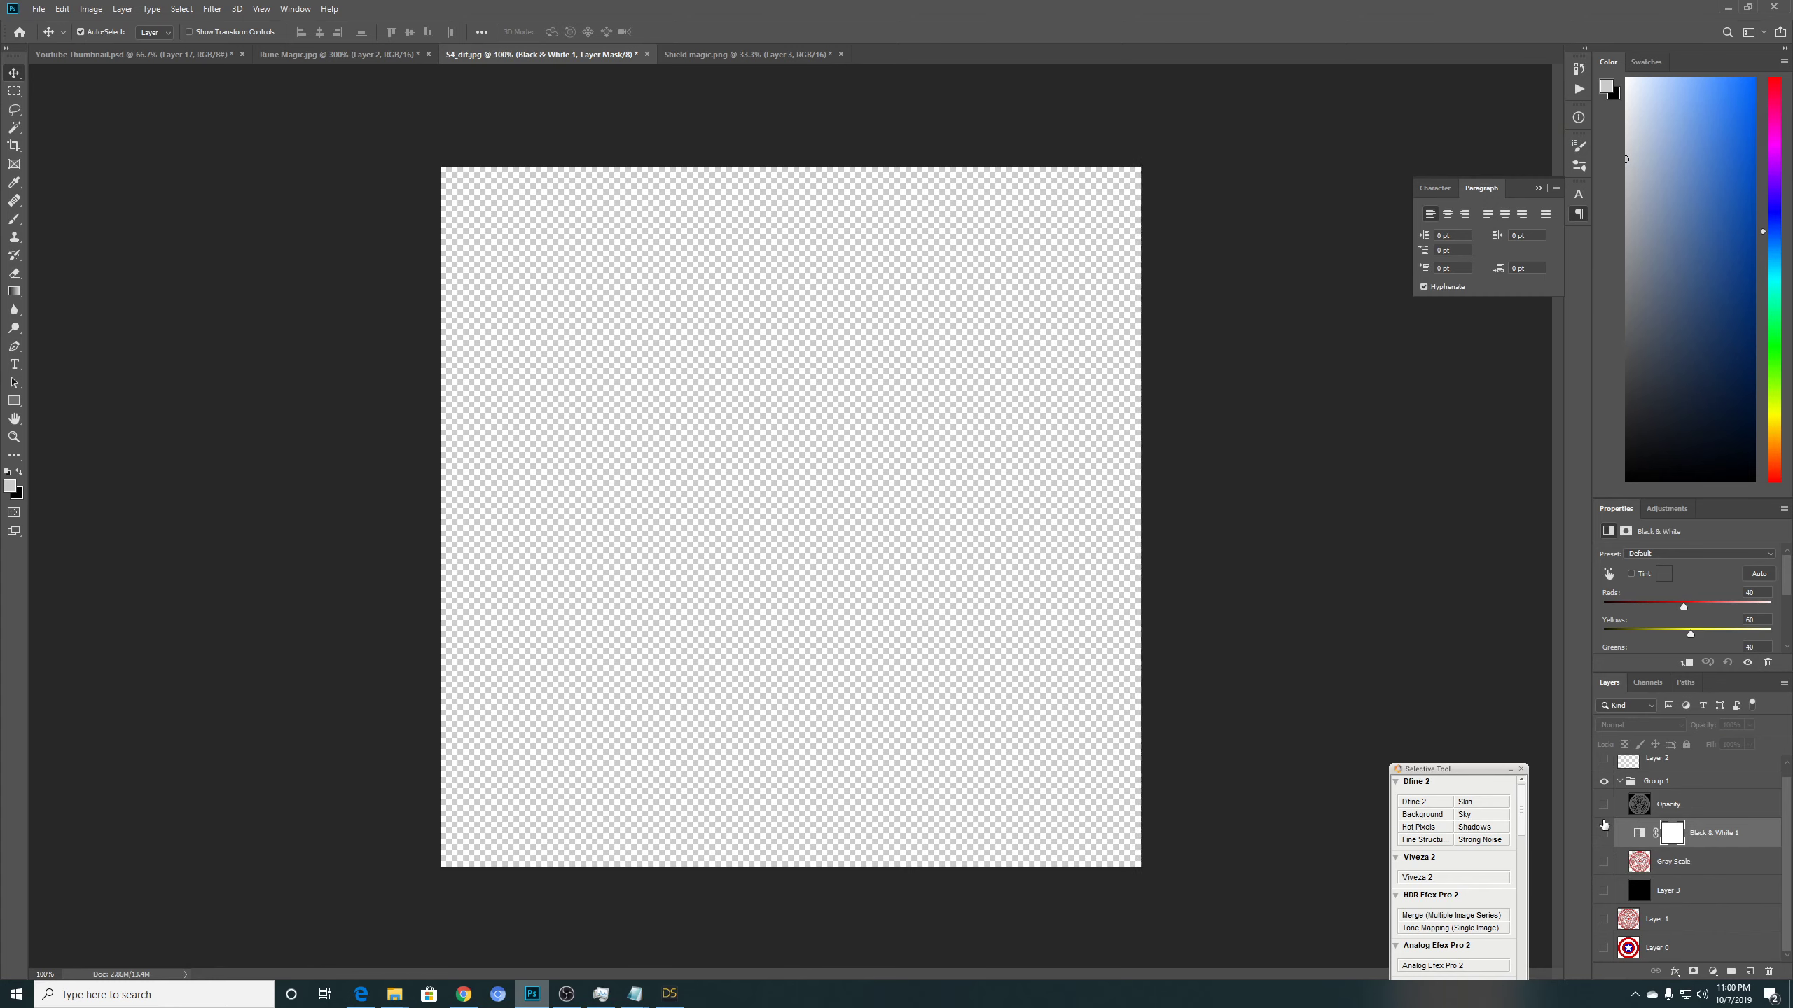
click(1604, 805)
click(1710, 807)
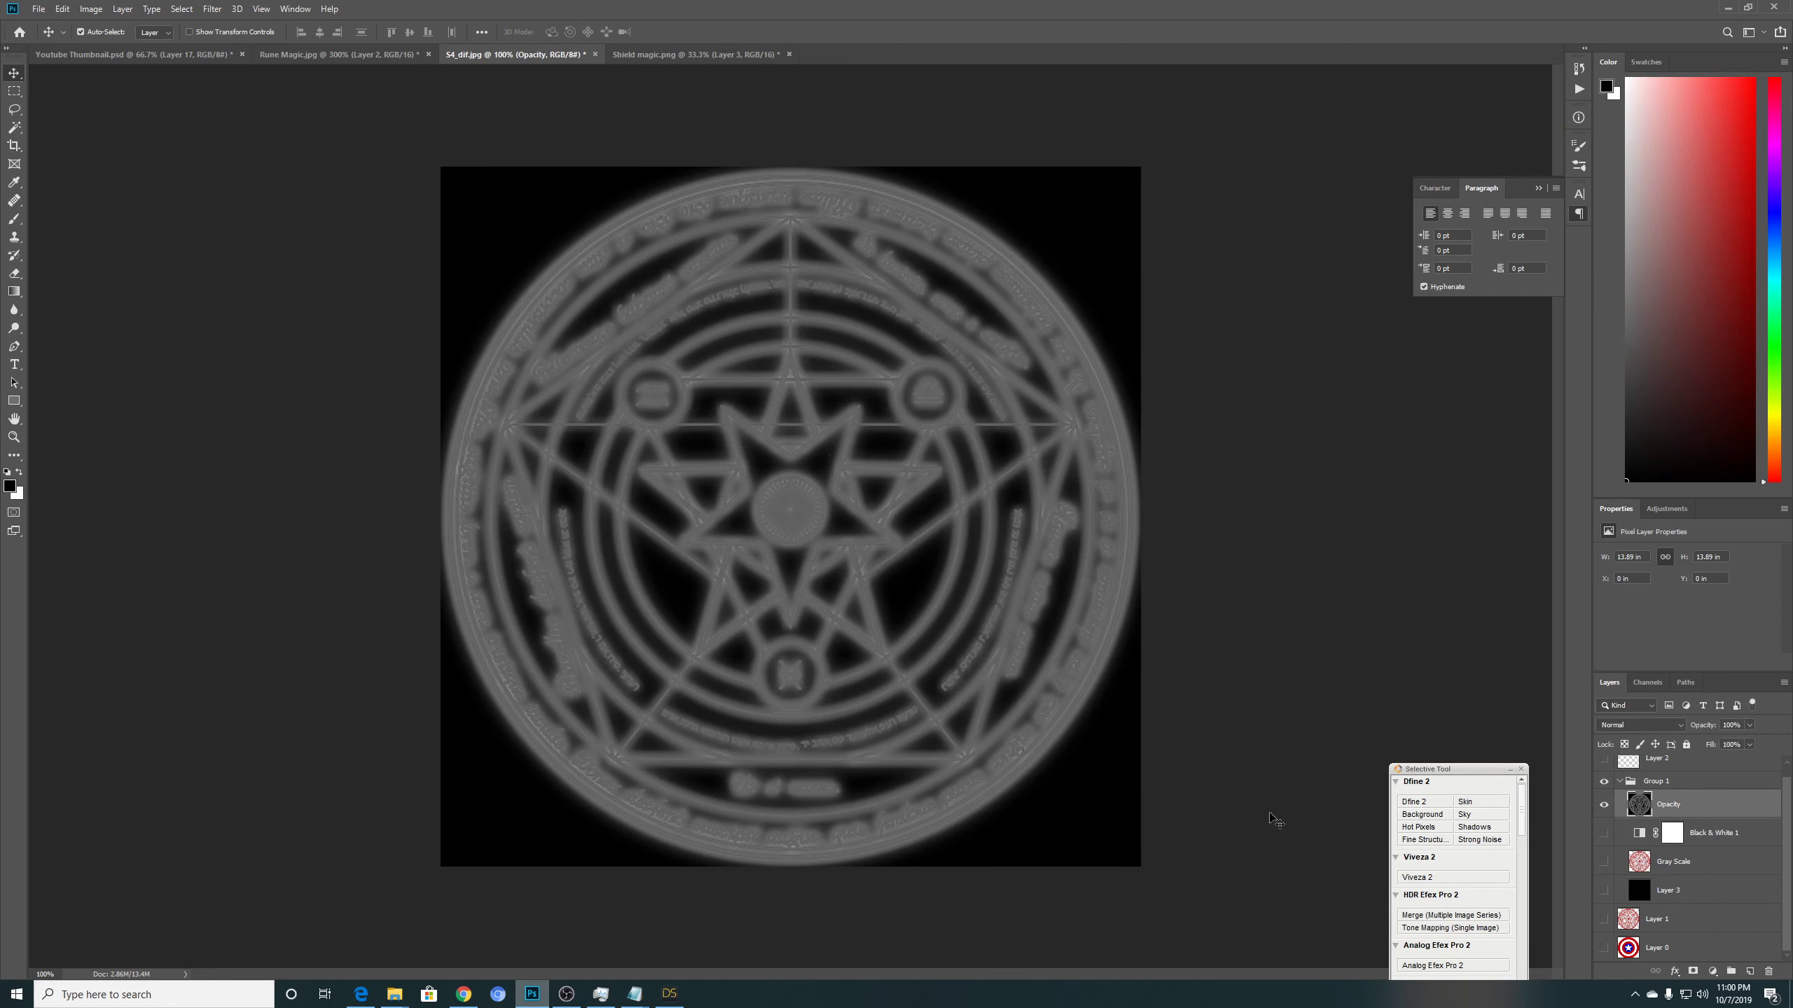
mouse_move(394, 1002)
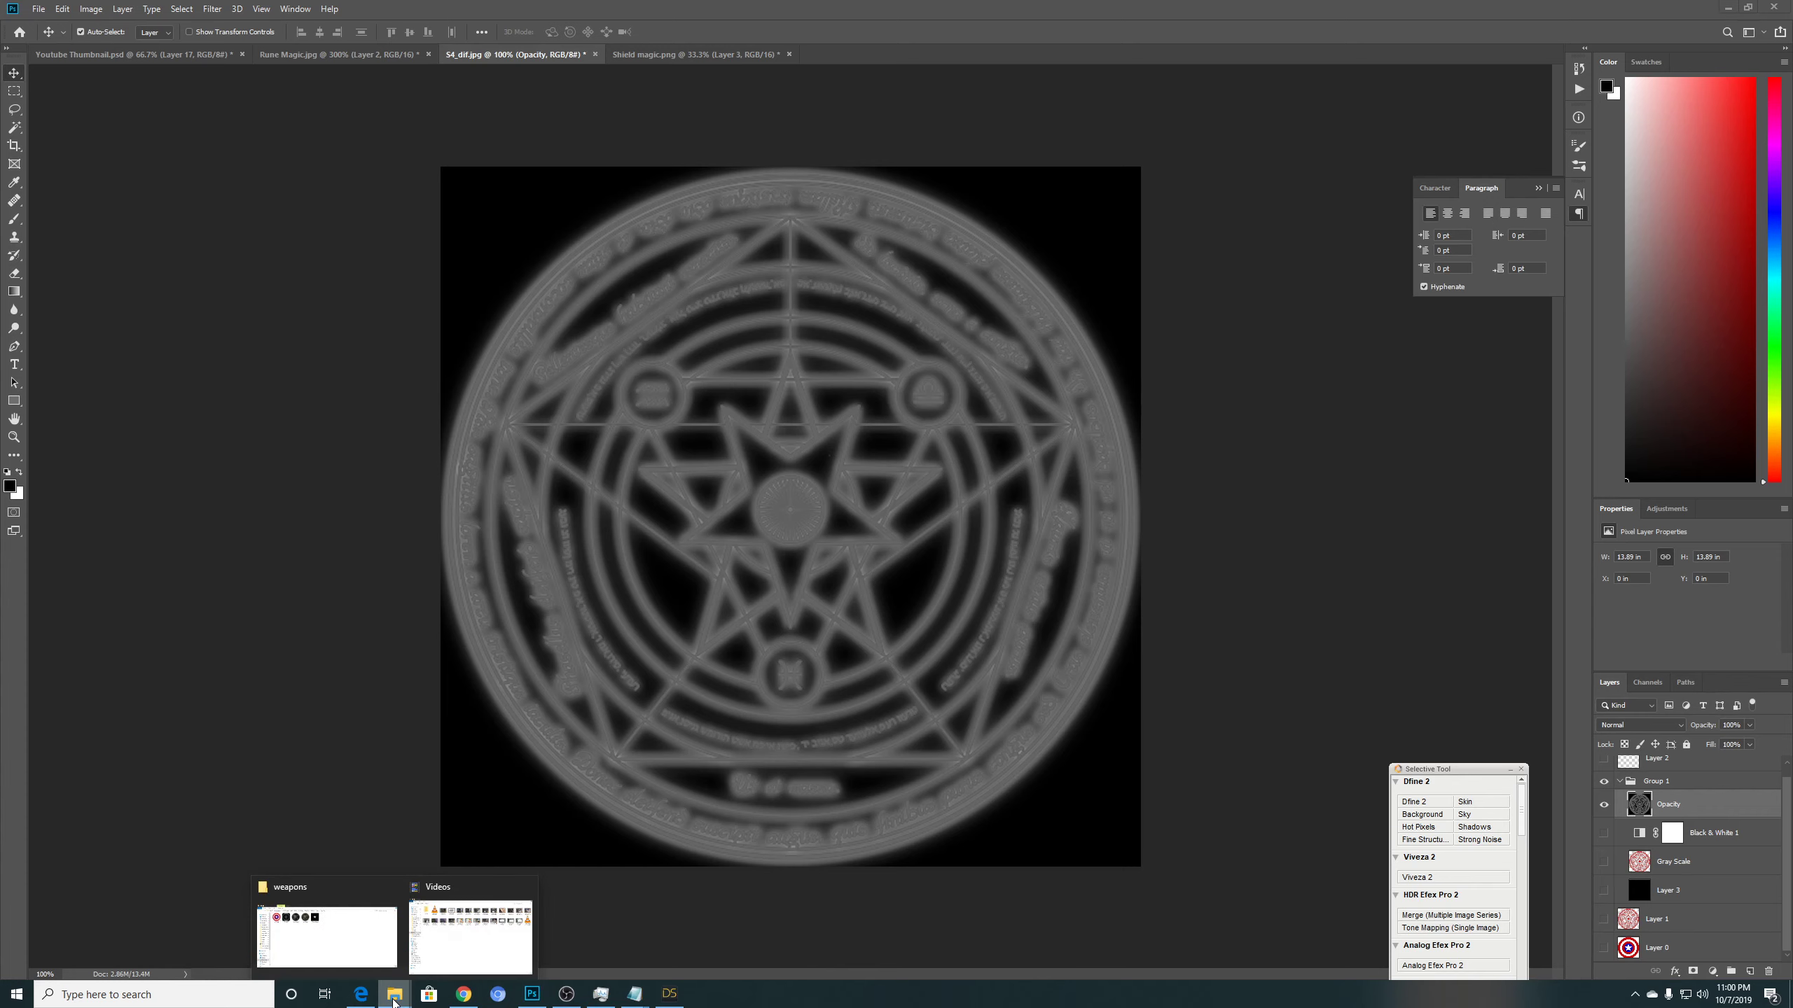
click(337, 949)
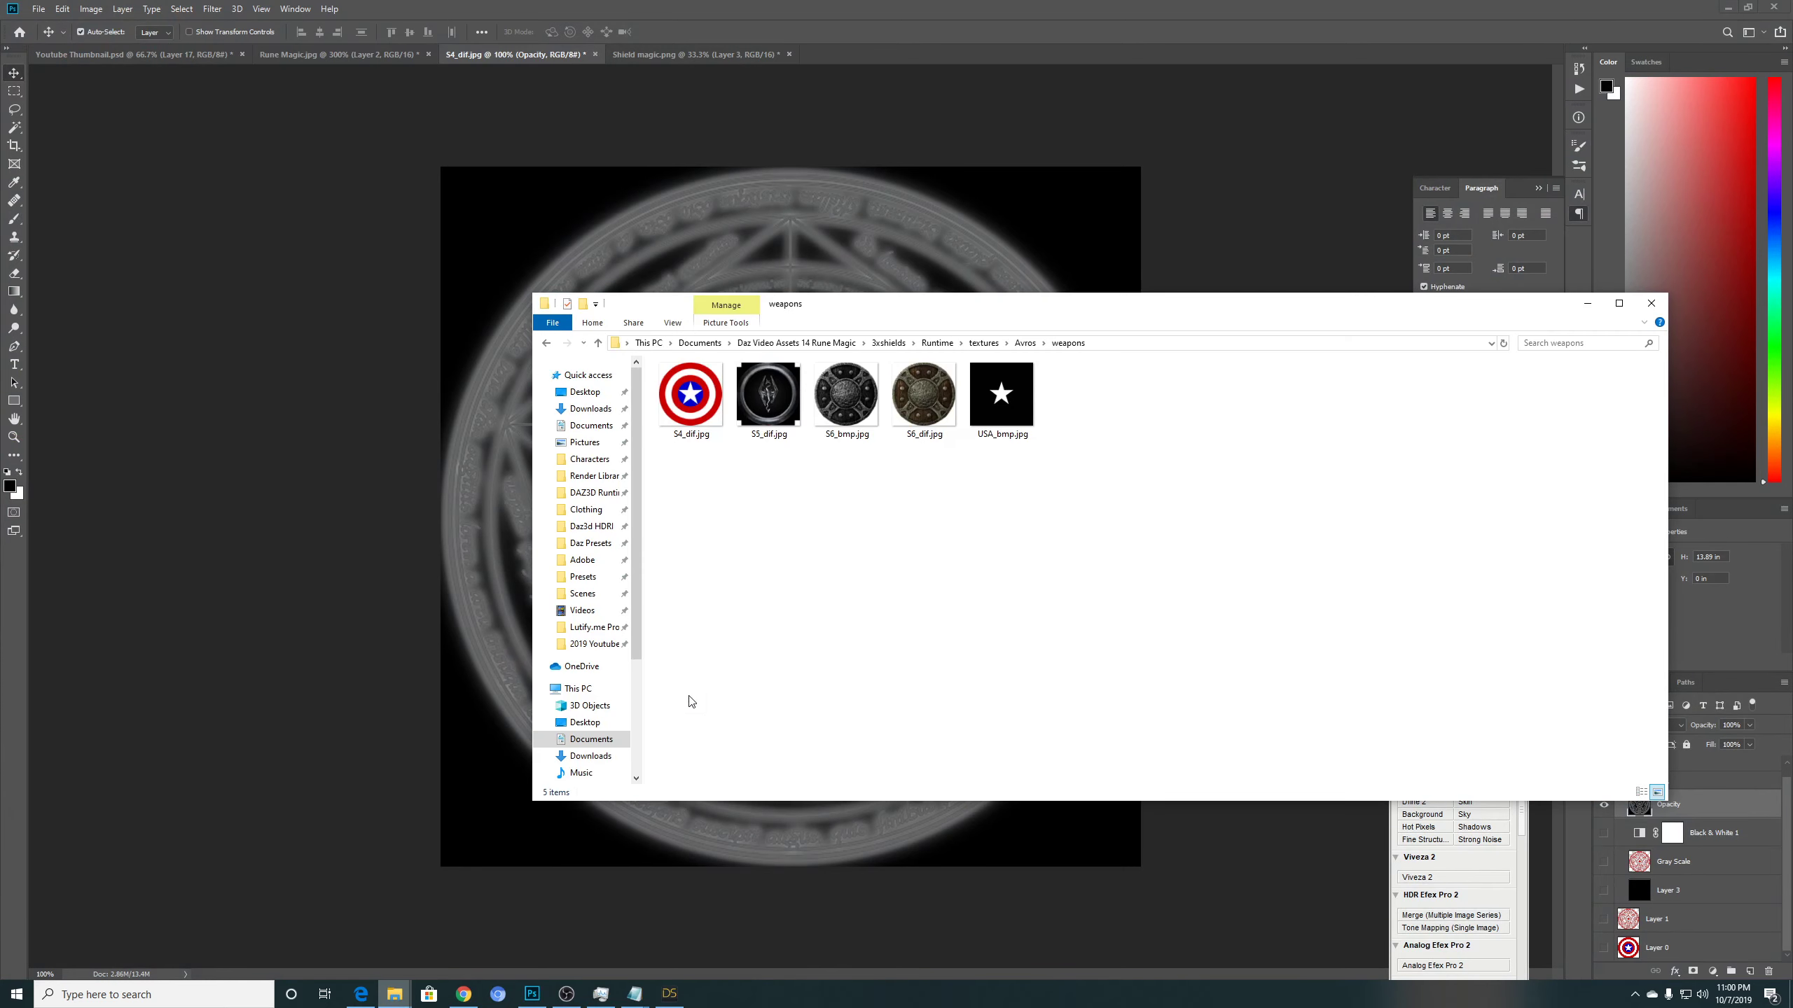
Go up to the Daz Video Assets 14 Rune Magic folder, check Opacity.png and Magic v01.png, then return to DAZ Studio.
click(812, 343)
click(924, 414)
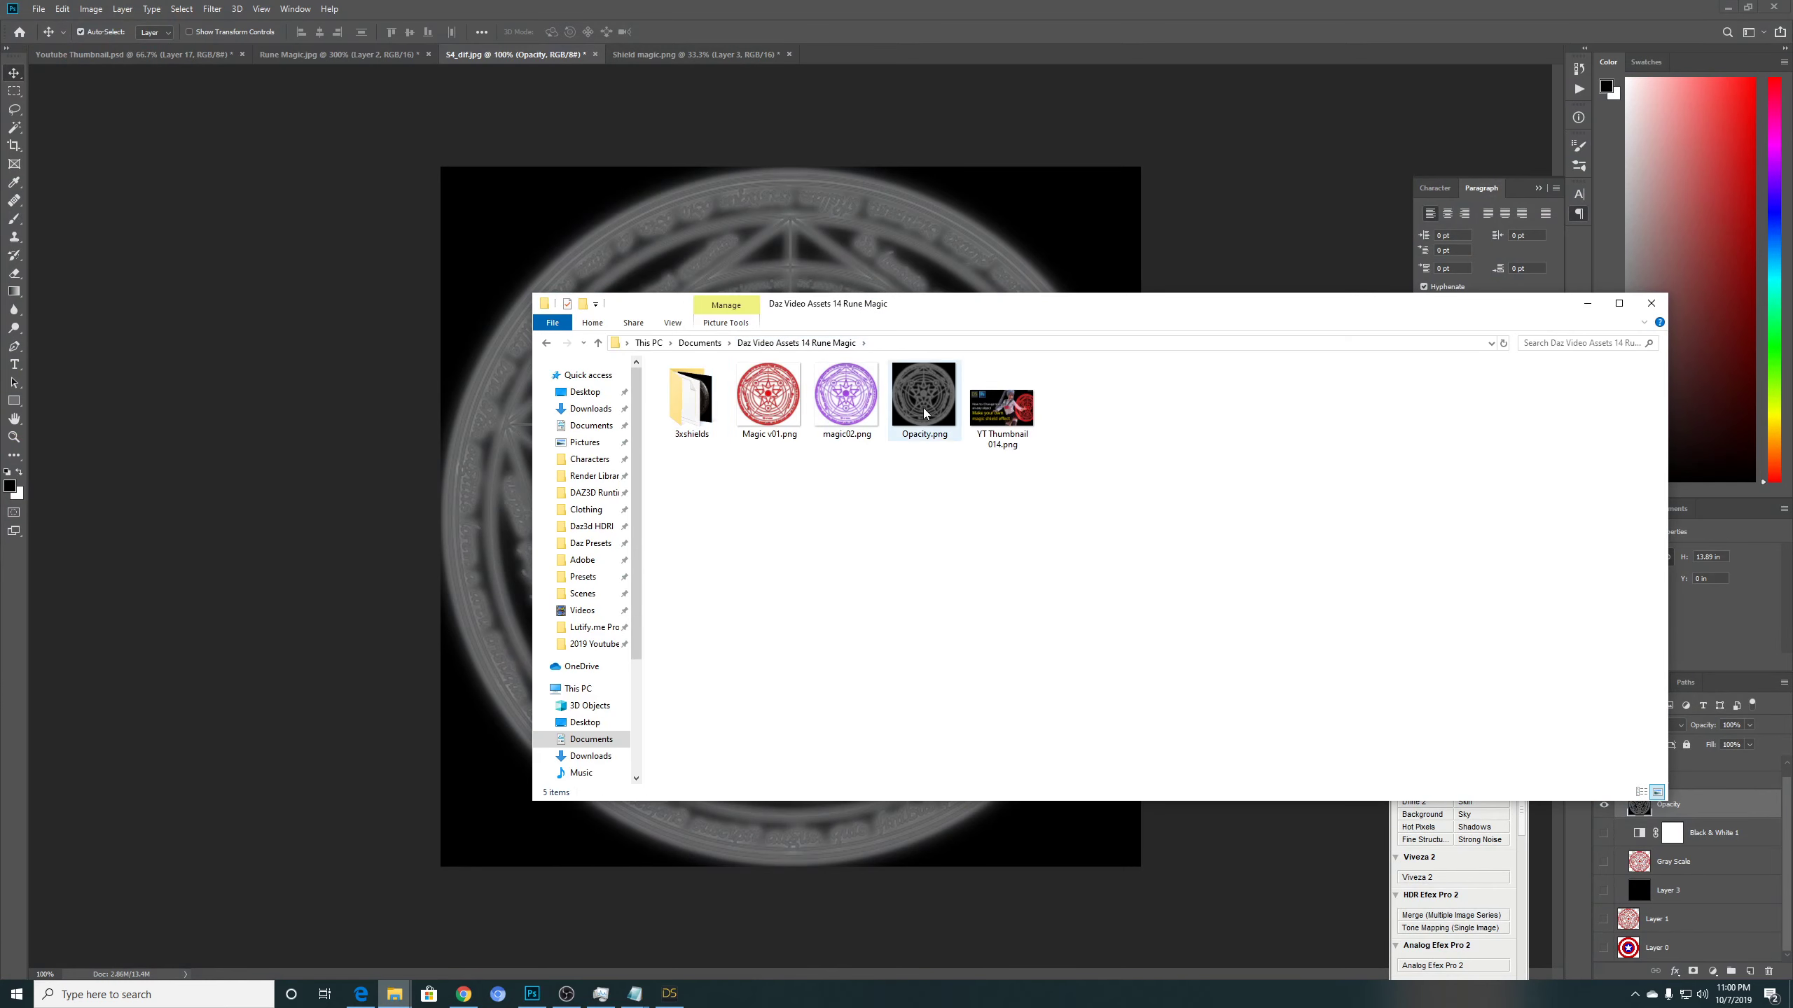
click(924, 407)
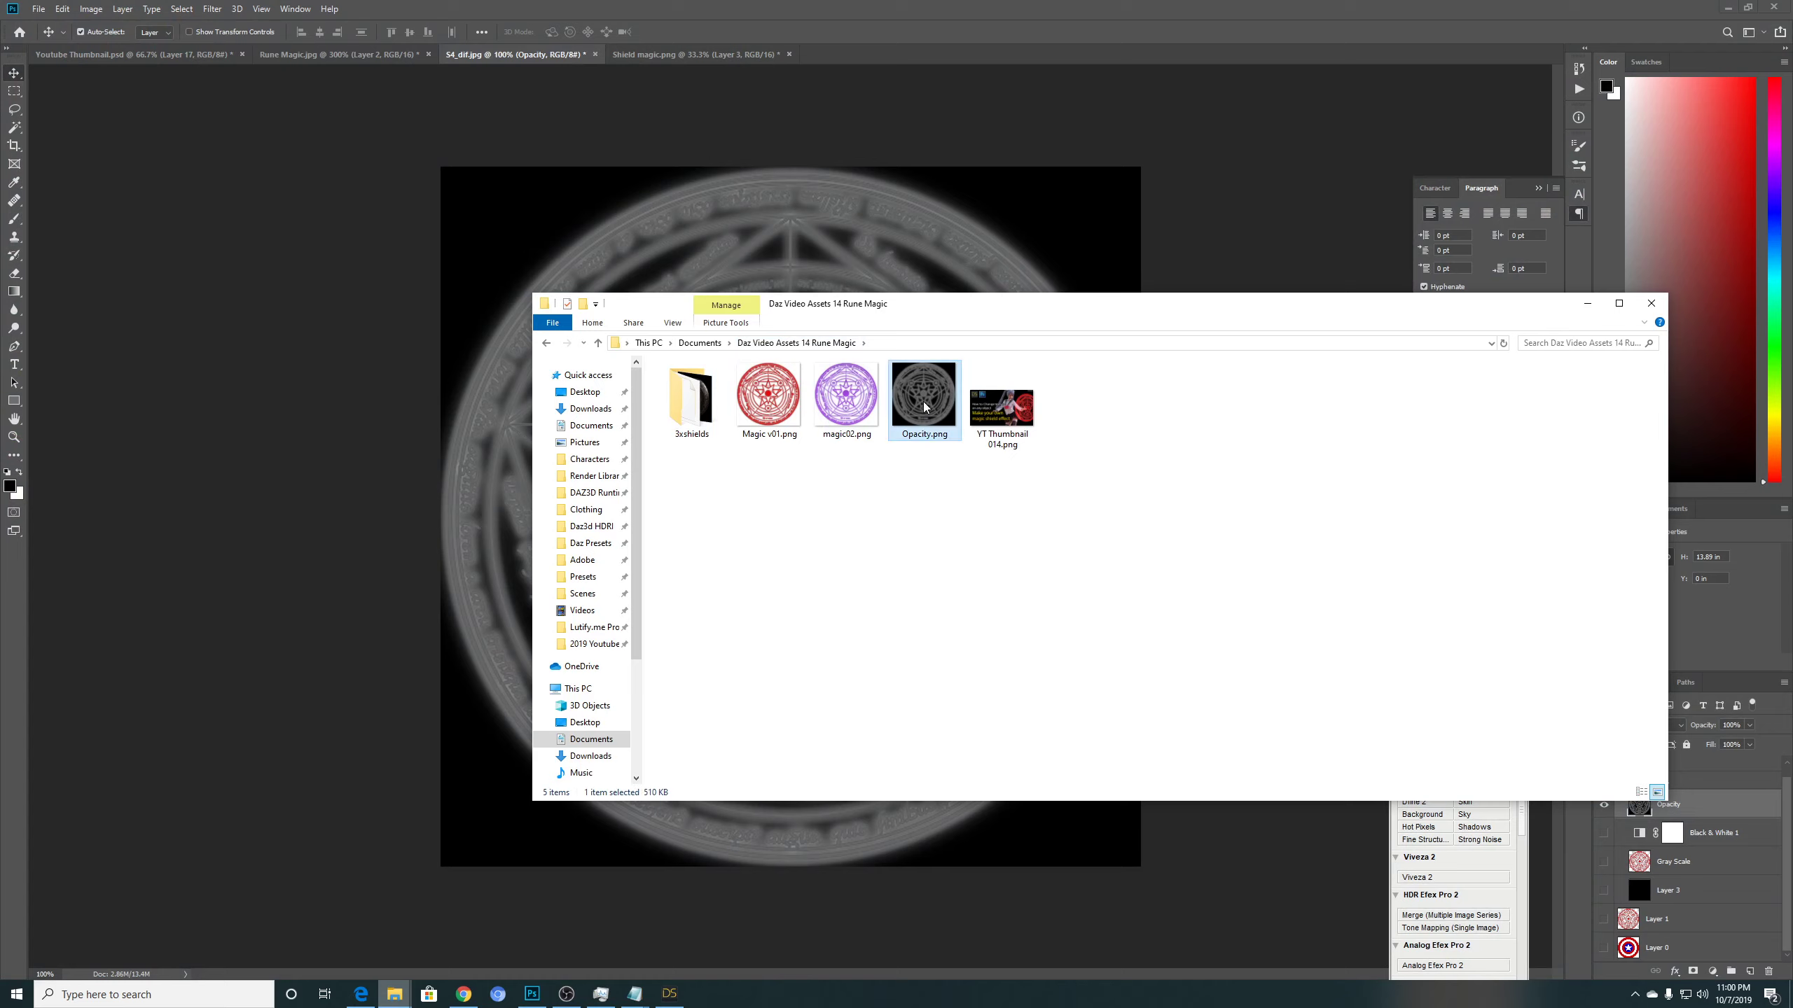
click(767, 395)
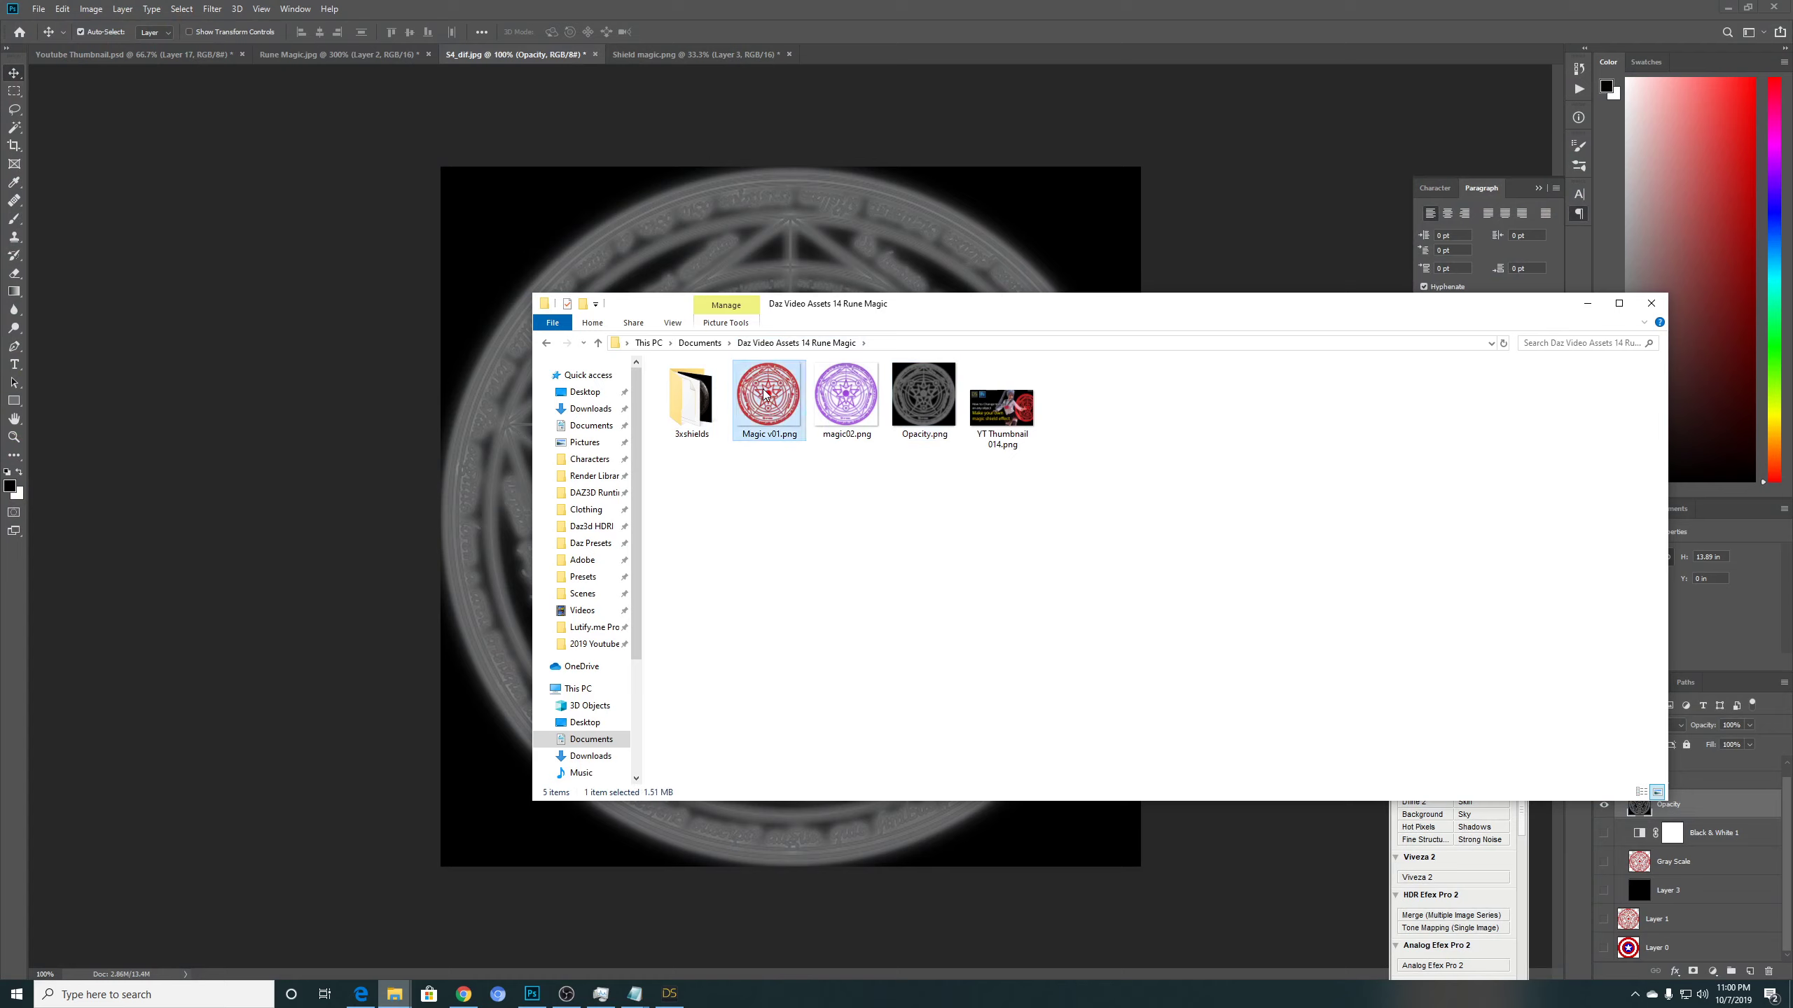
click(812, 553)
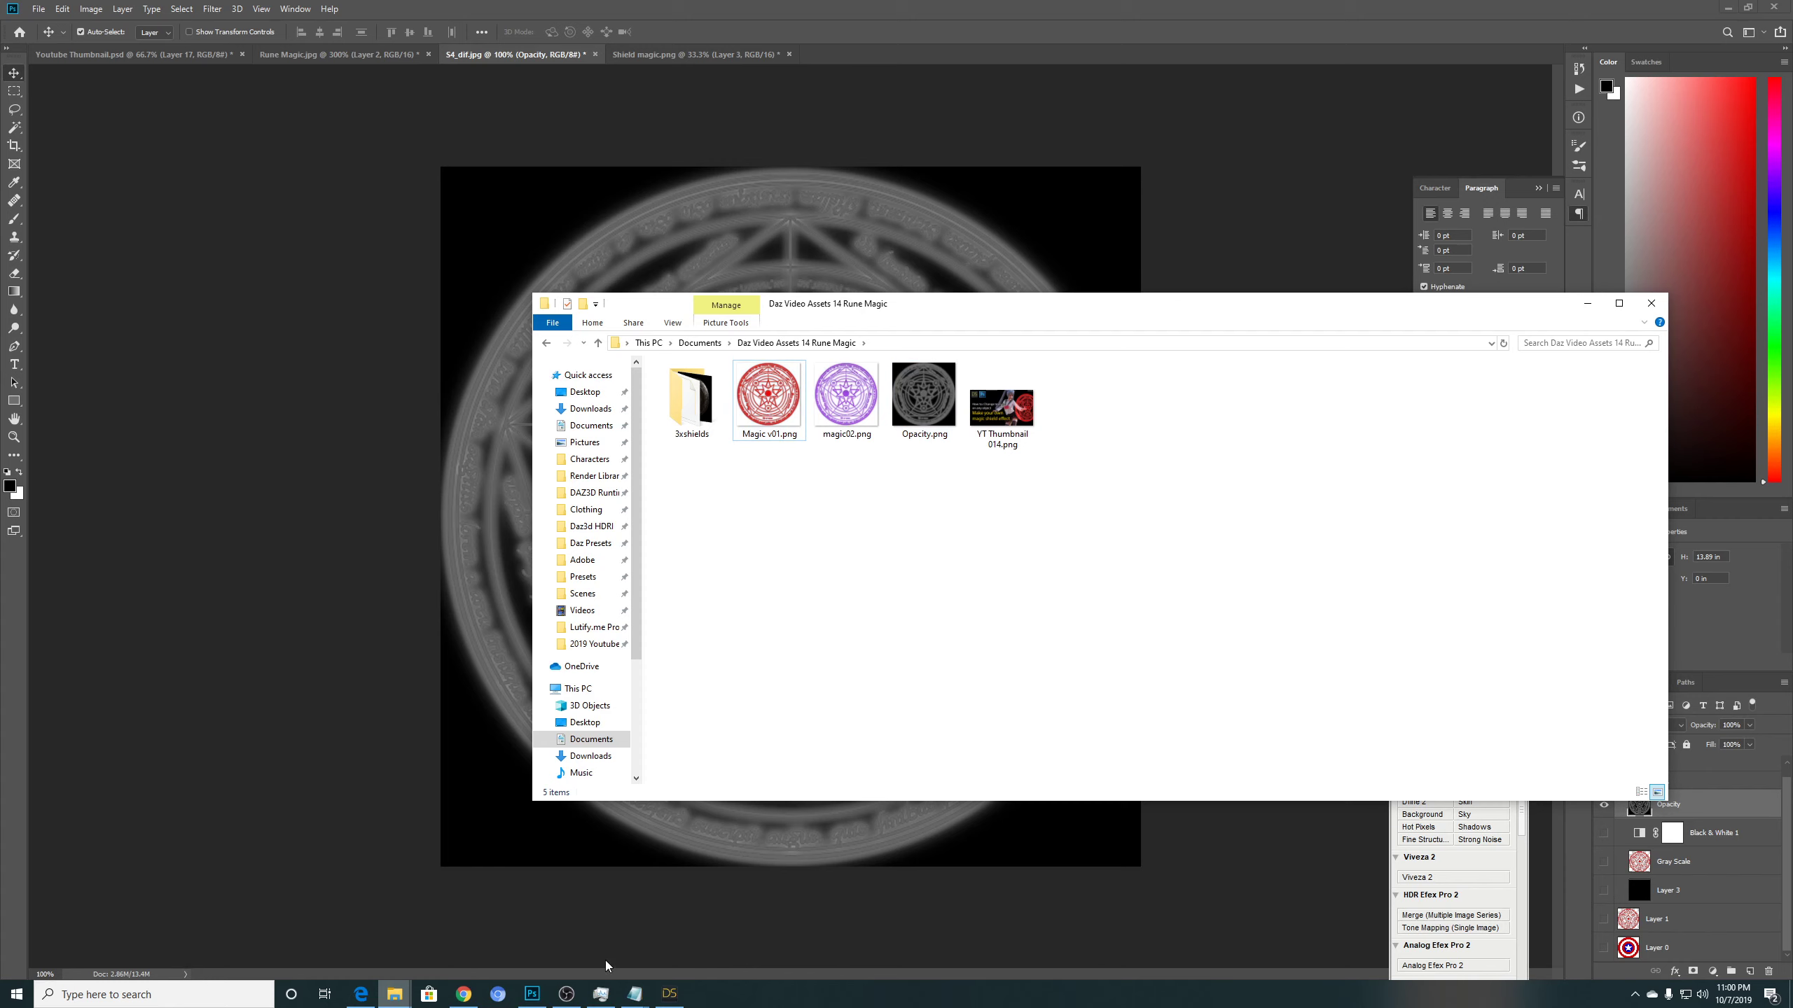
mouse_move(668, 994)
click(452, 925)
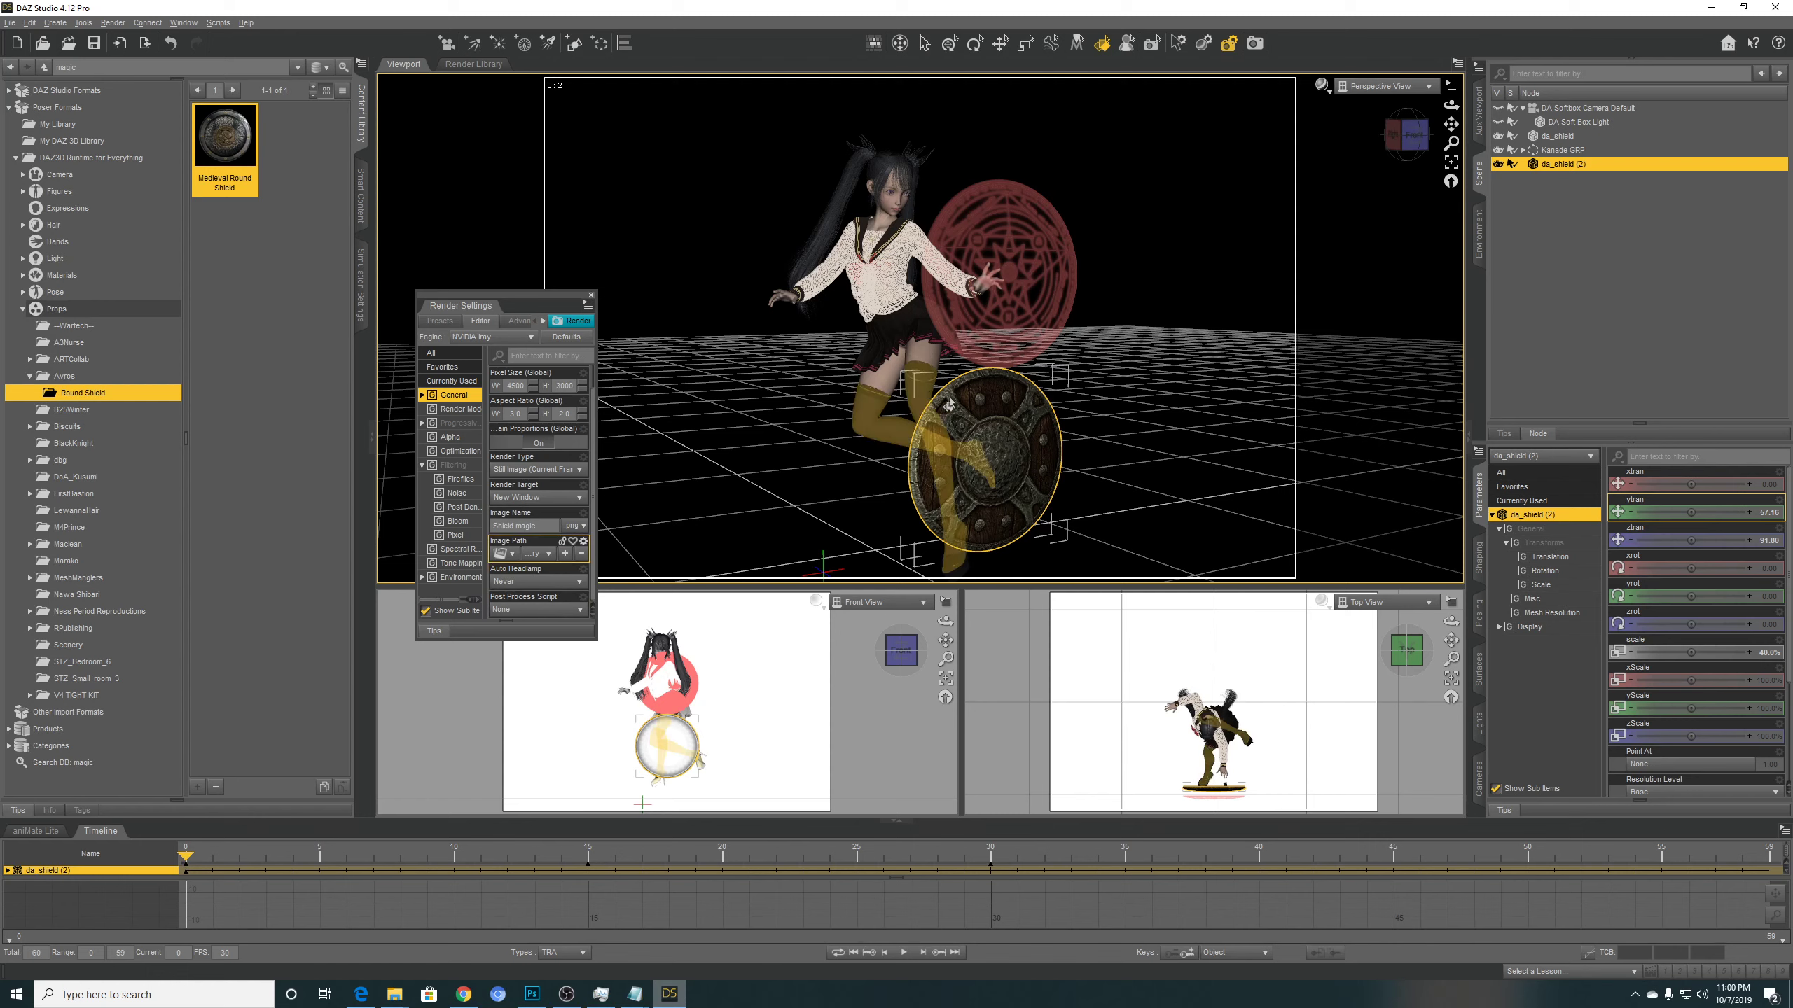
Select the da_shield (2) prop, move the camera up close, and switch to the Surface Selection tool.
click(1051, 481)
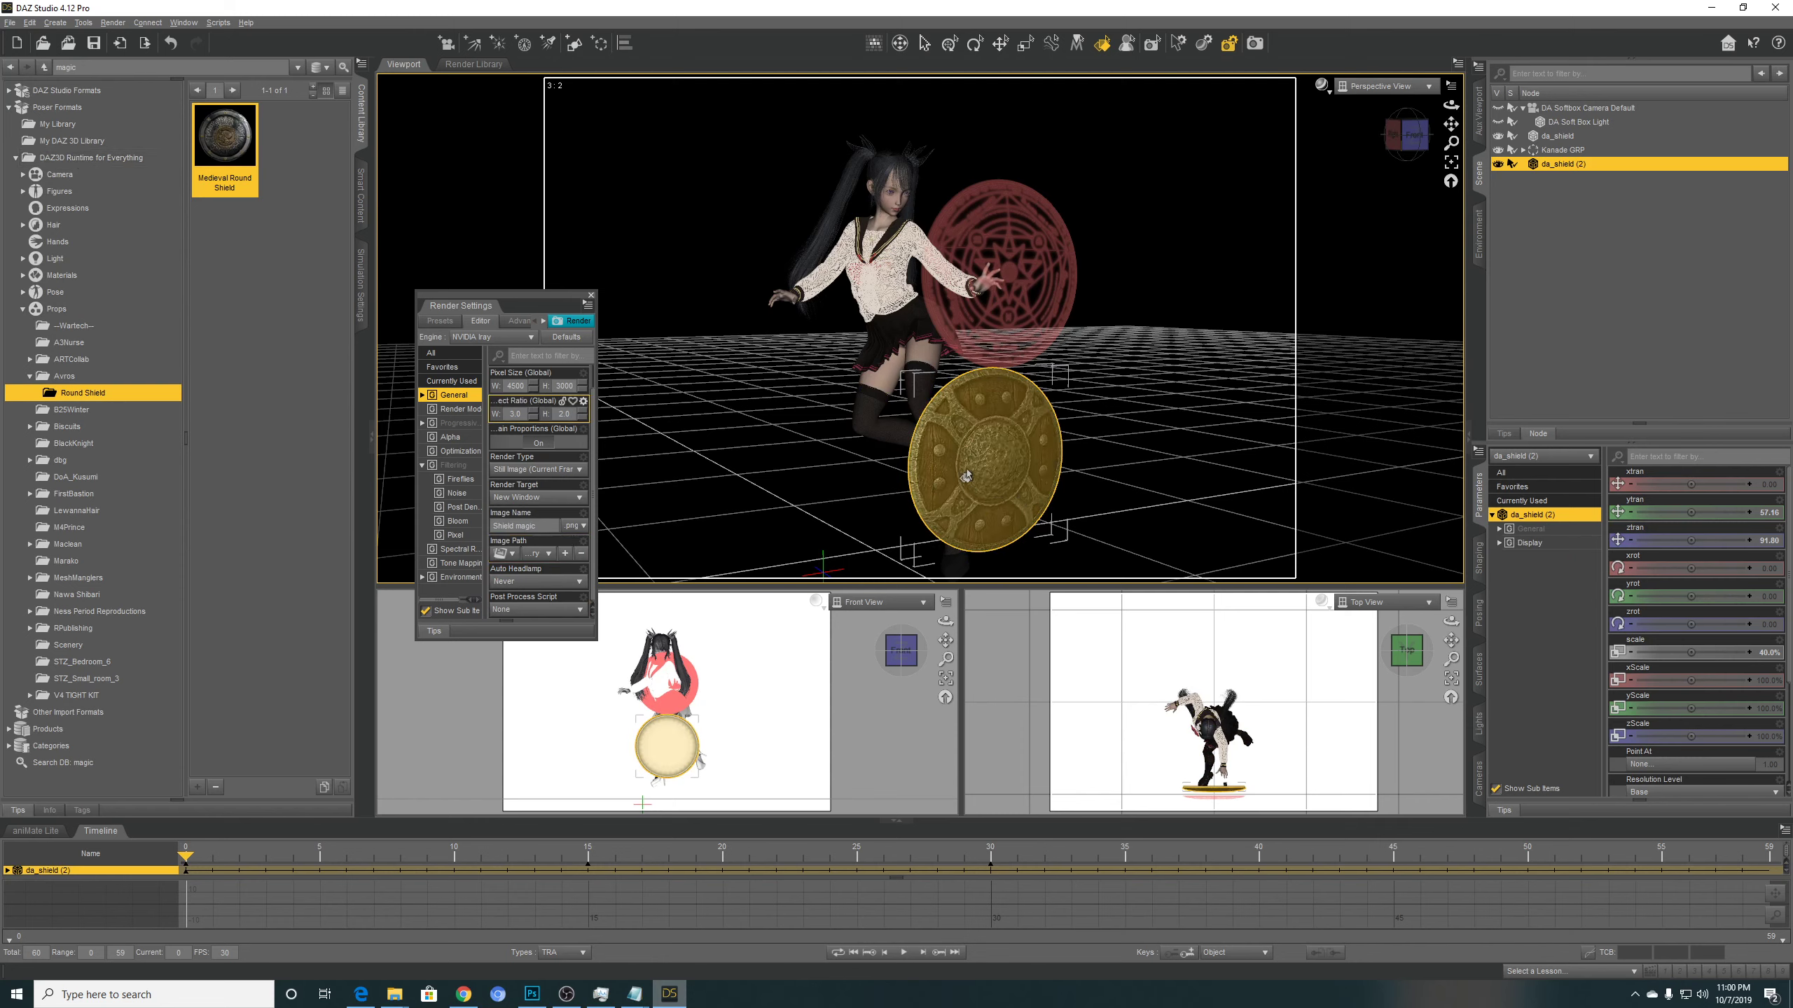
drag(1451, 105, 1234, 280)
drag(1451, 124, 1493, 445)
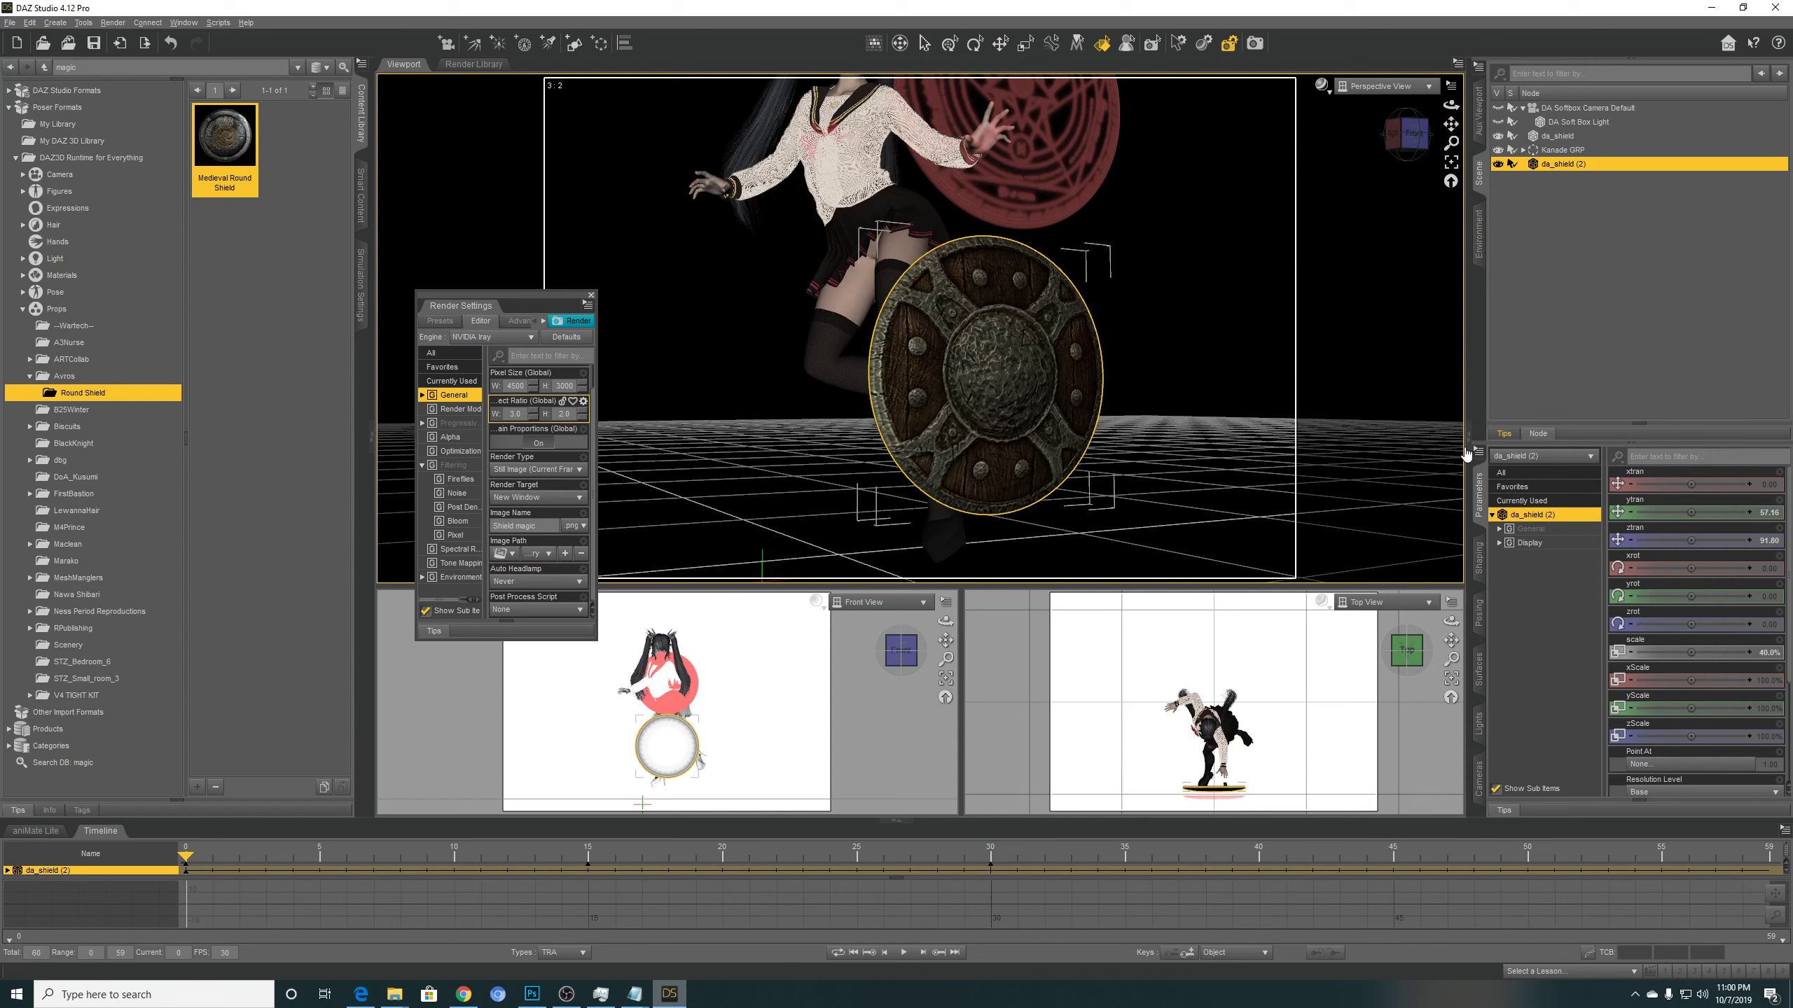
click(1100, 47)
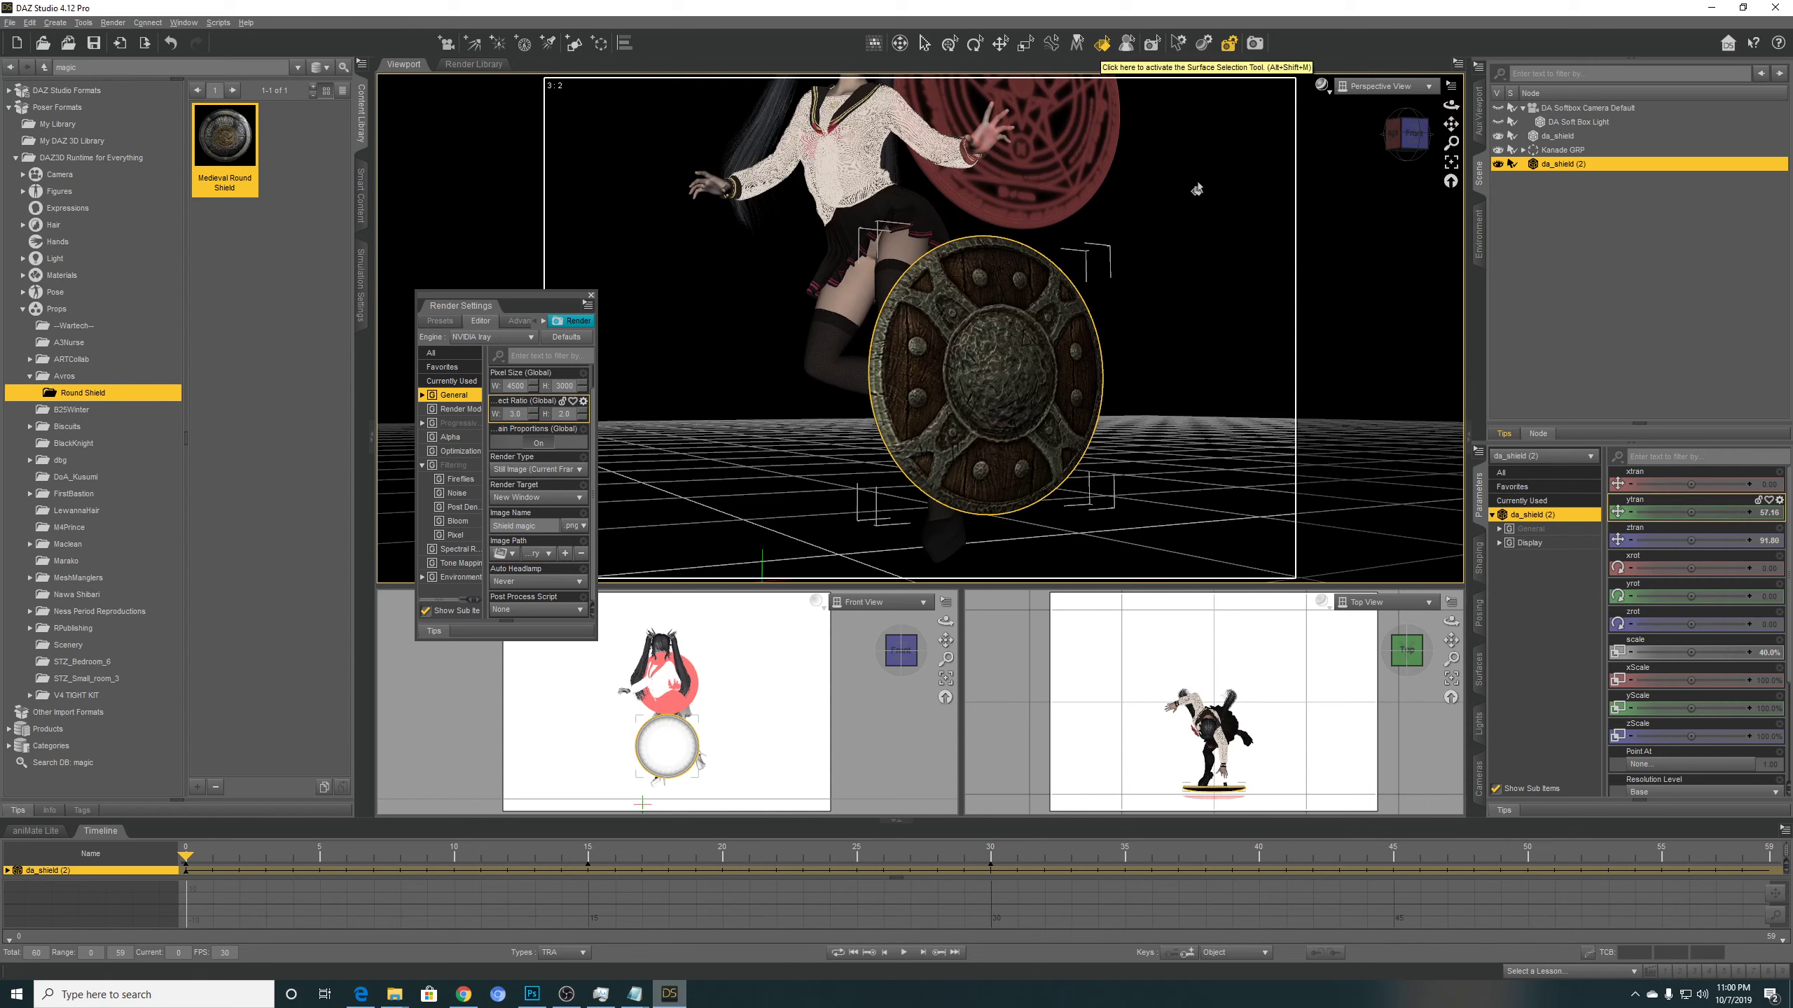
Select the back, outer, straps and studs surfaces and set their Opacity Strength to 0%.
click(1481, 684)
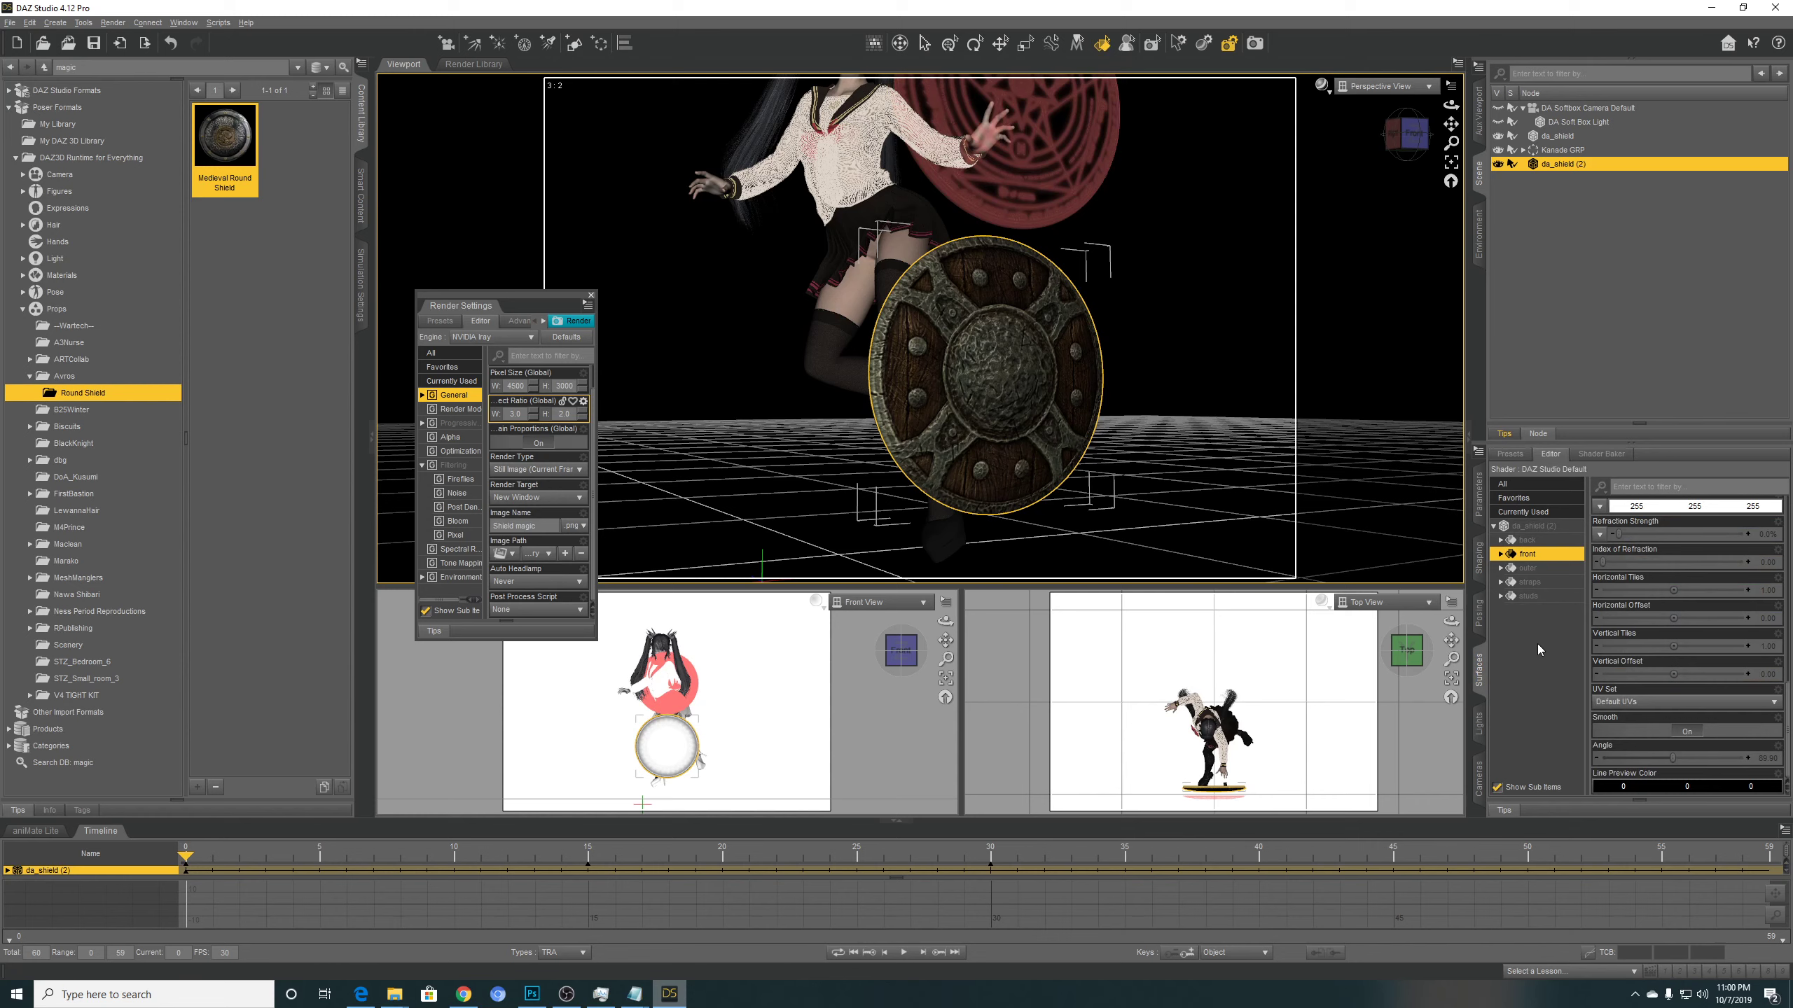
drag(1532, 640, 1532, 540)
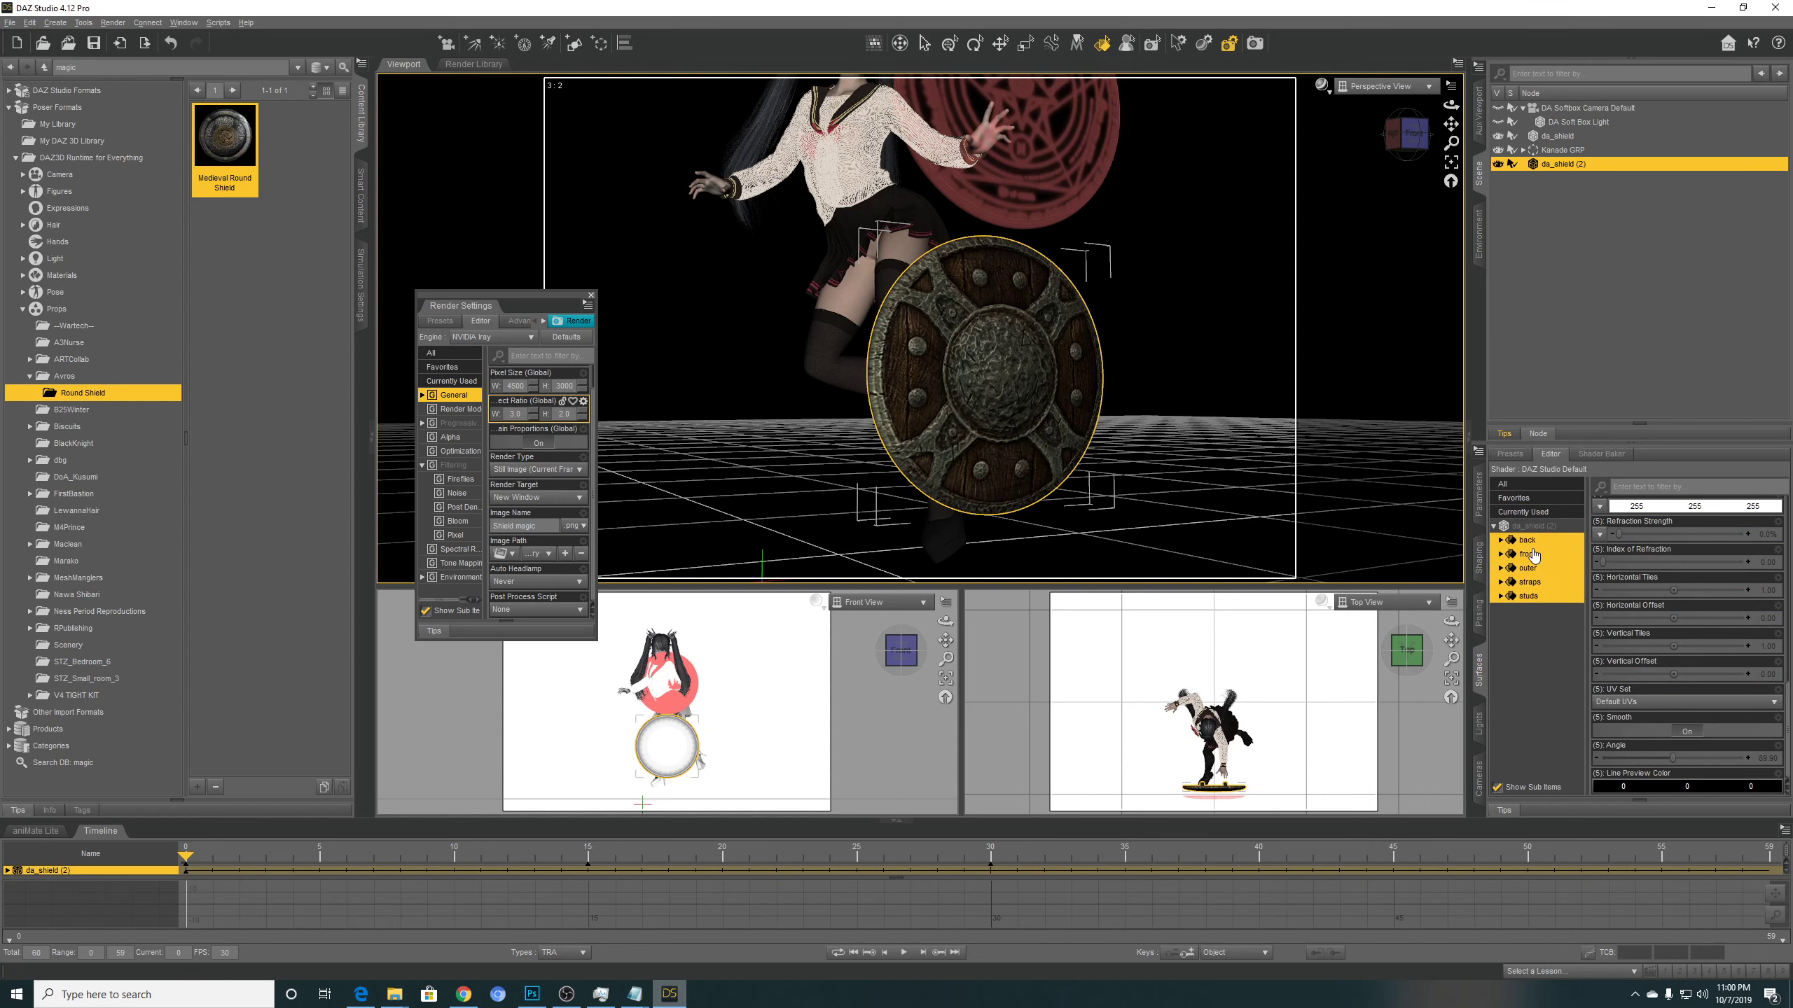
ctrl+click(1533, 555)
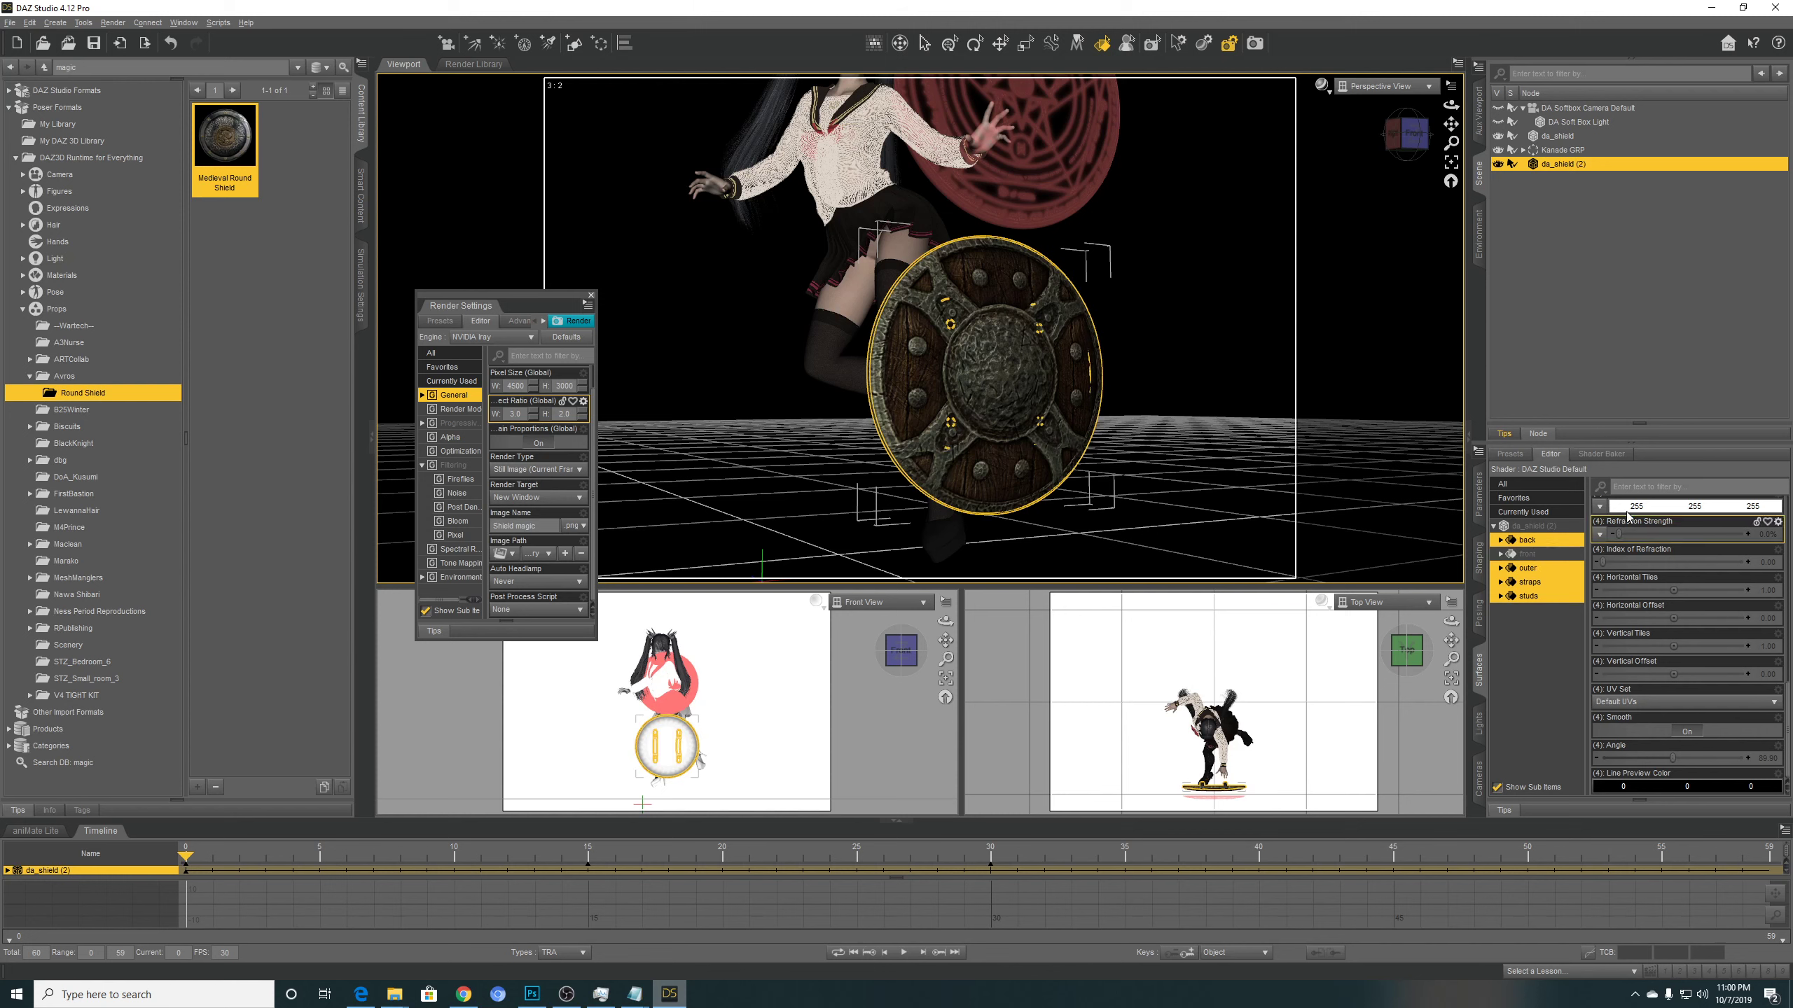
click(1643, 485)
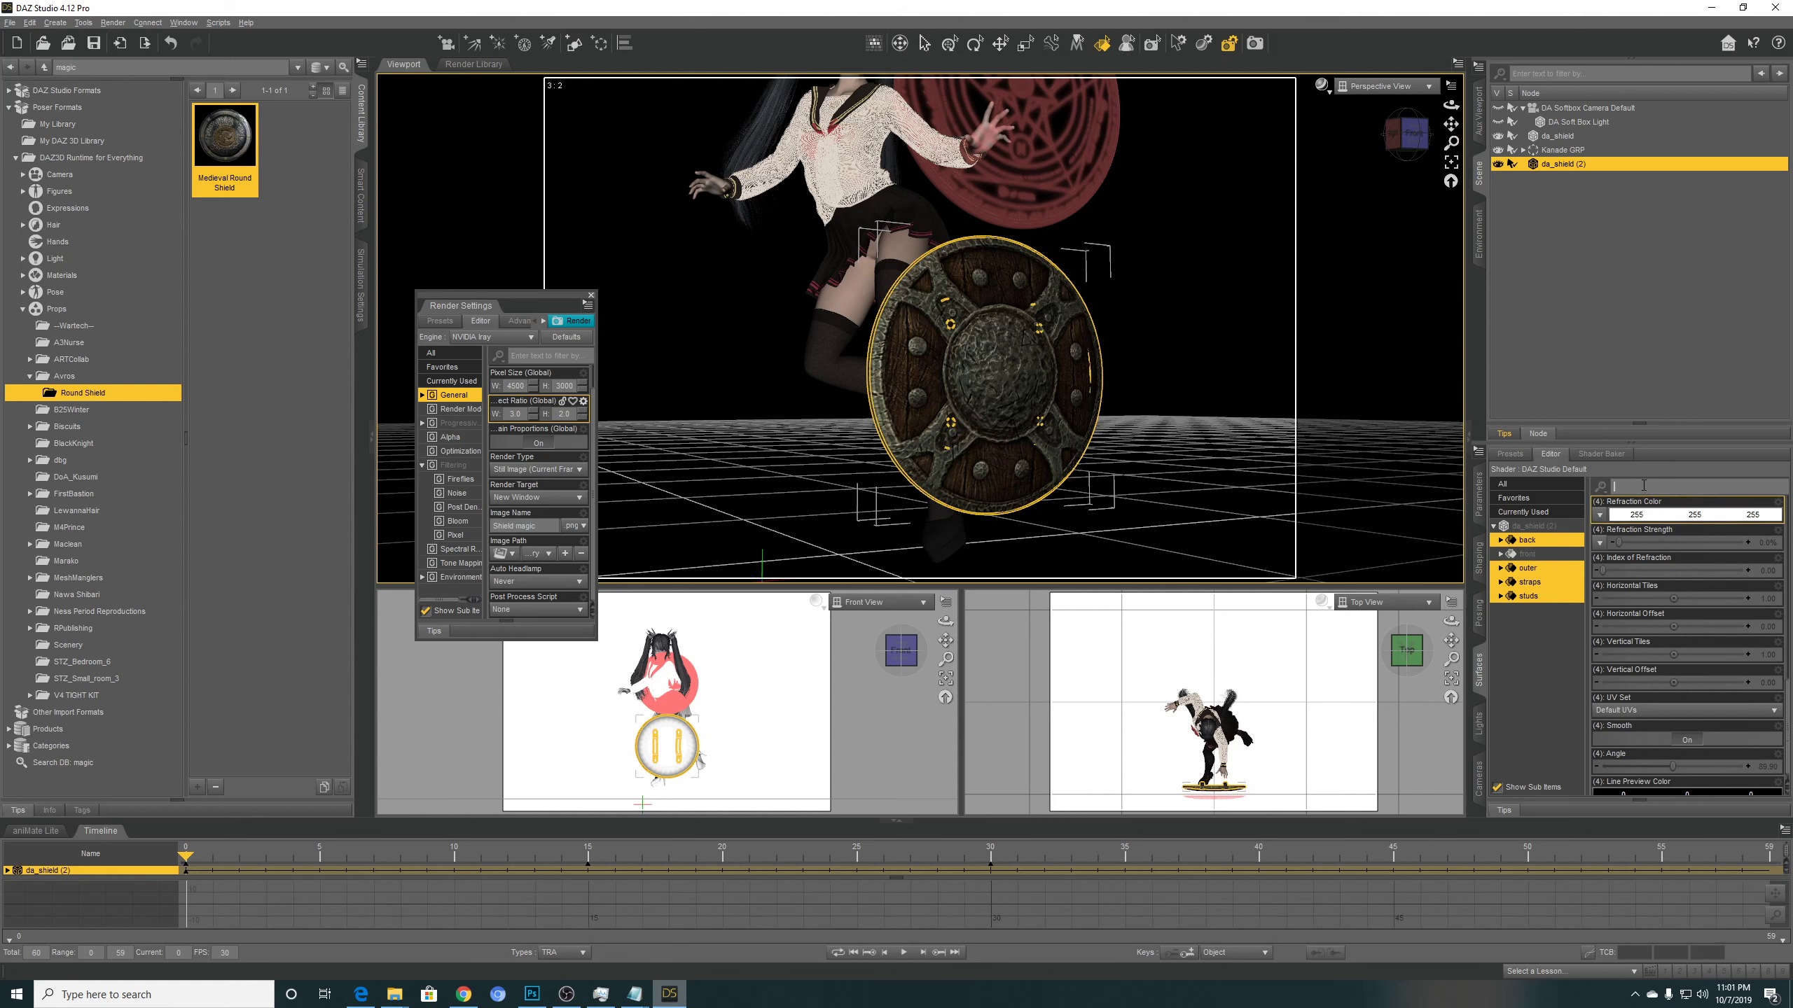
text(op)
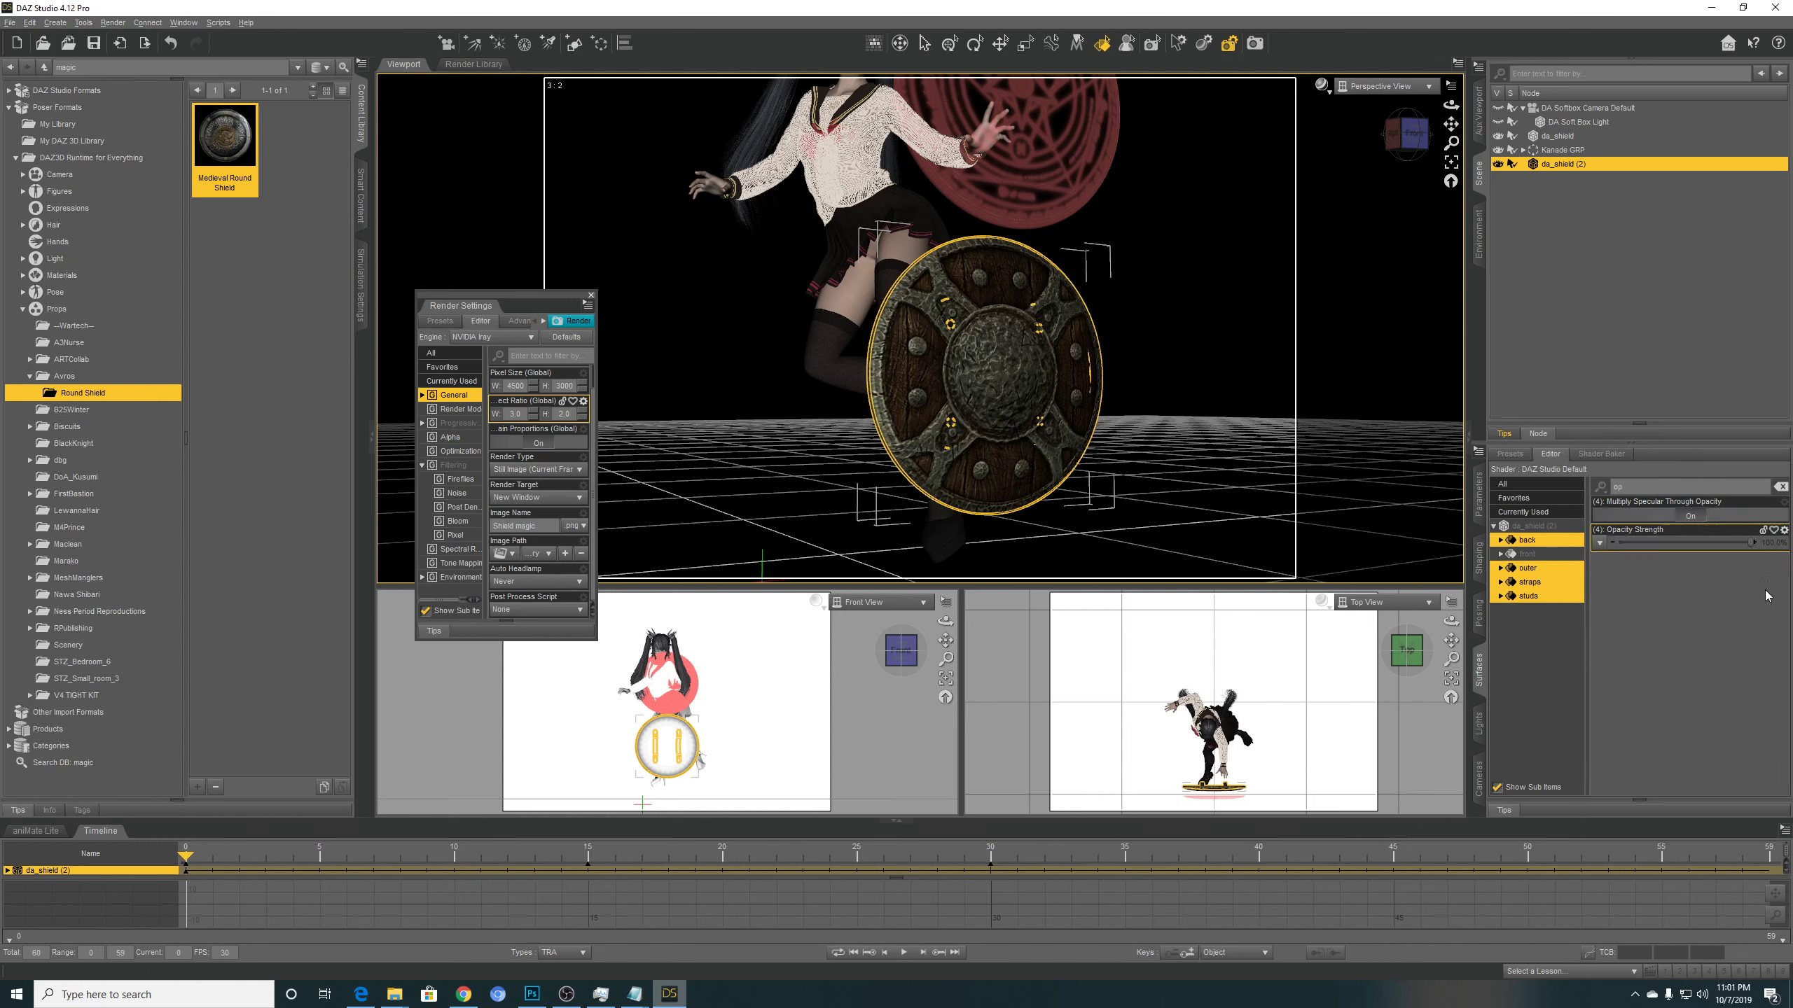
click(1698, 542)
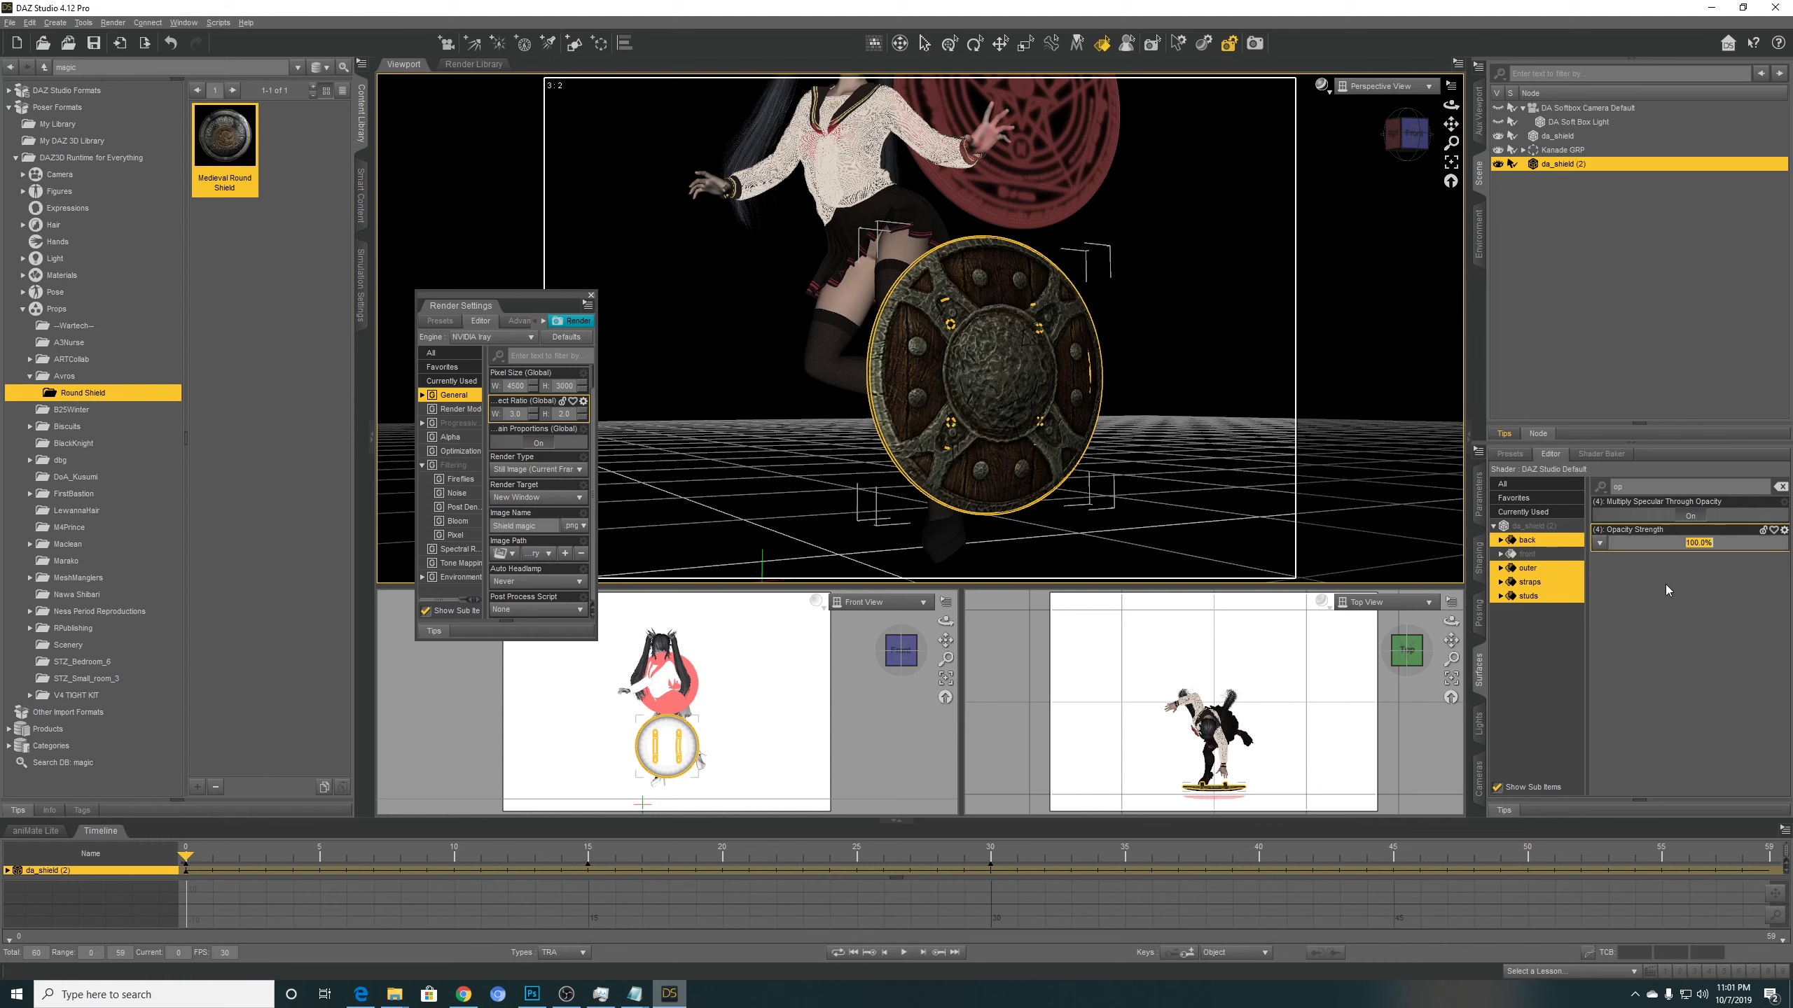
key(Return)
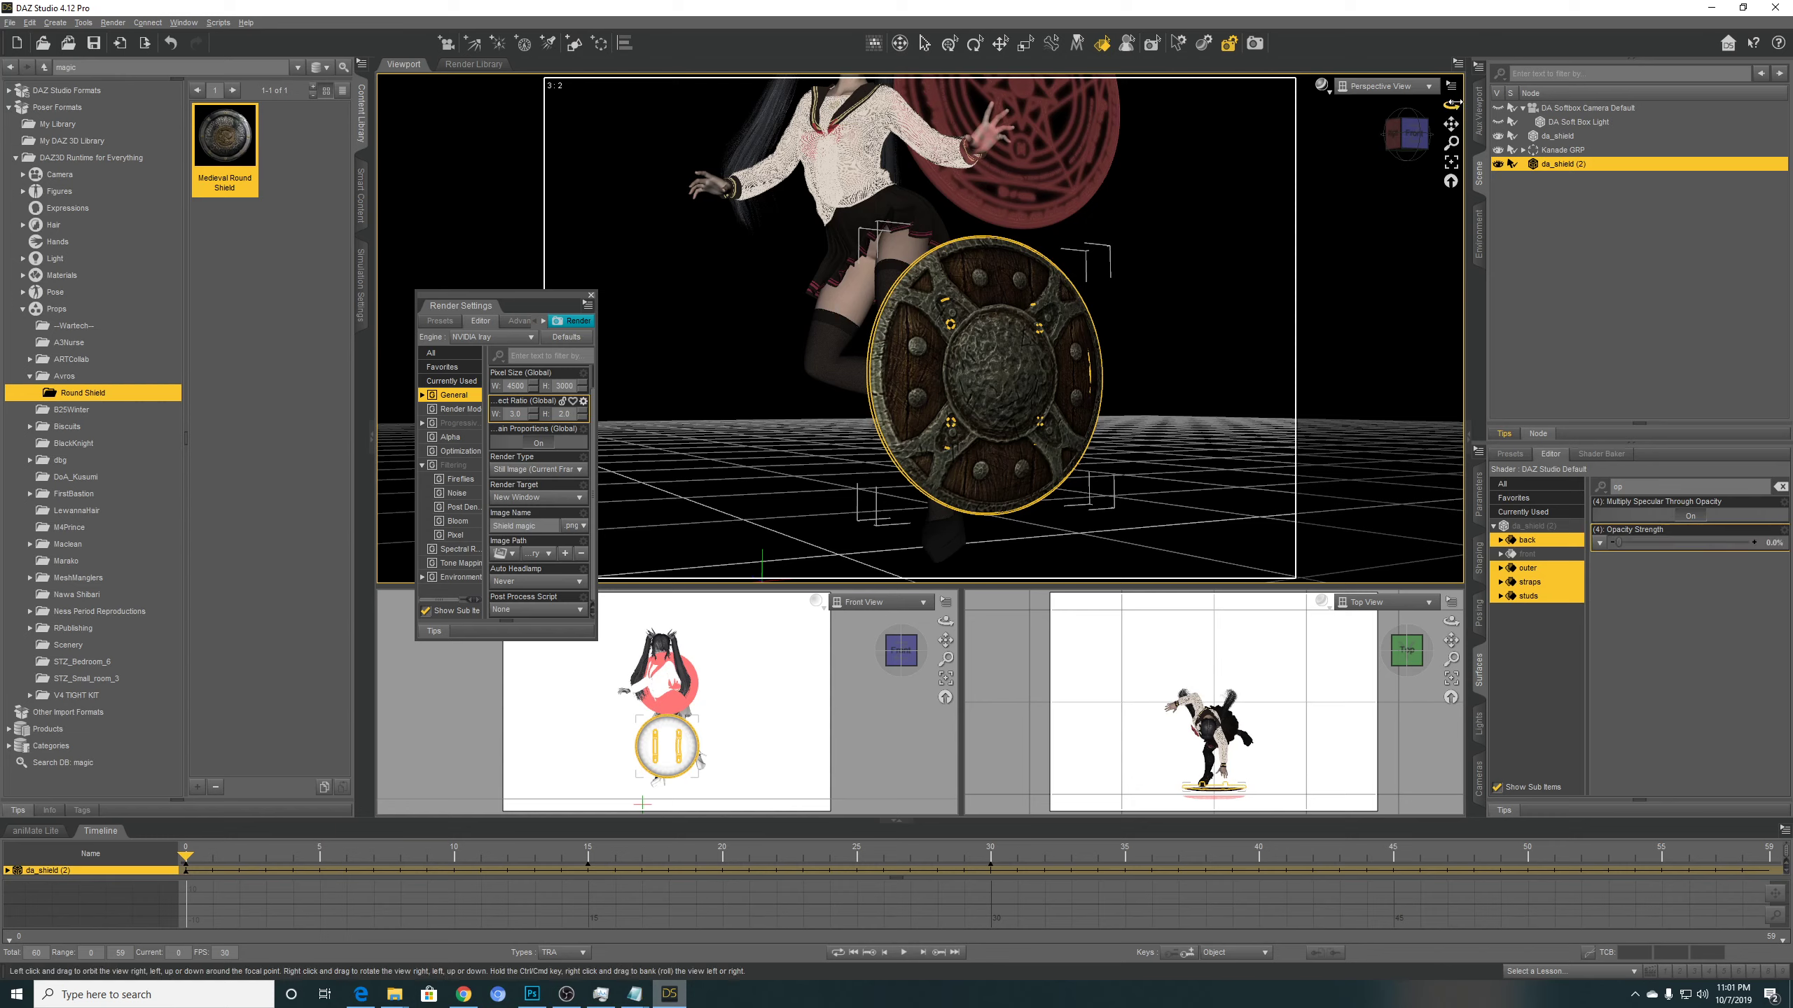
Check side-on, toggling Opacity Strength to 100% and back to 0%, then select only the front surface.
drag(1450, 104, 970, 340)
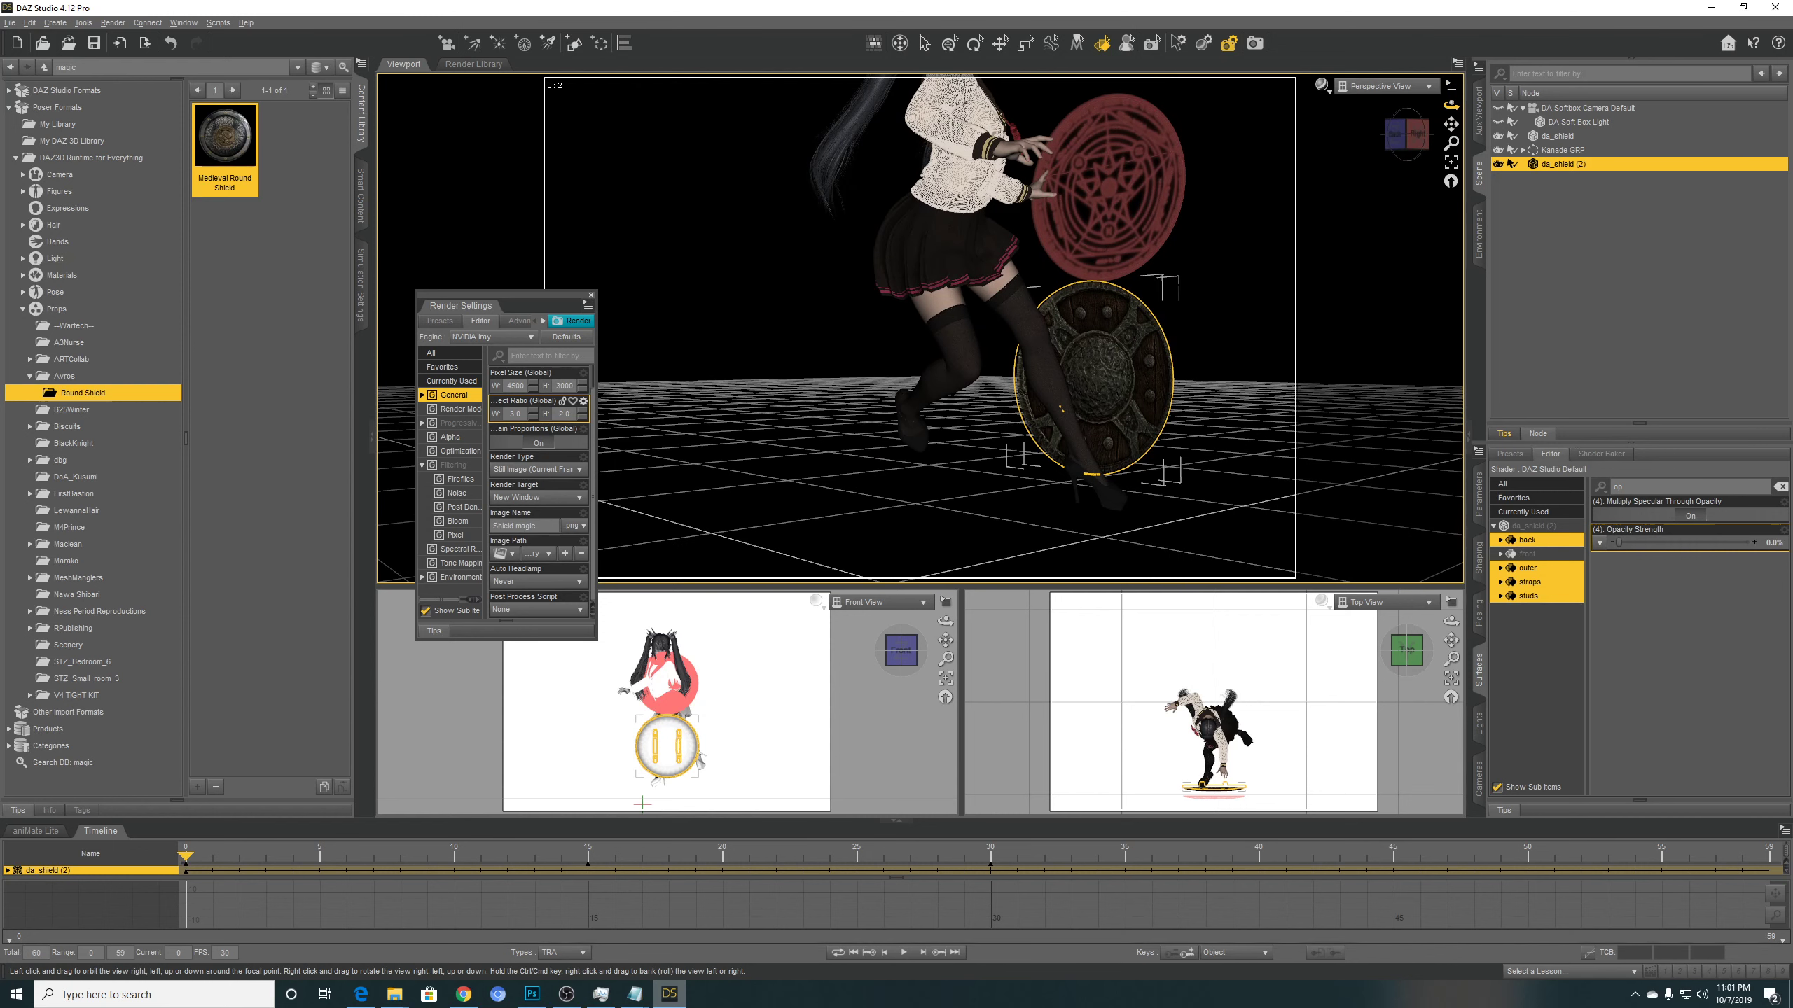
click(1770, 542)
text(100)
key(Return)
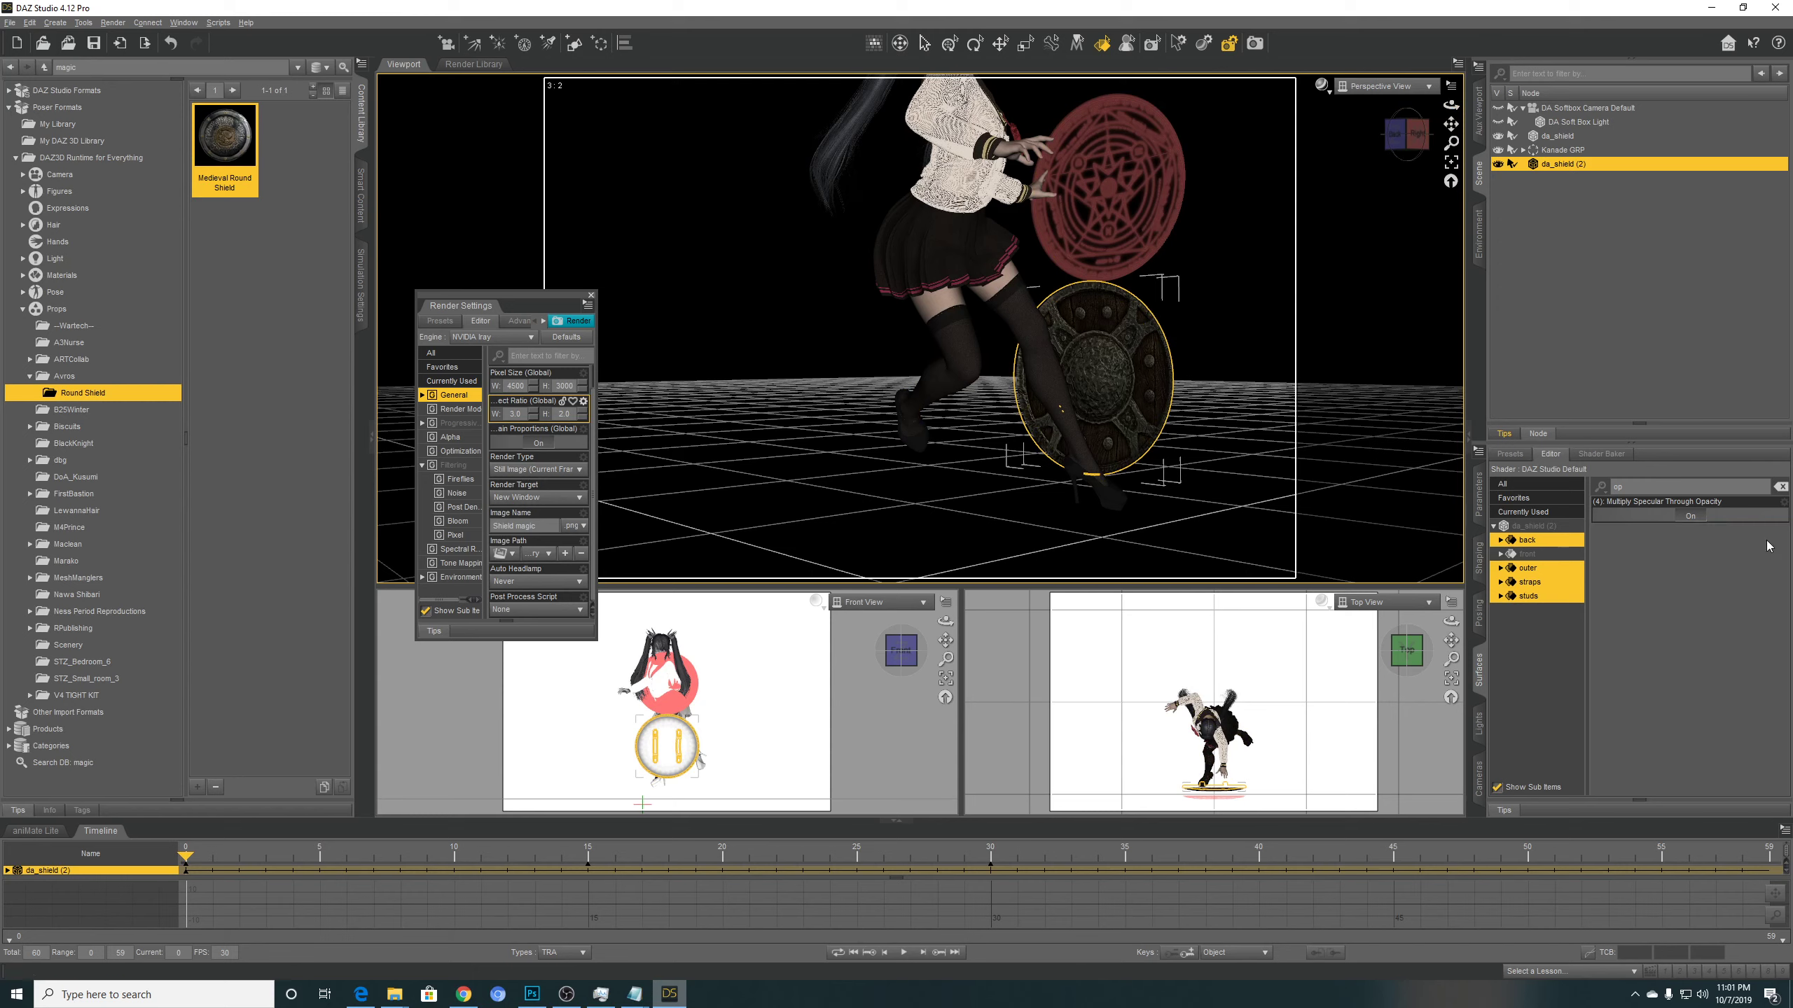
scroll(1235, 389, up, 4)
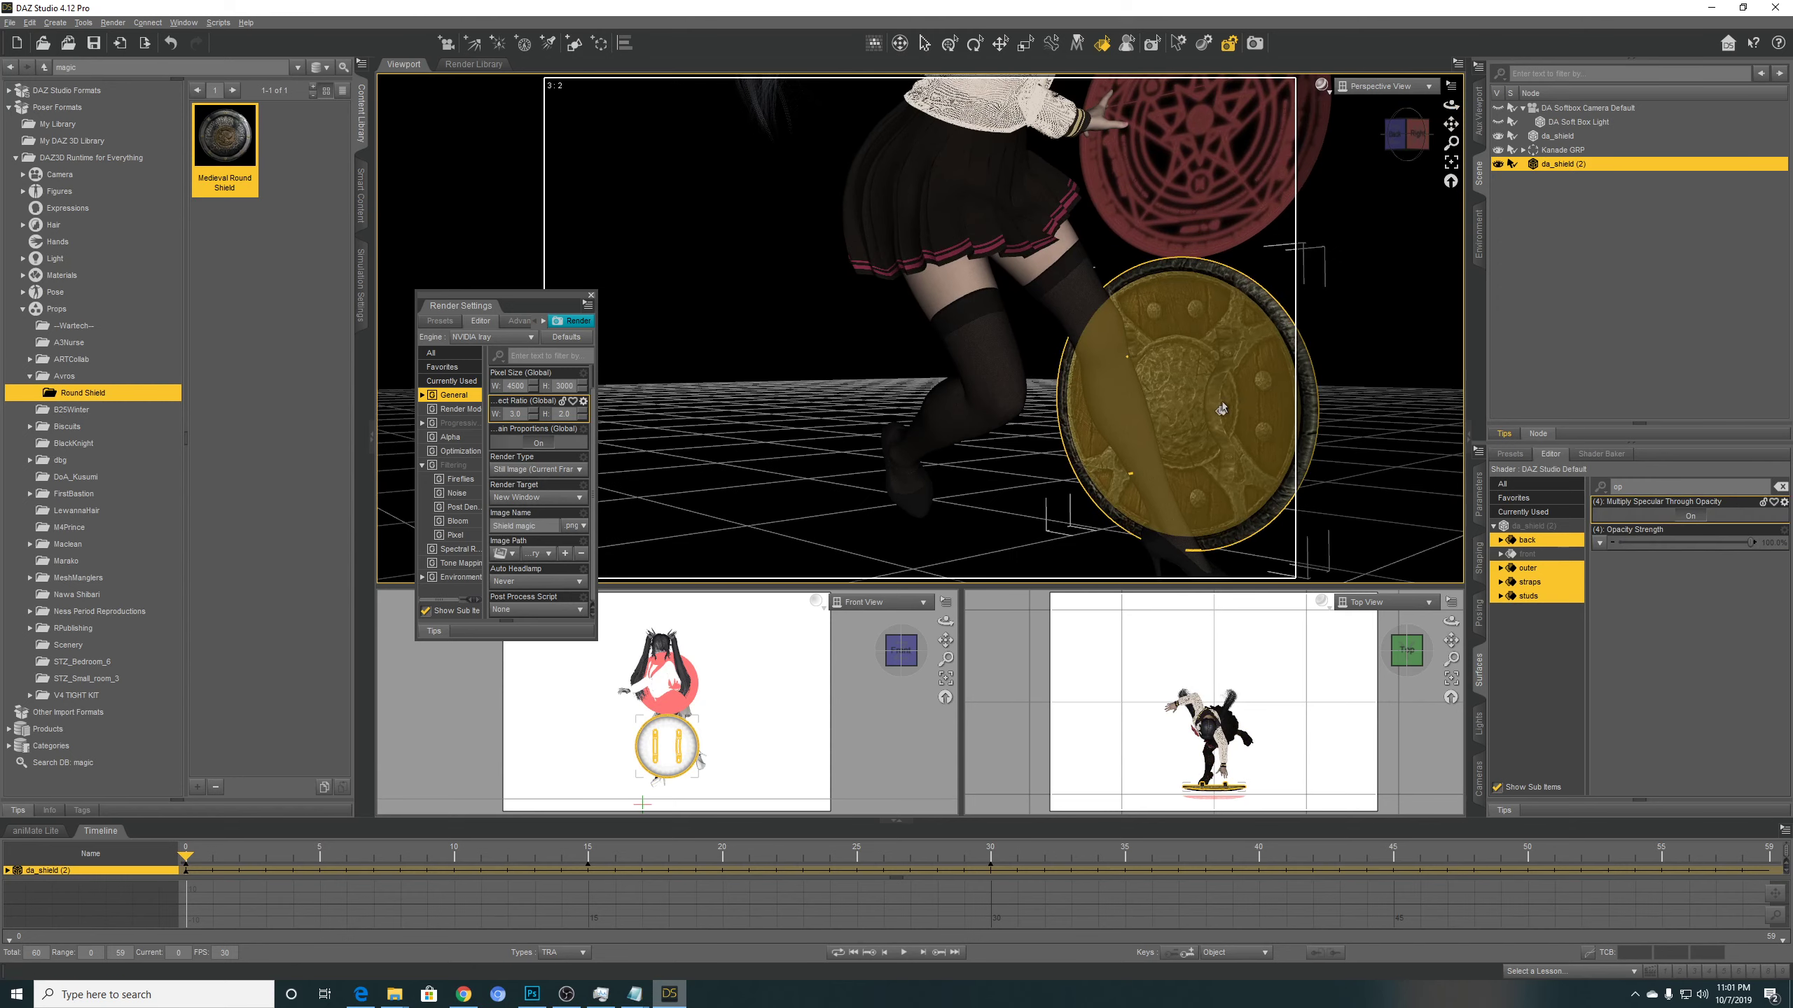
click(1772, 543)
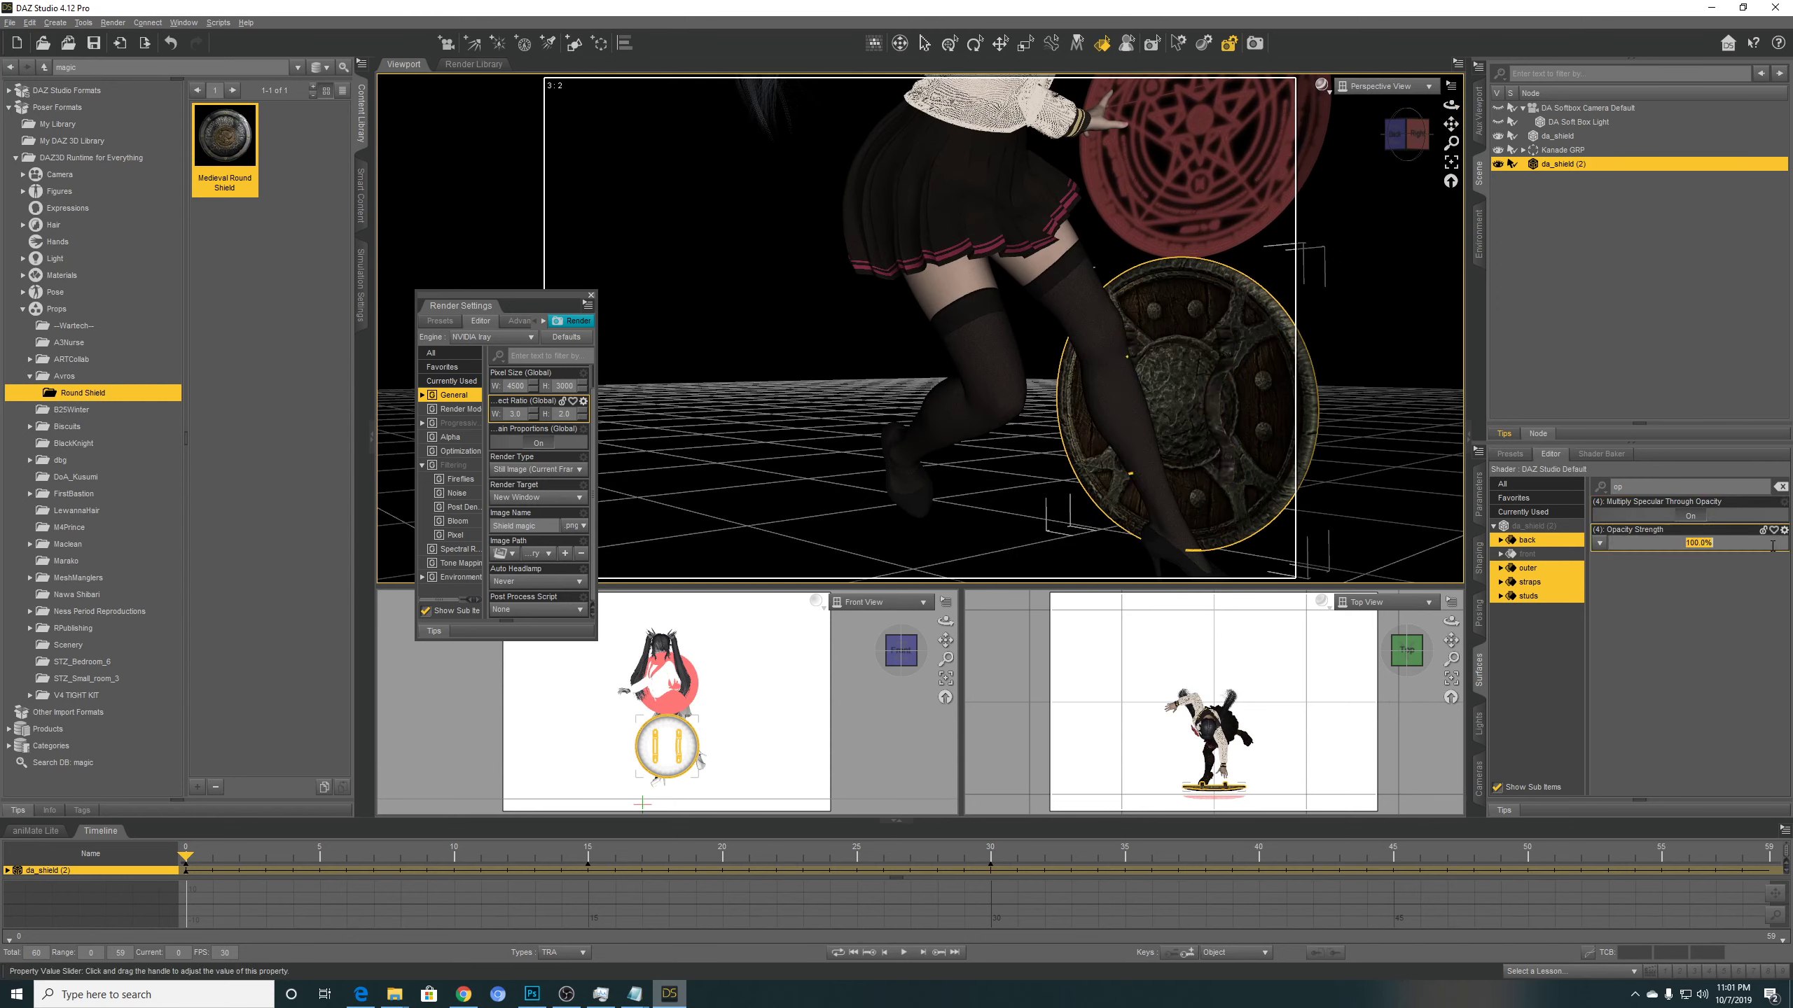
text(0)
key(Return)
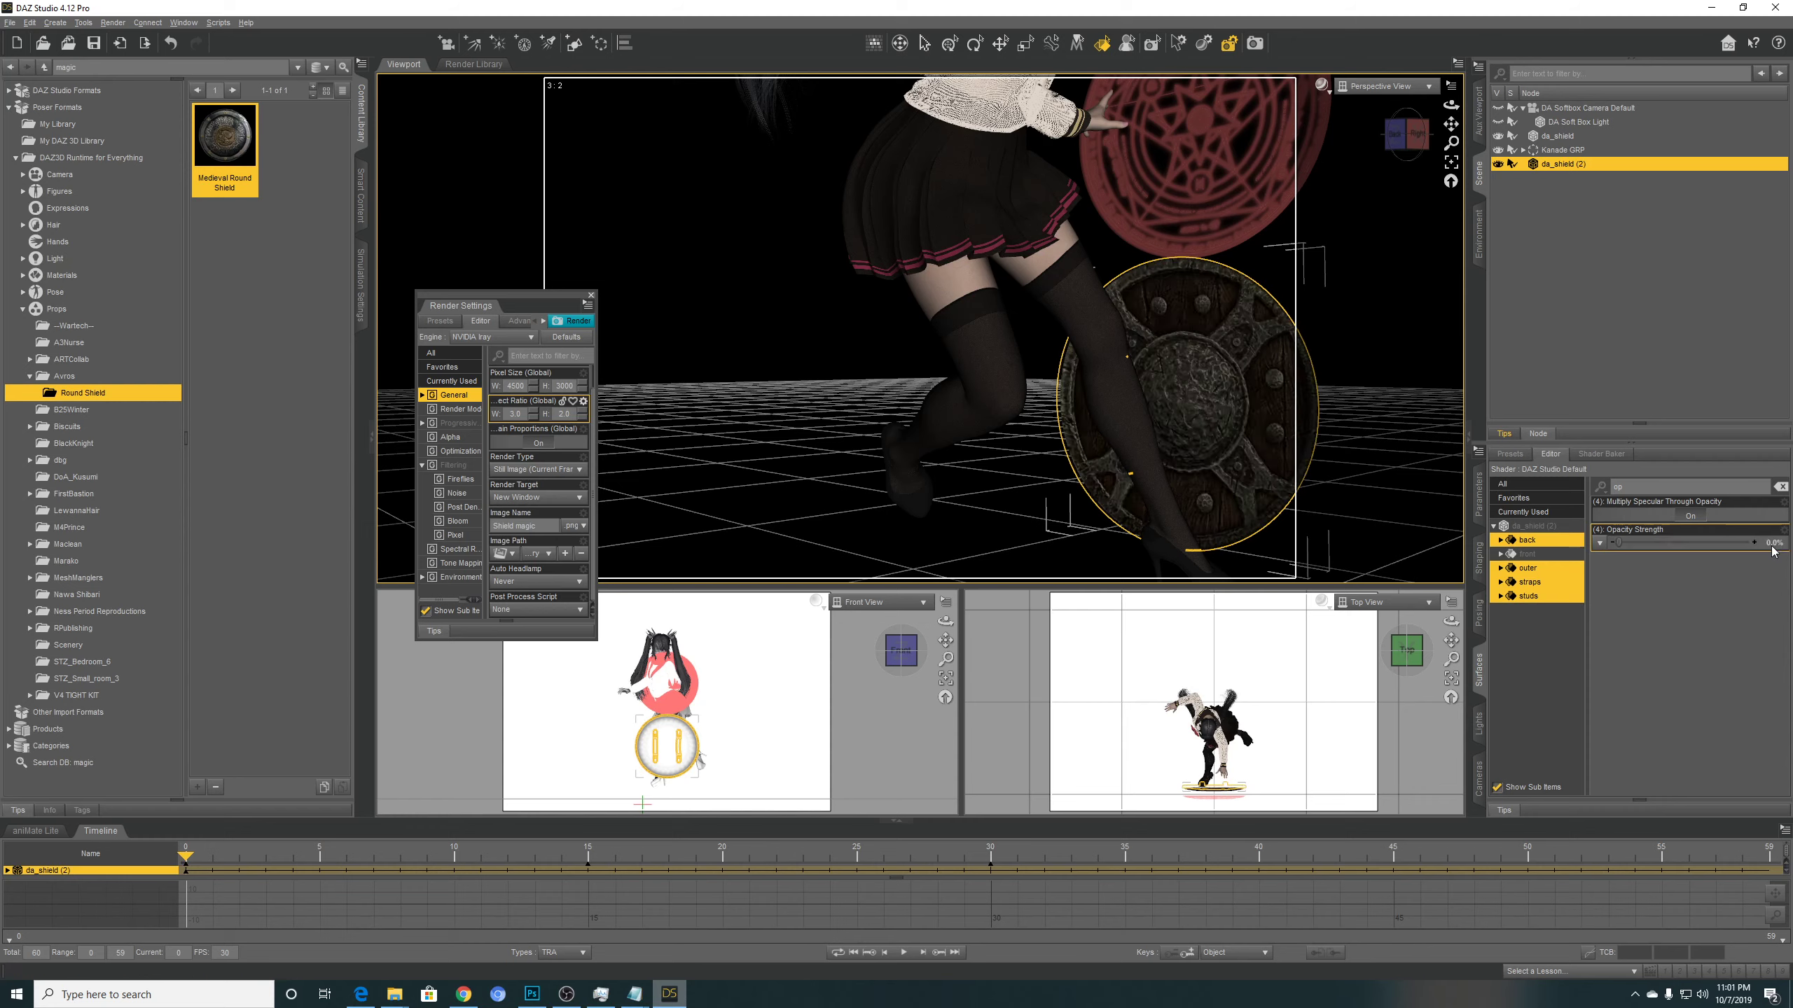
click(1540, 555)
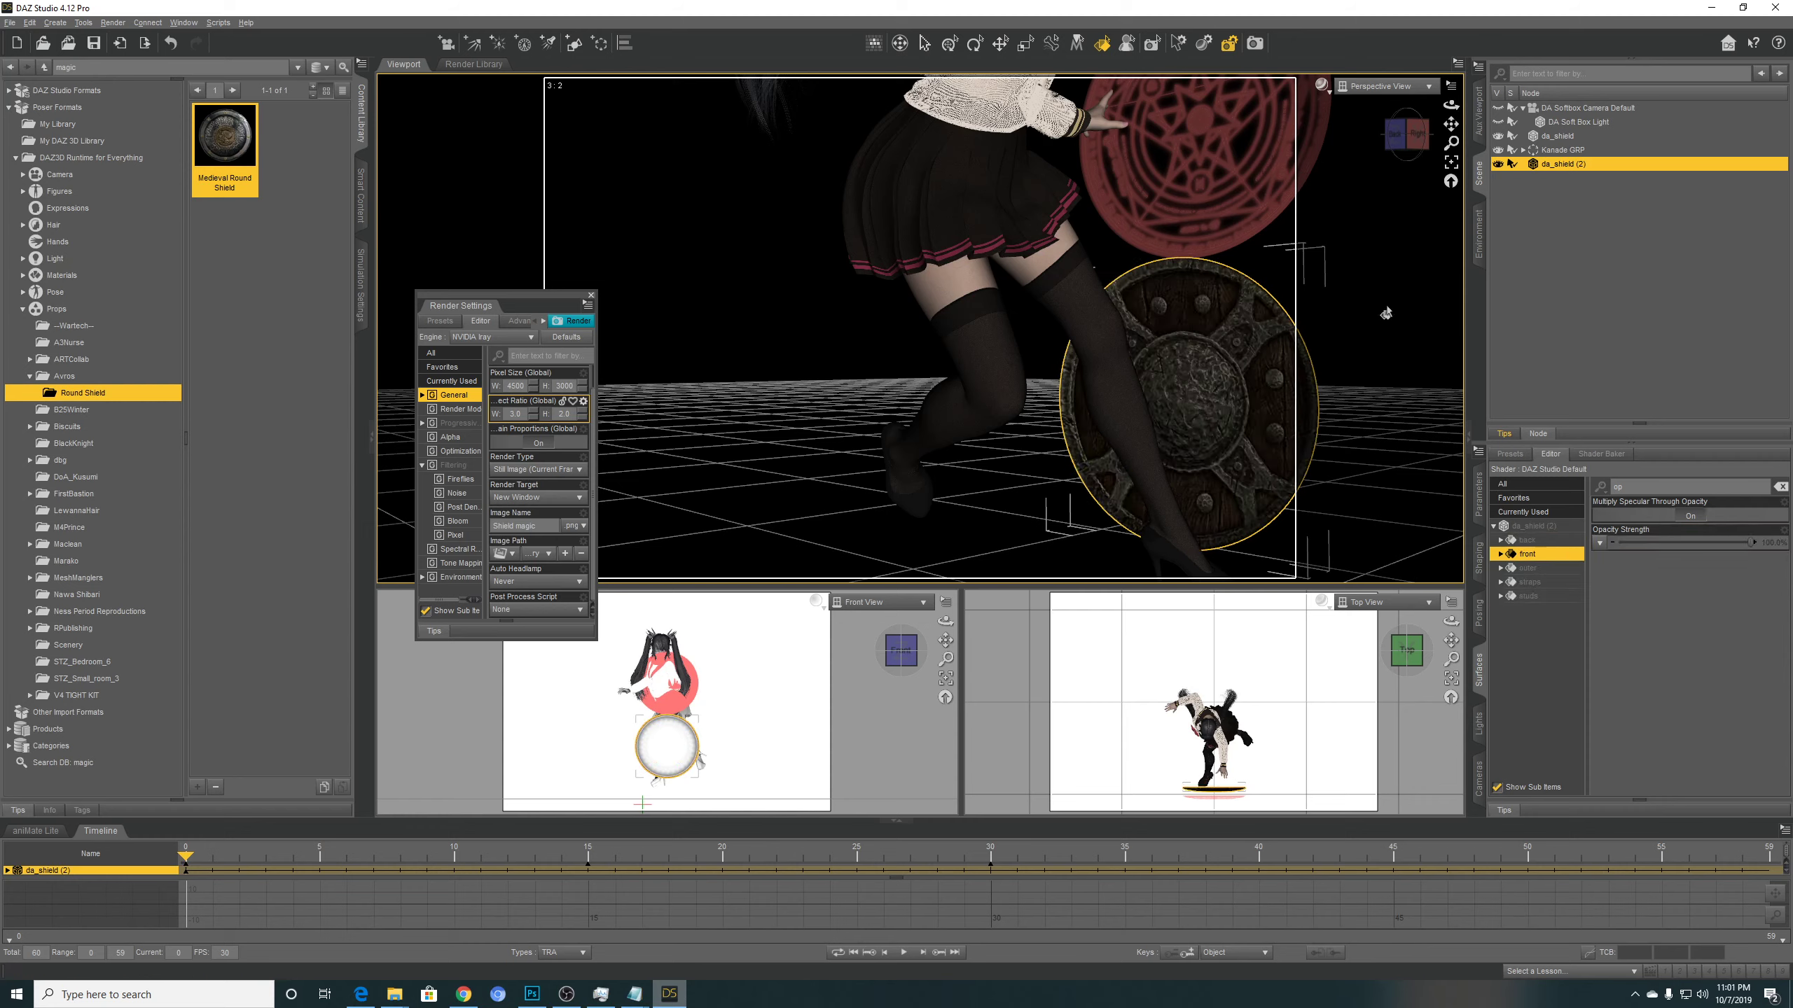
drag(1449, 105, 1426, 145)
Face the shield front-on, search the content library for 'emissive', and pick the Emissive shader preset.
click(1424, 145)
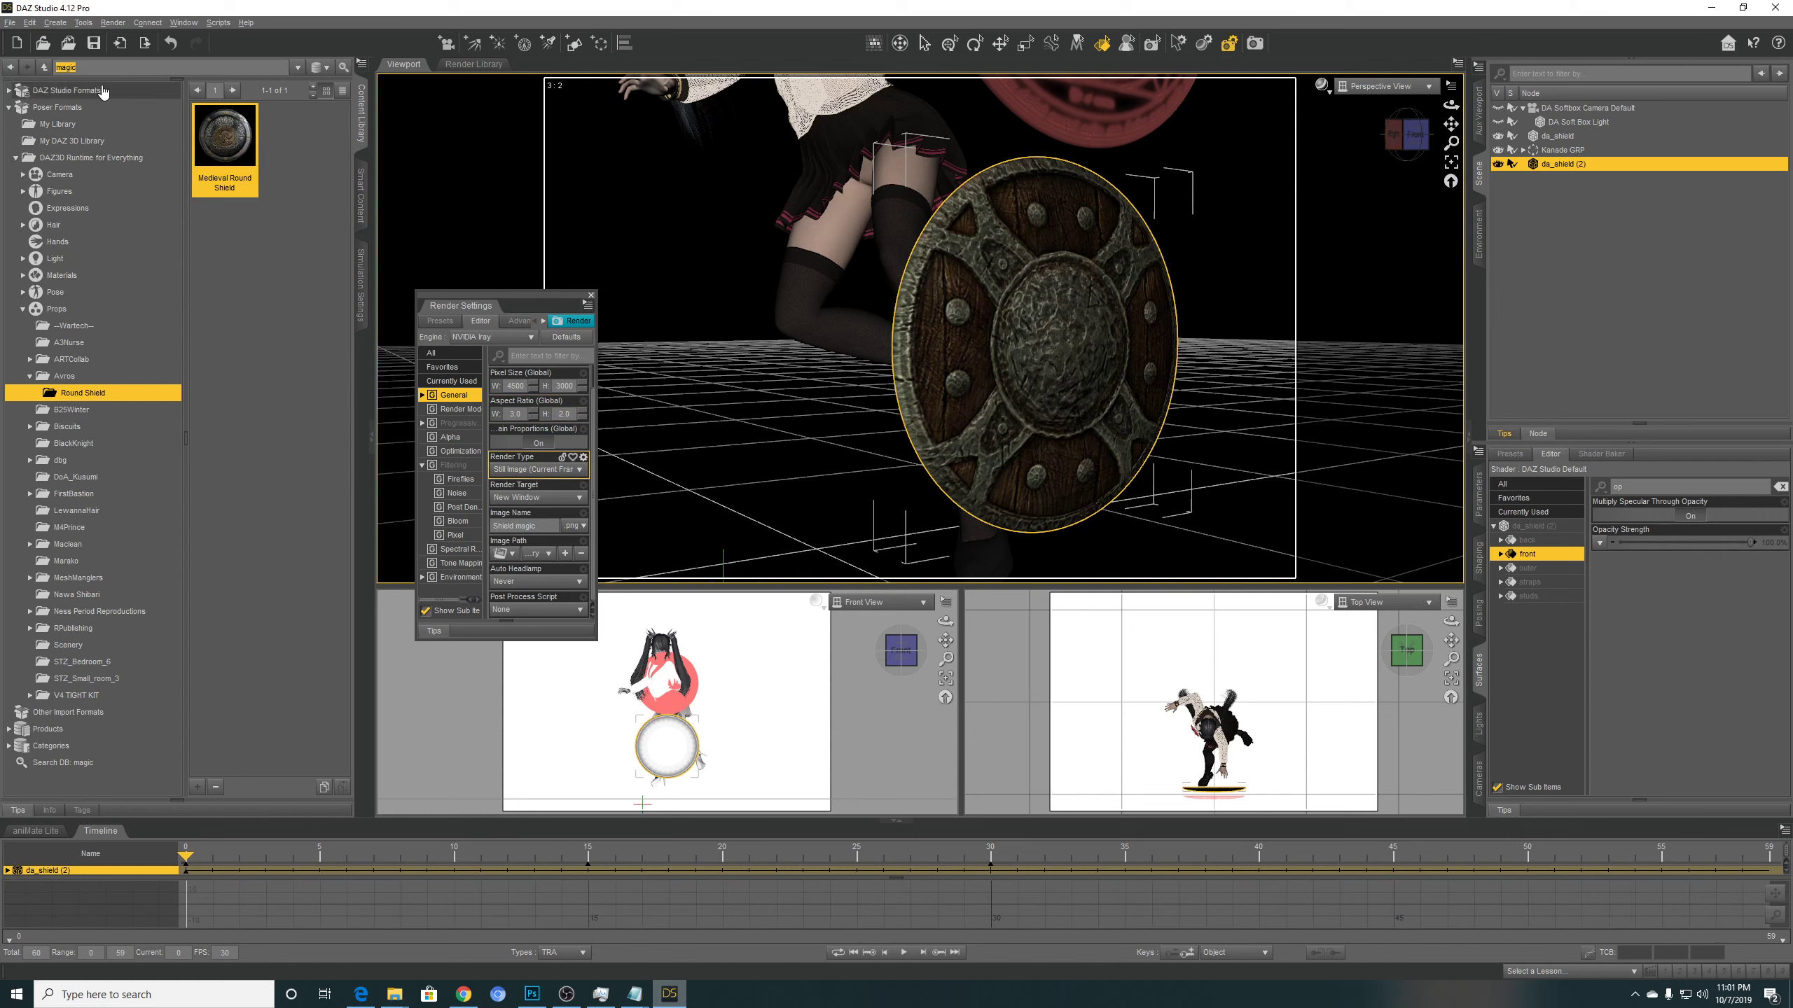
text(emiss)
text(ive)
key(Return)
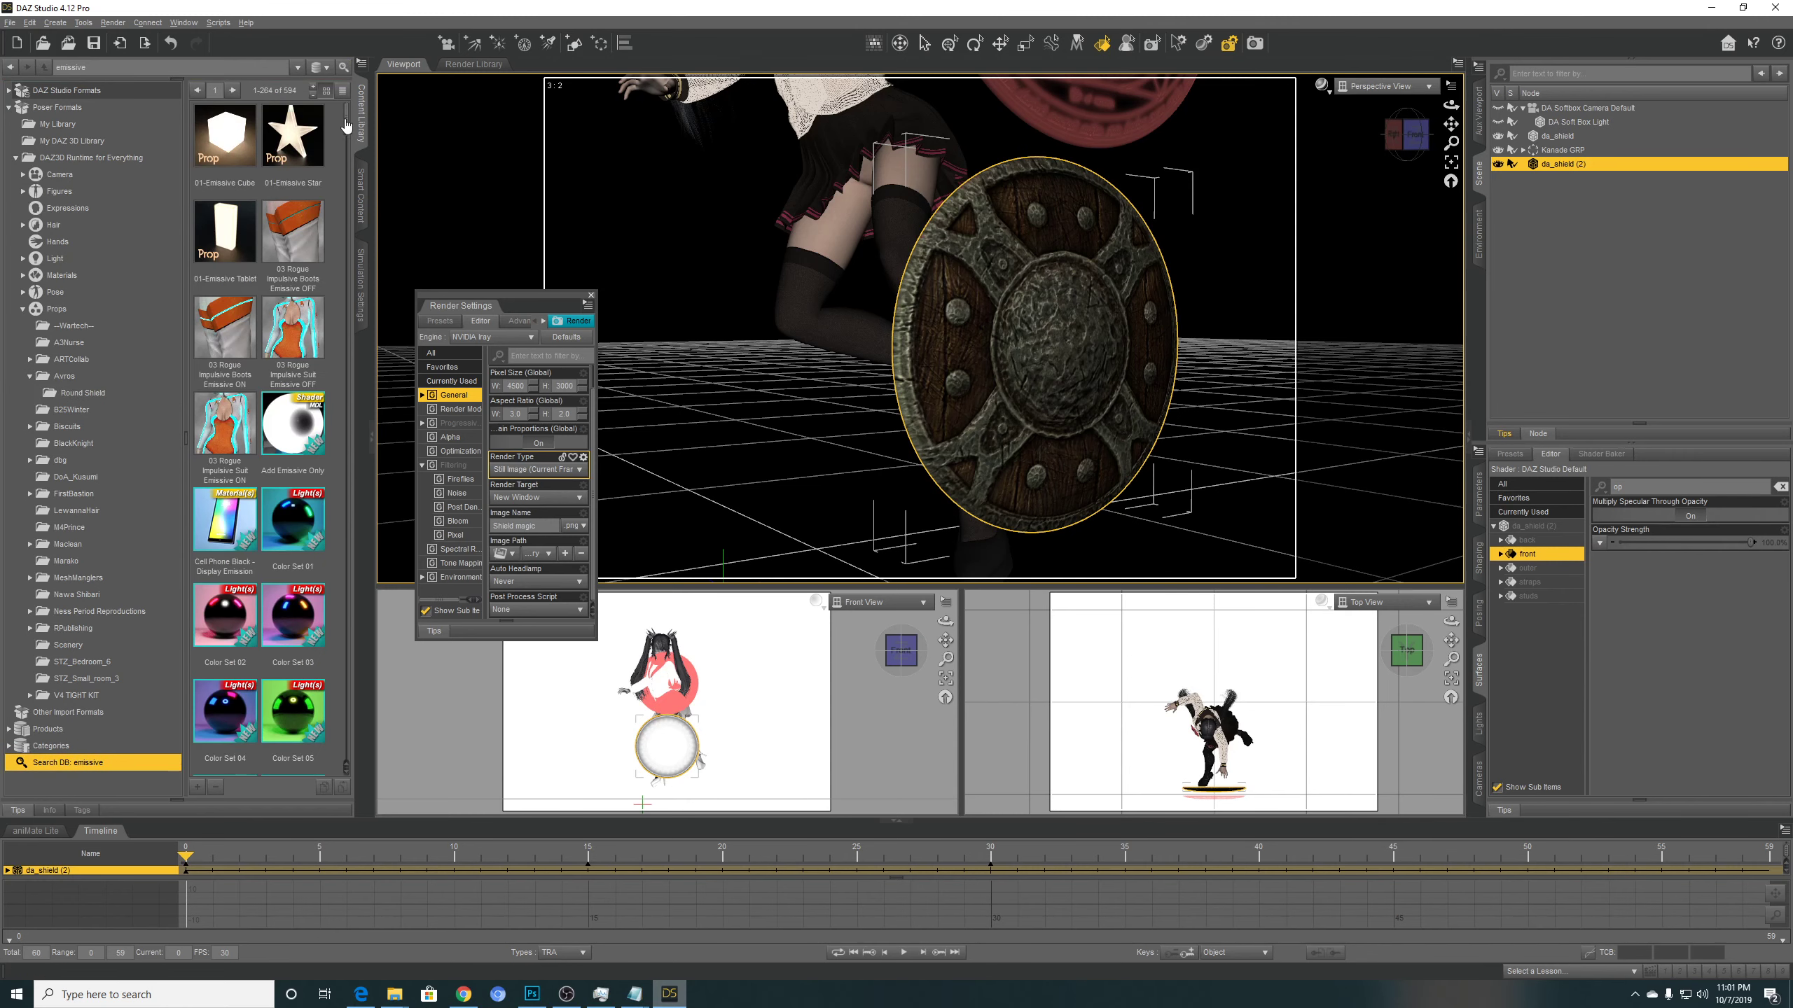
drag(345, 125, 346, 368)
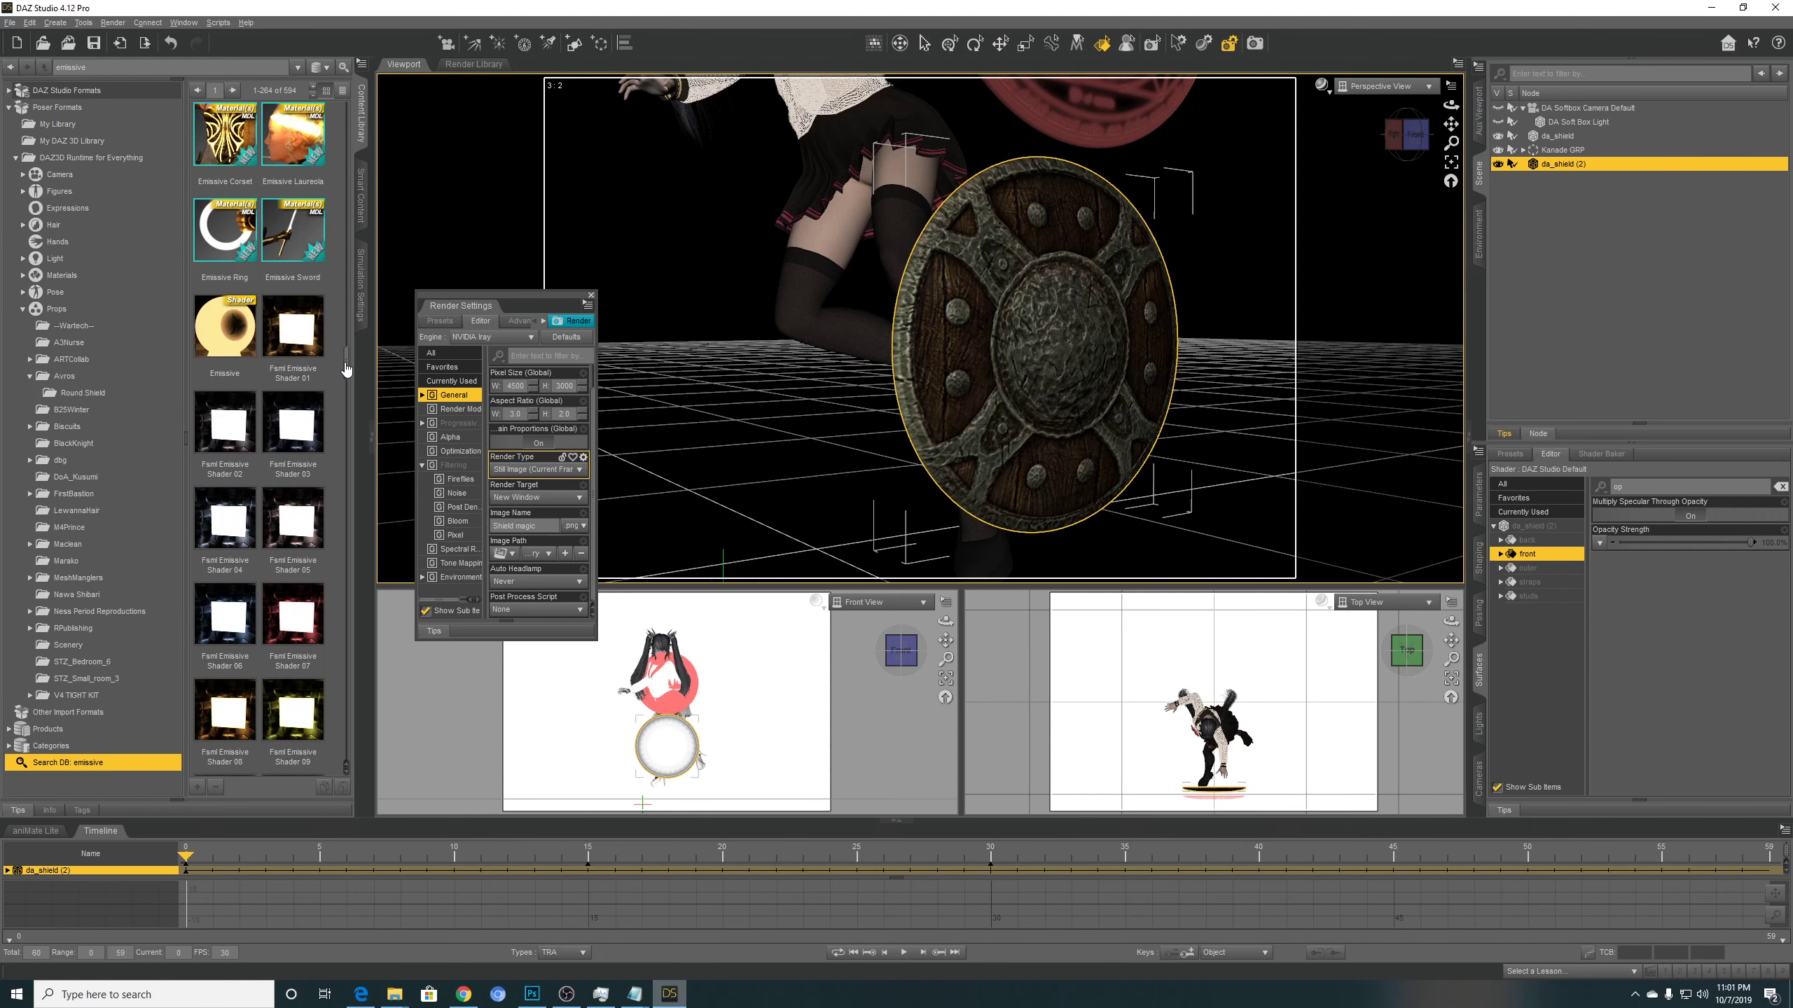
click(210, 332)
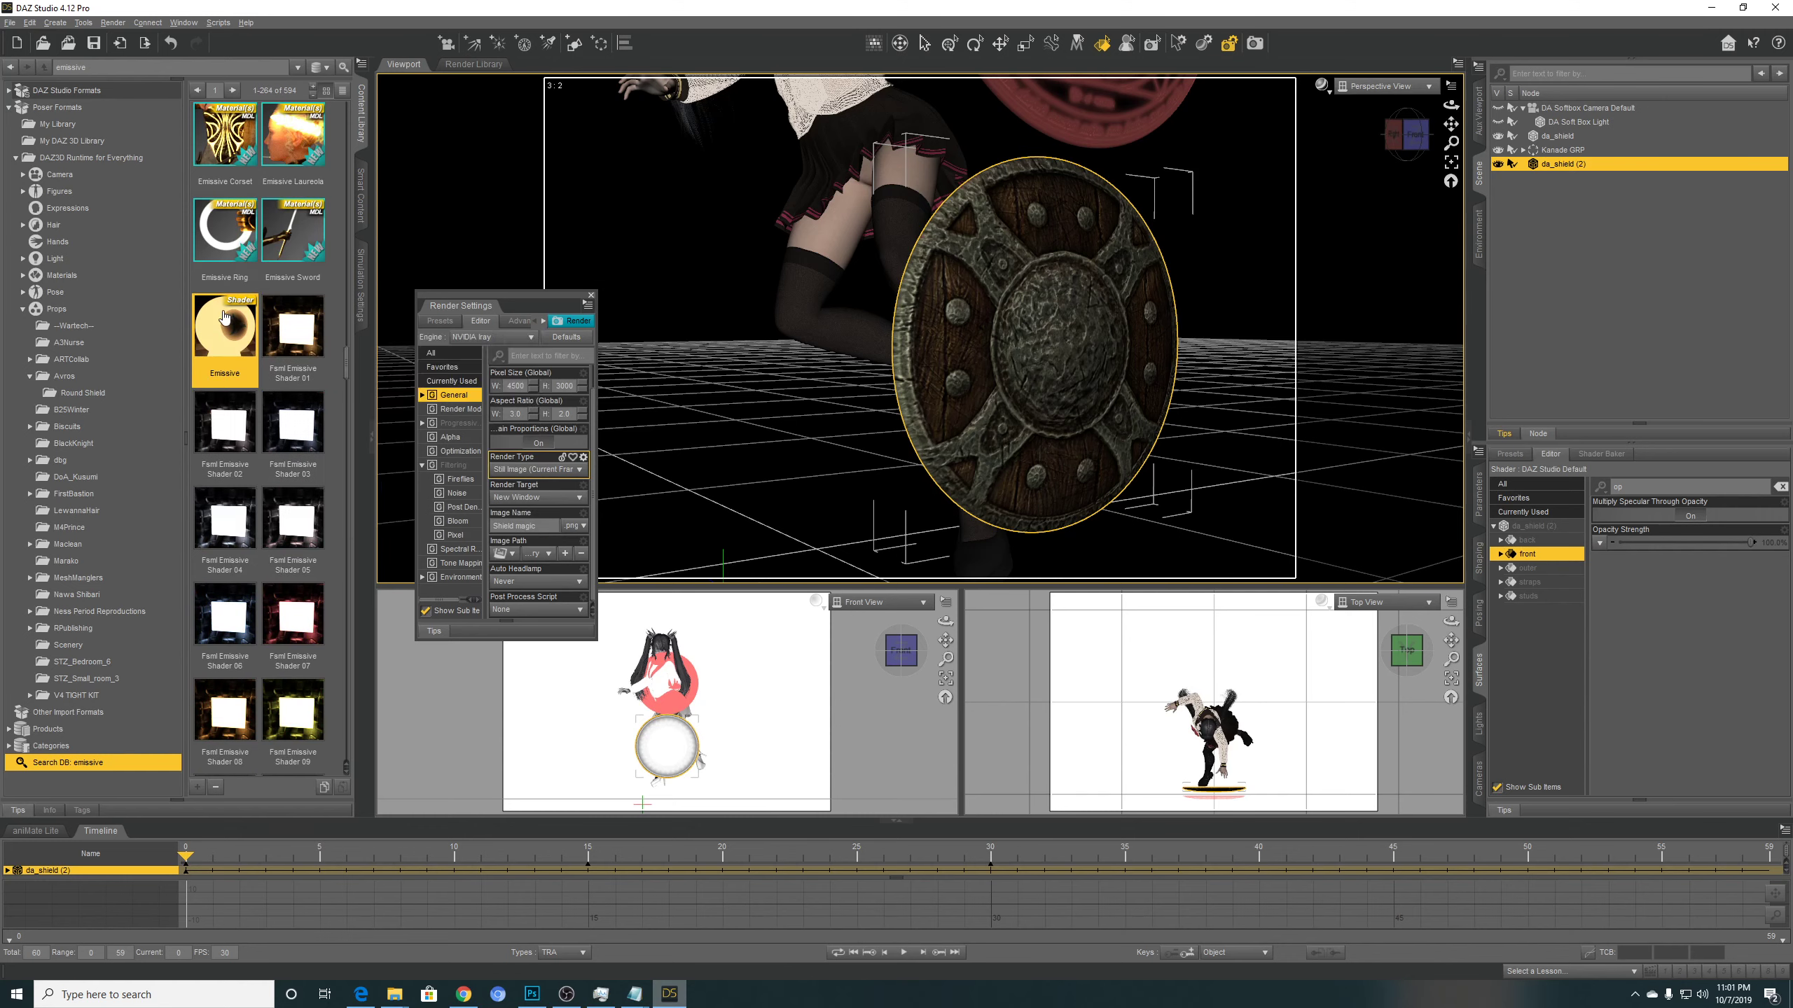
Apply the Emissive shader to the shield's front surface and clear the Surfaces filter.
double_click(225, 318)
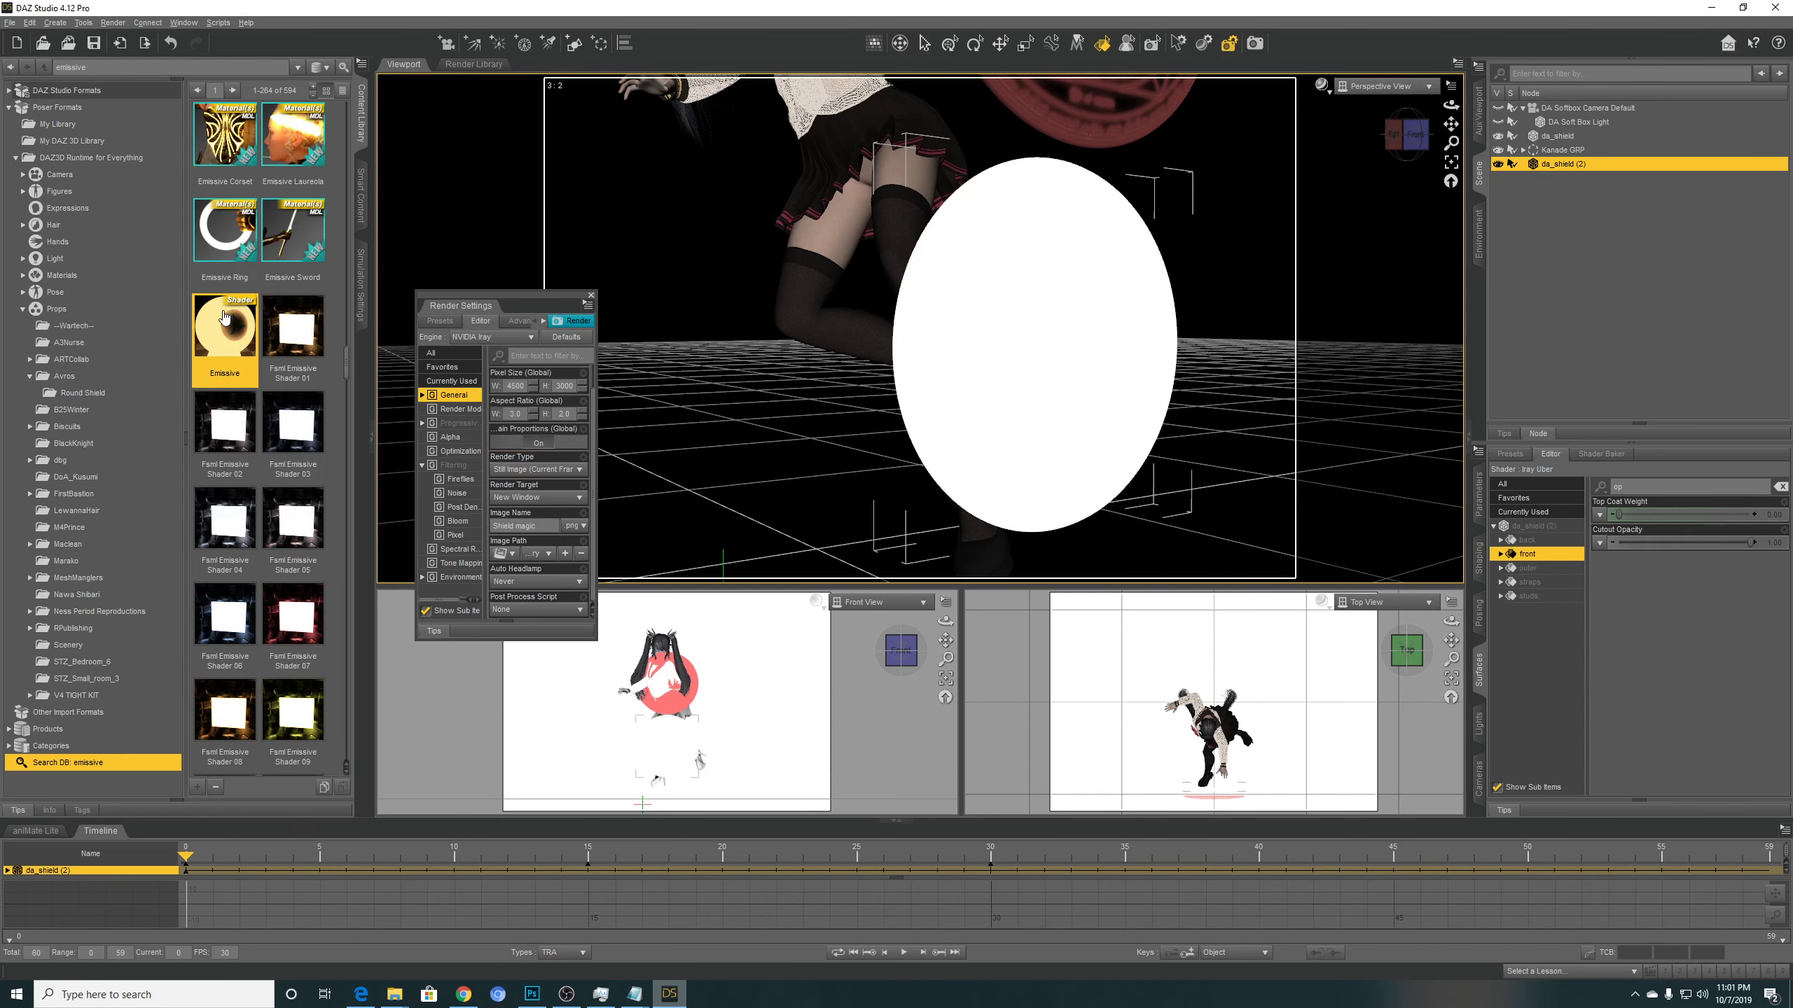
click(1781, 493)
scroll(1683, 627, down, 15)
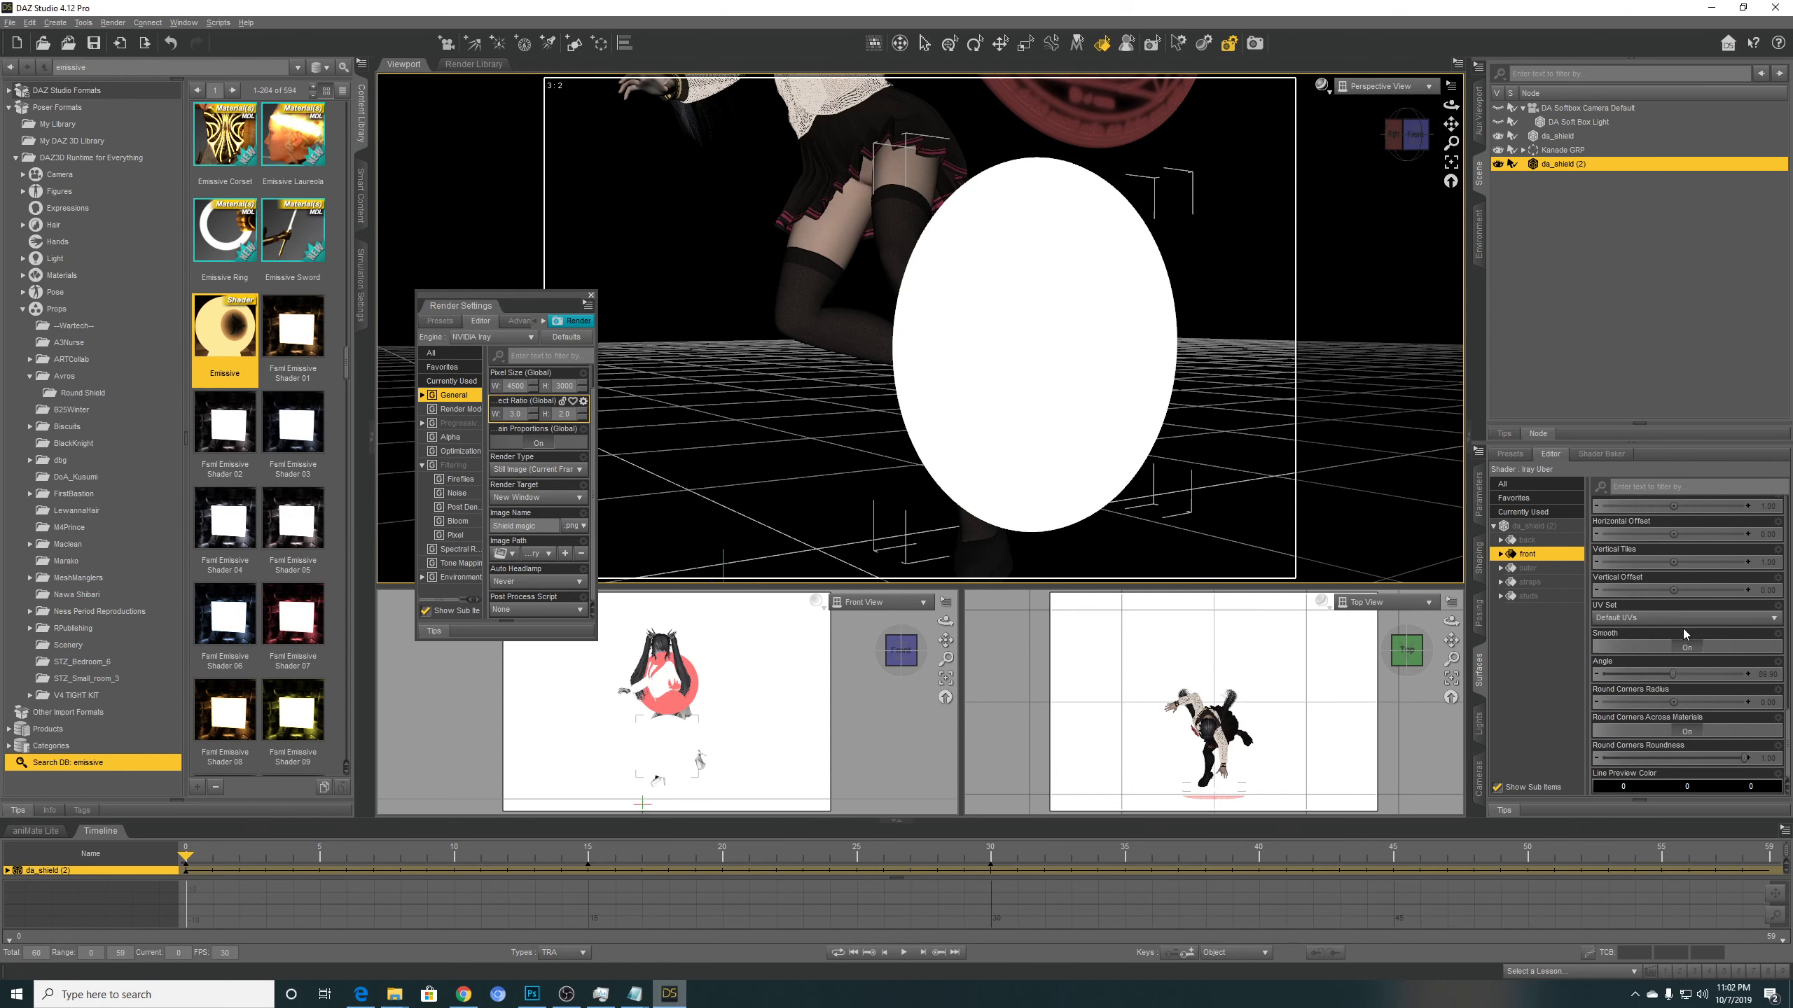
scroll(1683, 627, up, 10)
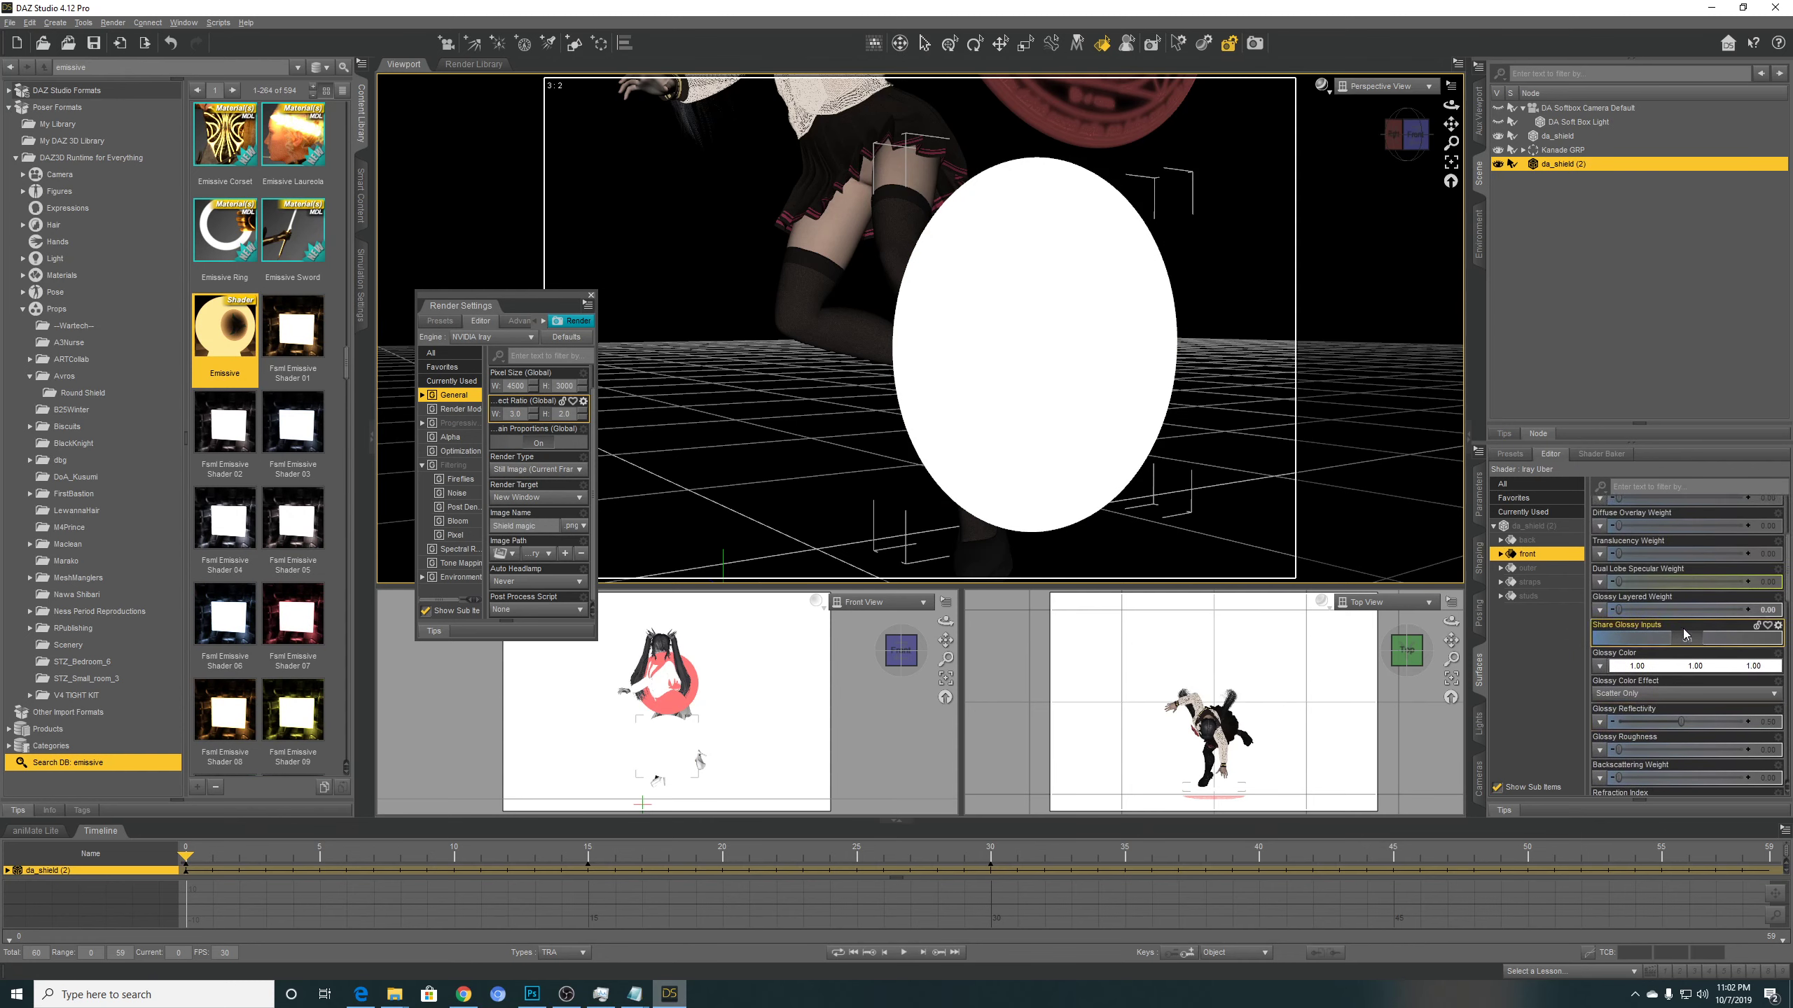
scroll(1684, 627, up, 5)
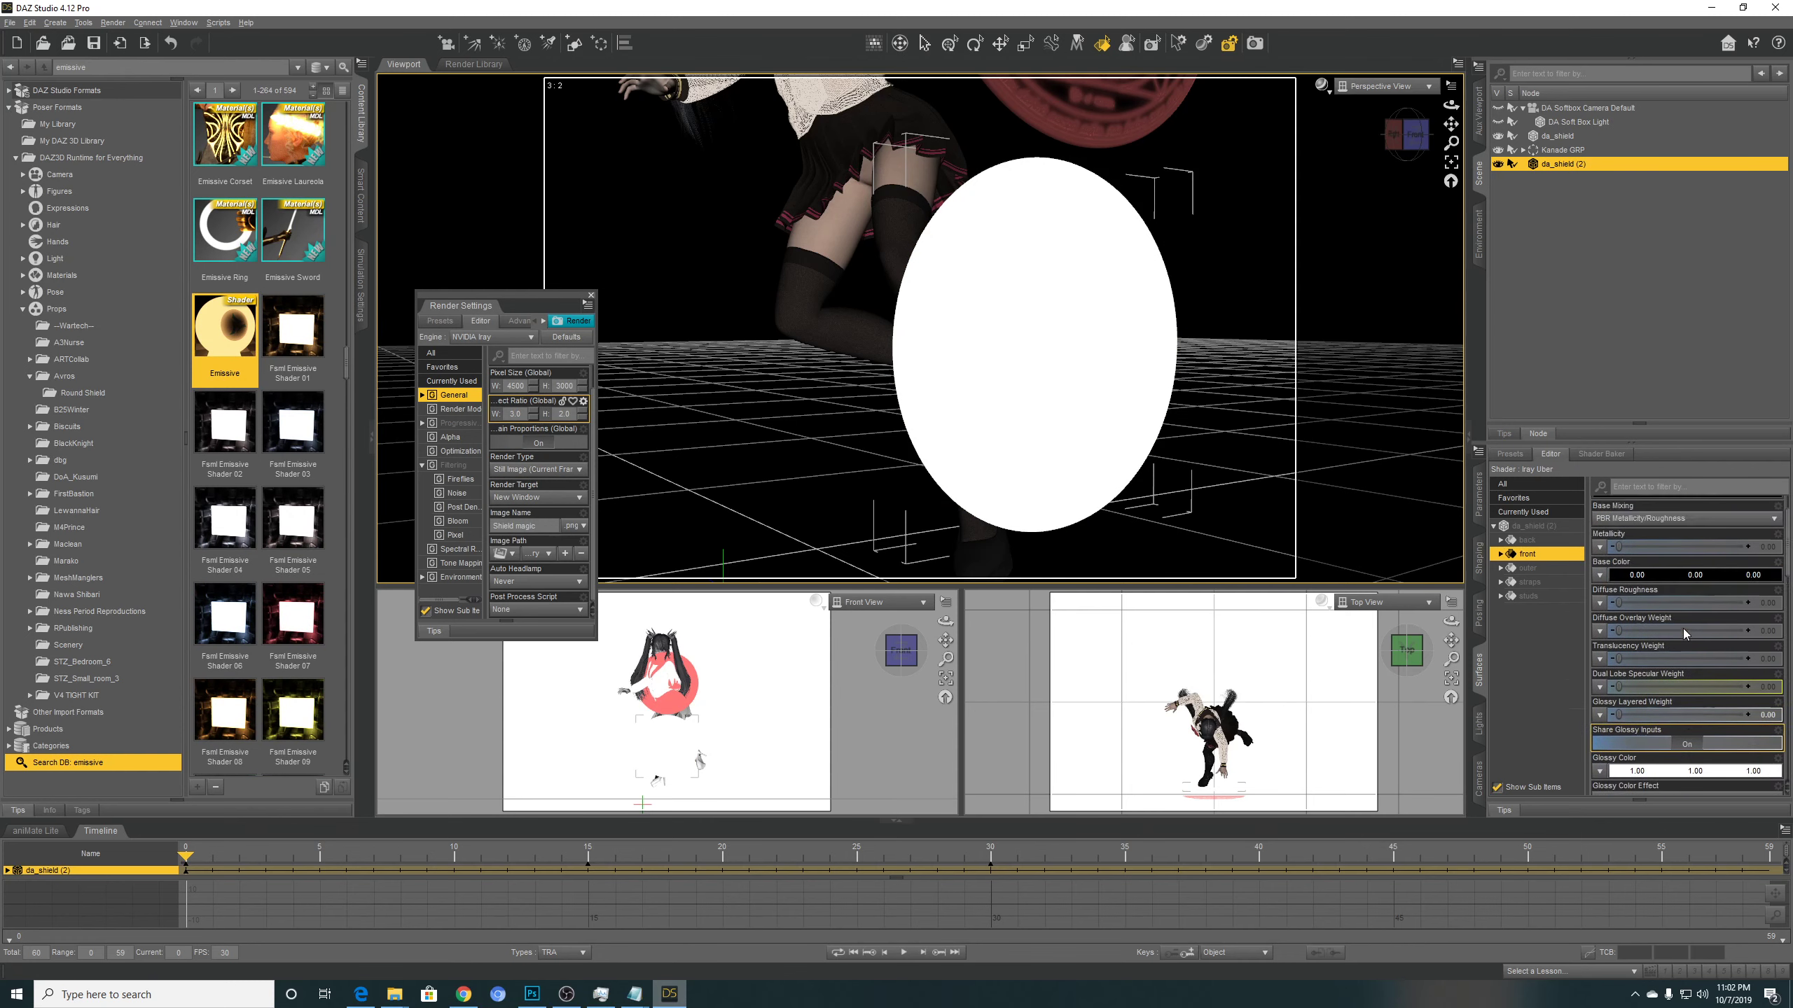
scroll(1684, 628, down, 10)
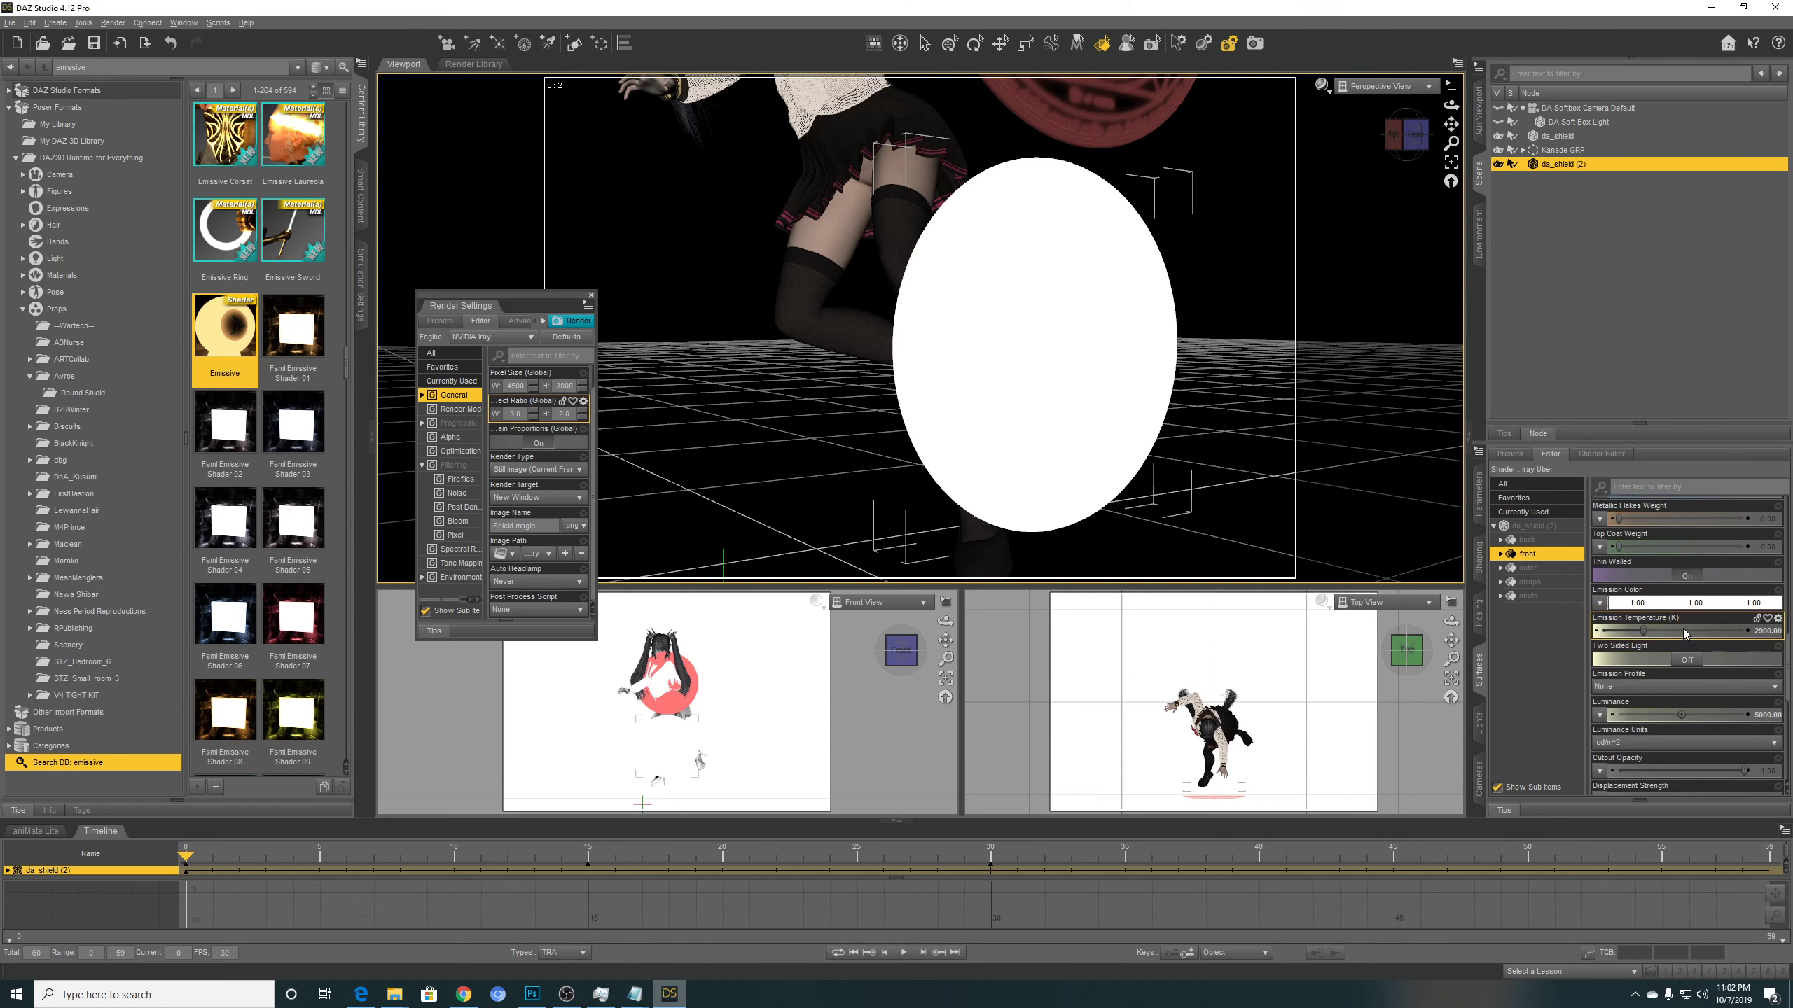
scroll(1684, 628, down, 1)
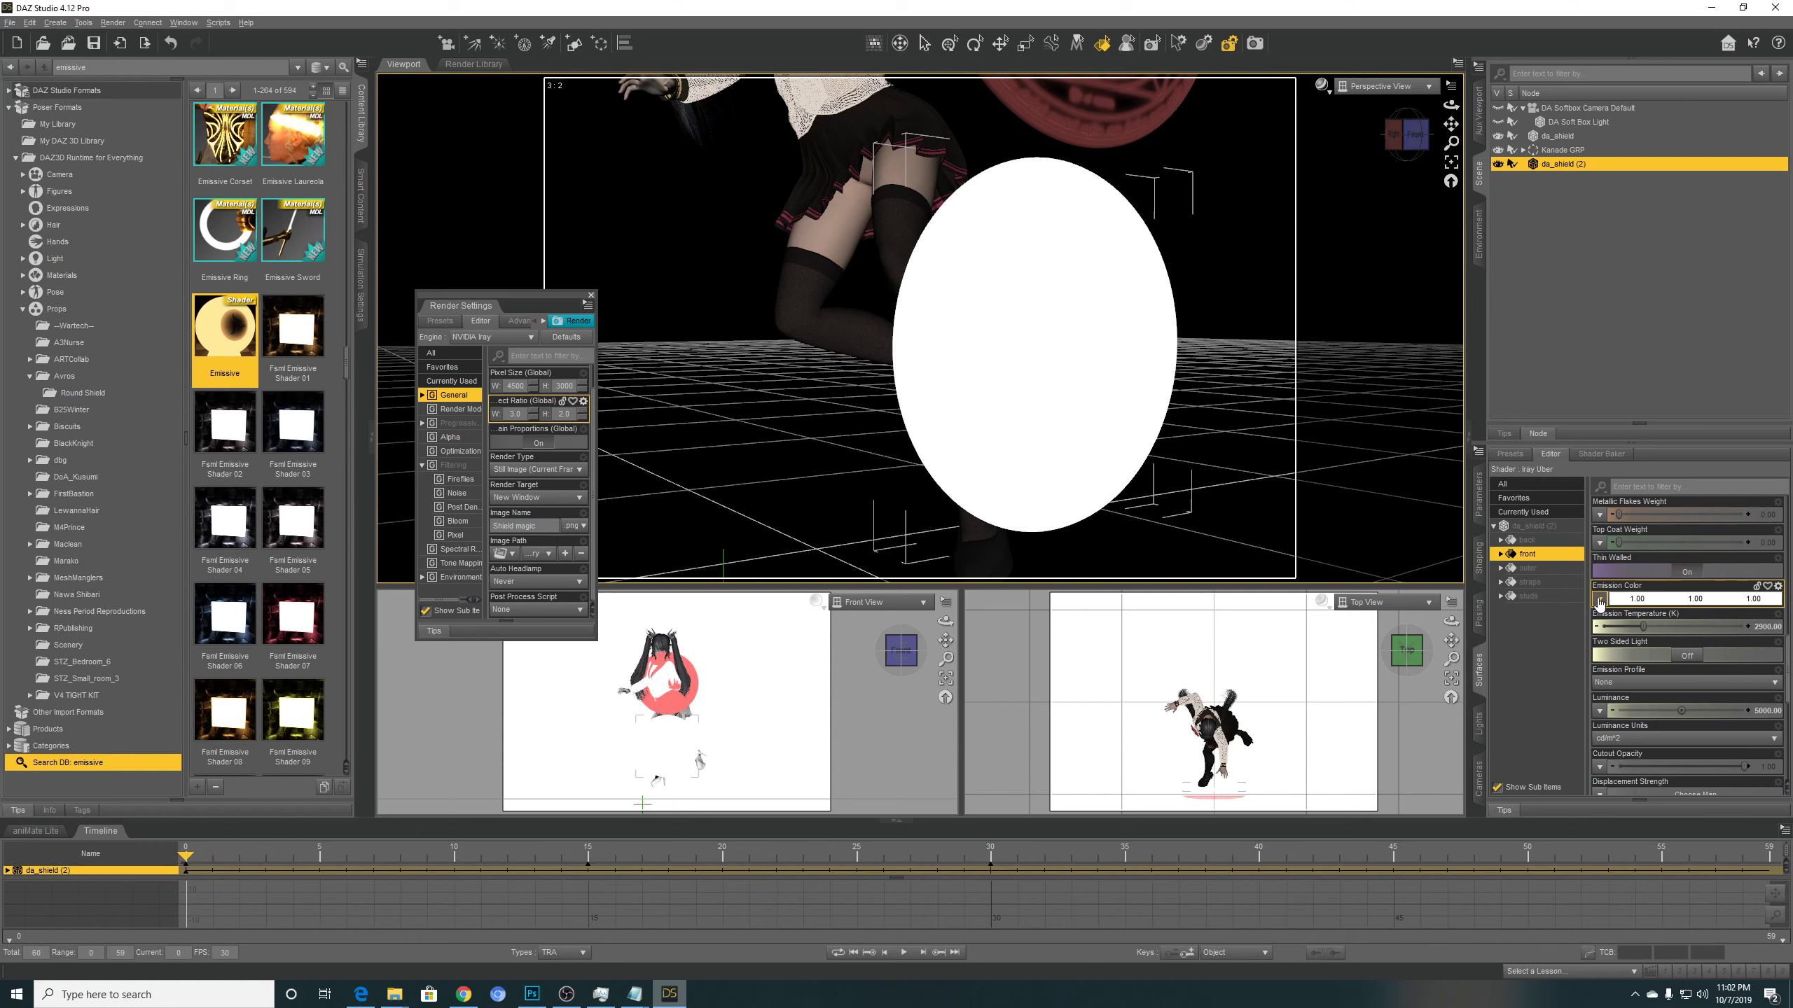
Load Magic v01.png as the Emission Color image map.
click(1600, 599)
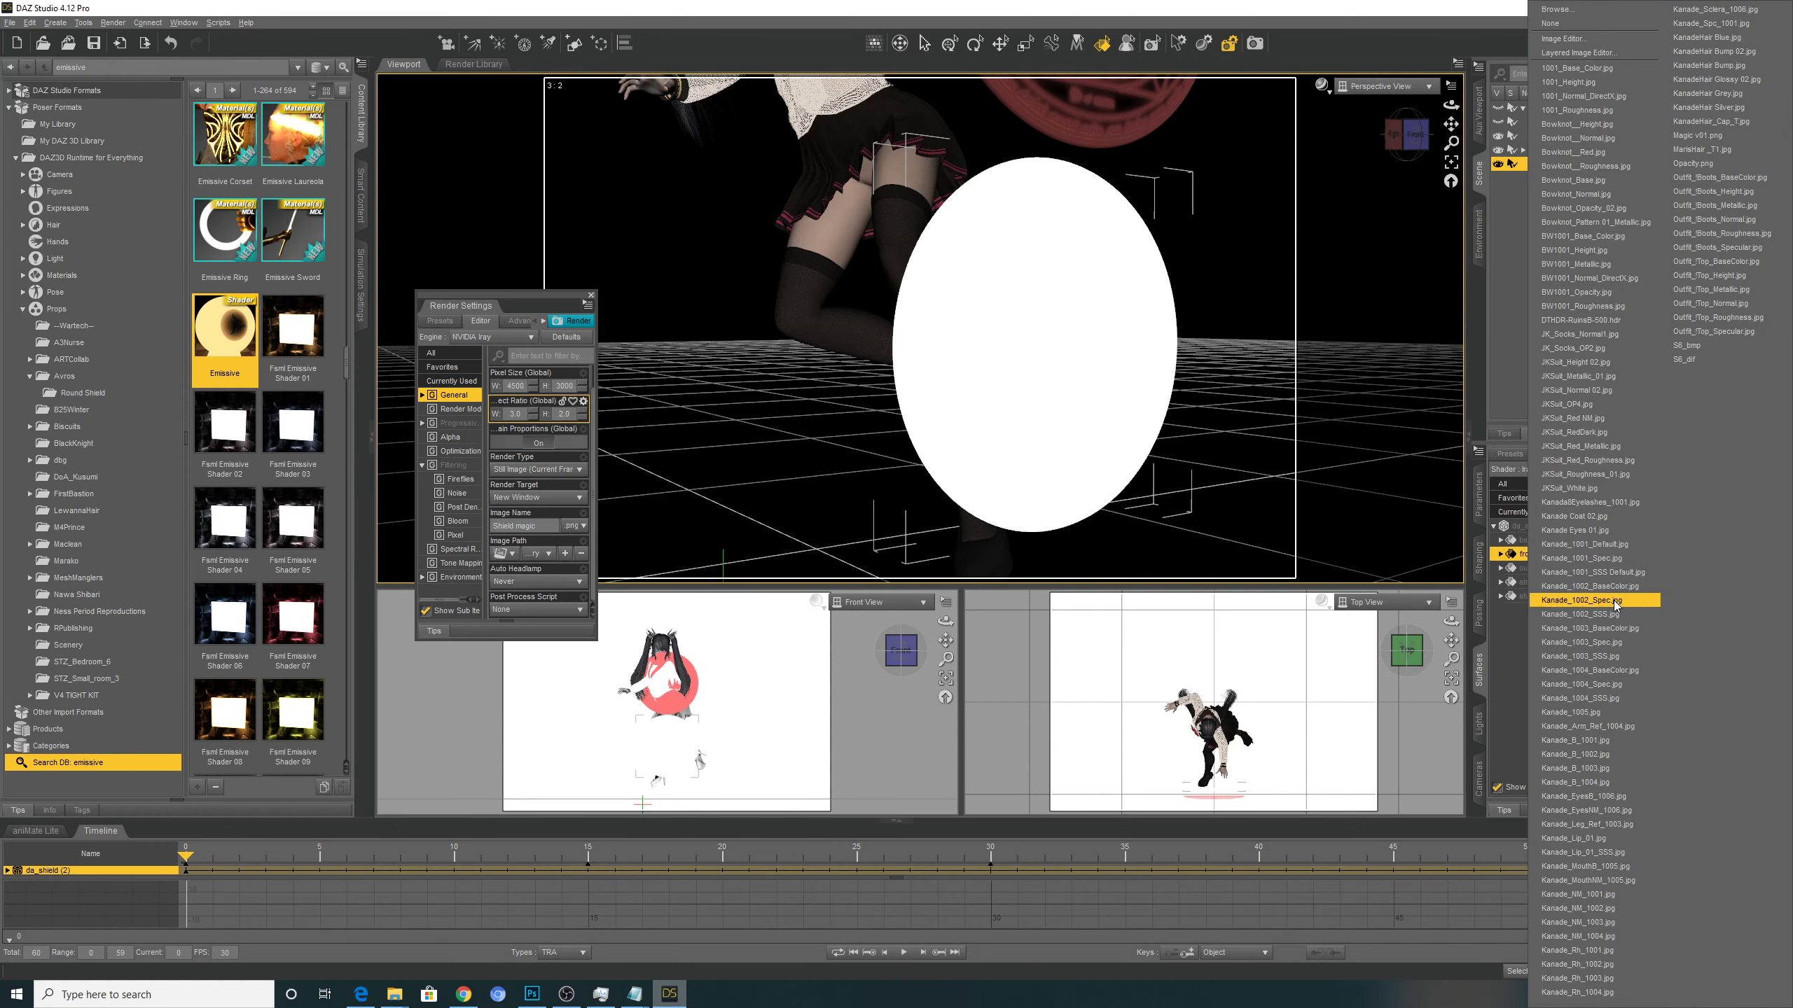
click(1507, 635)
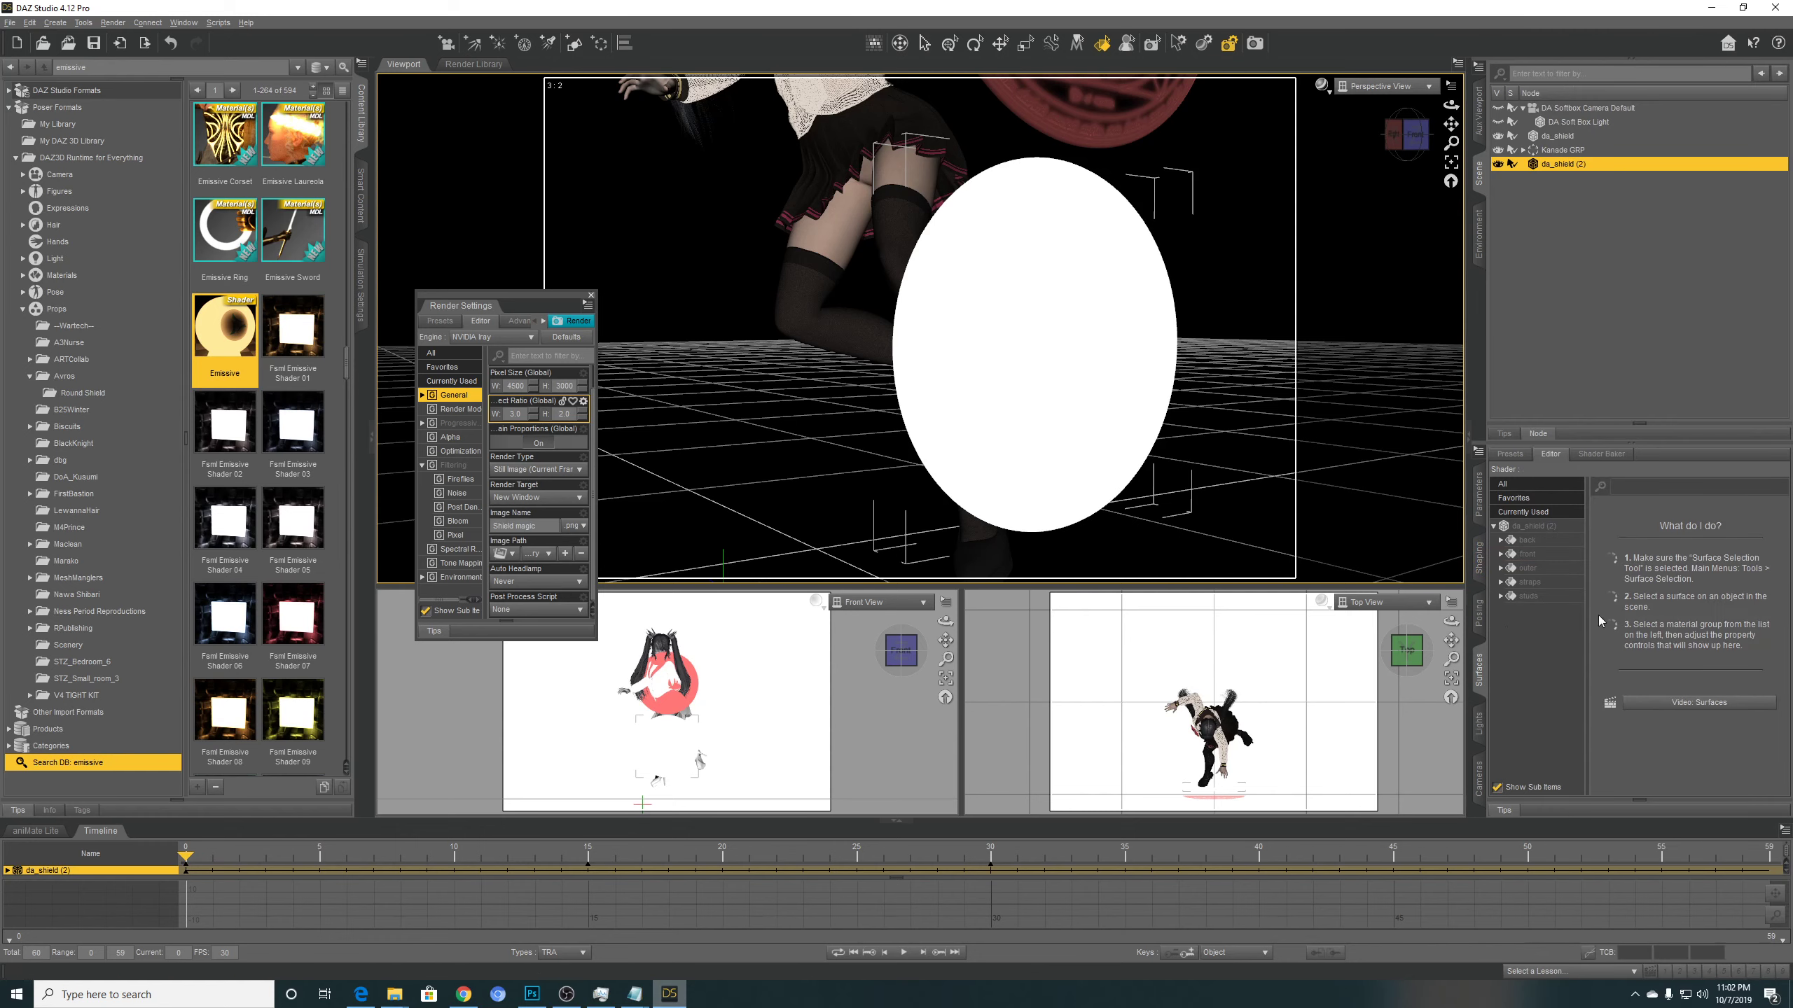
click(1535, 555)
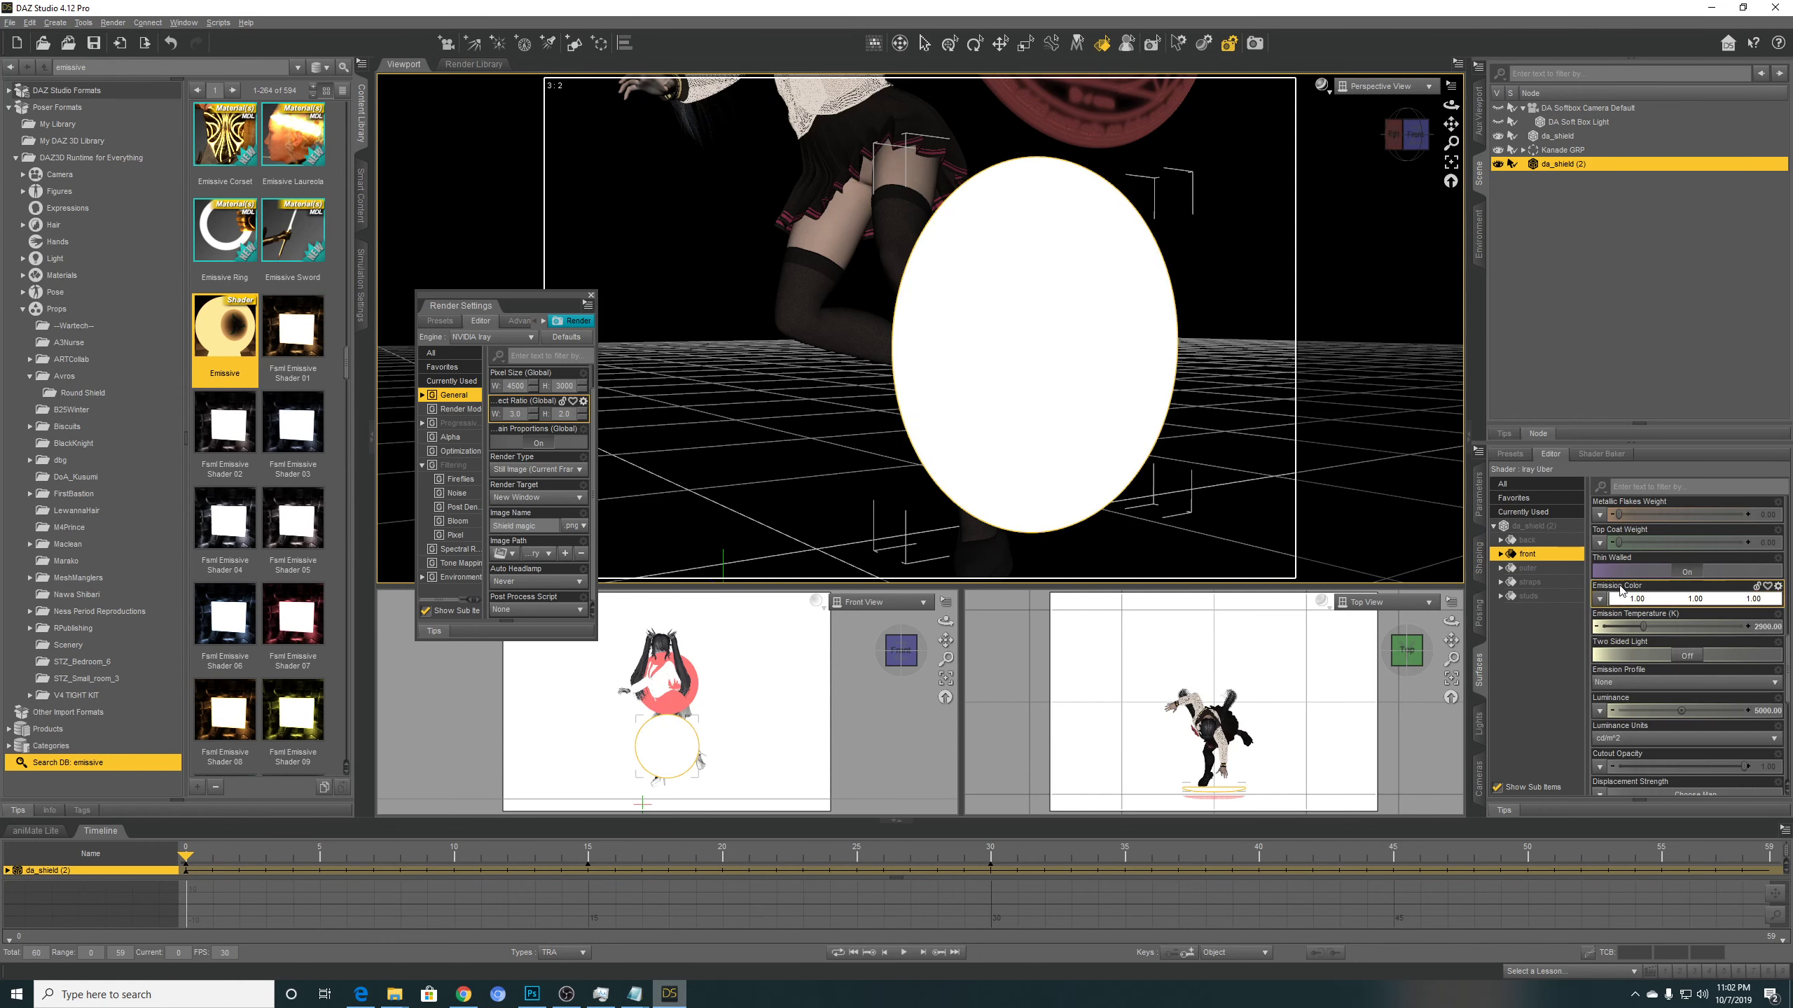
click(1601, 599)
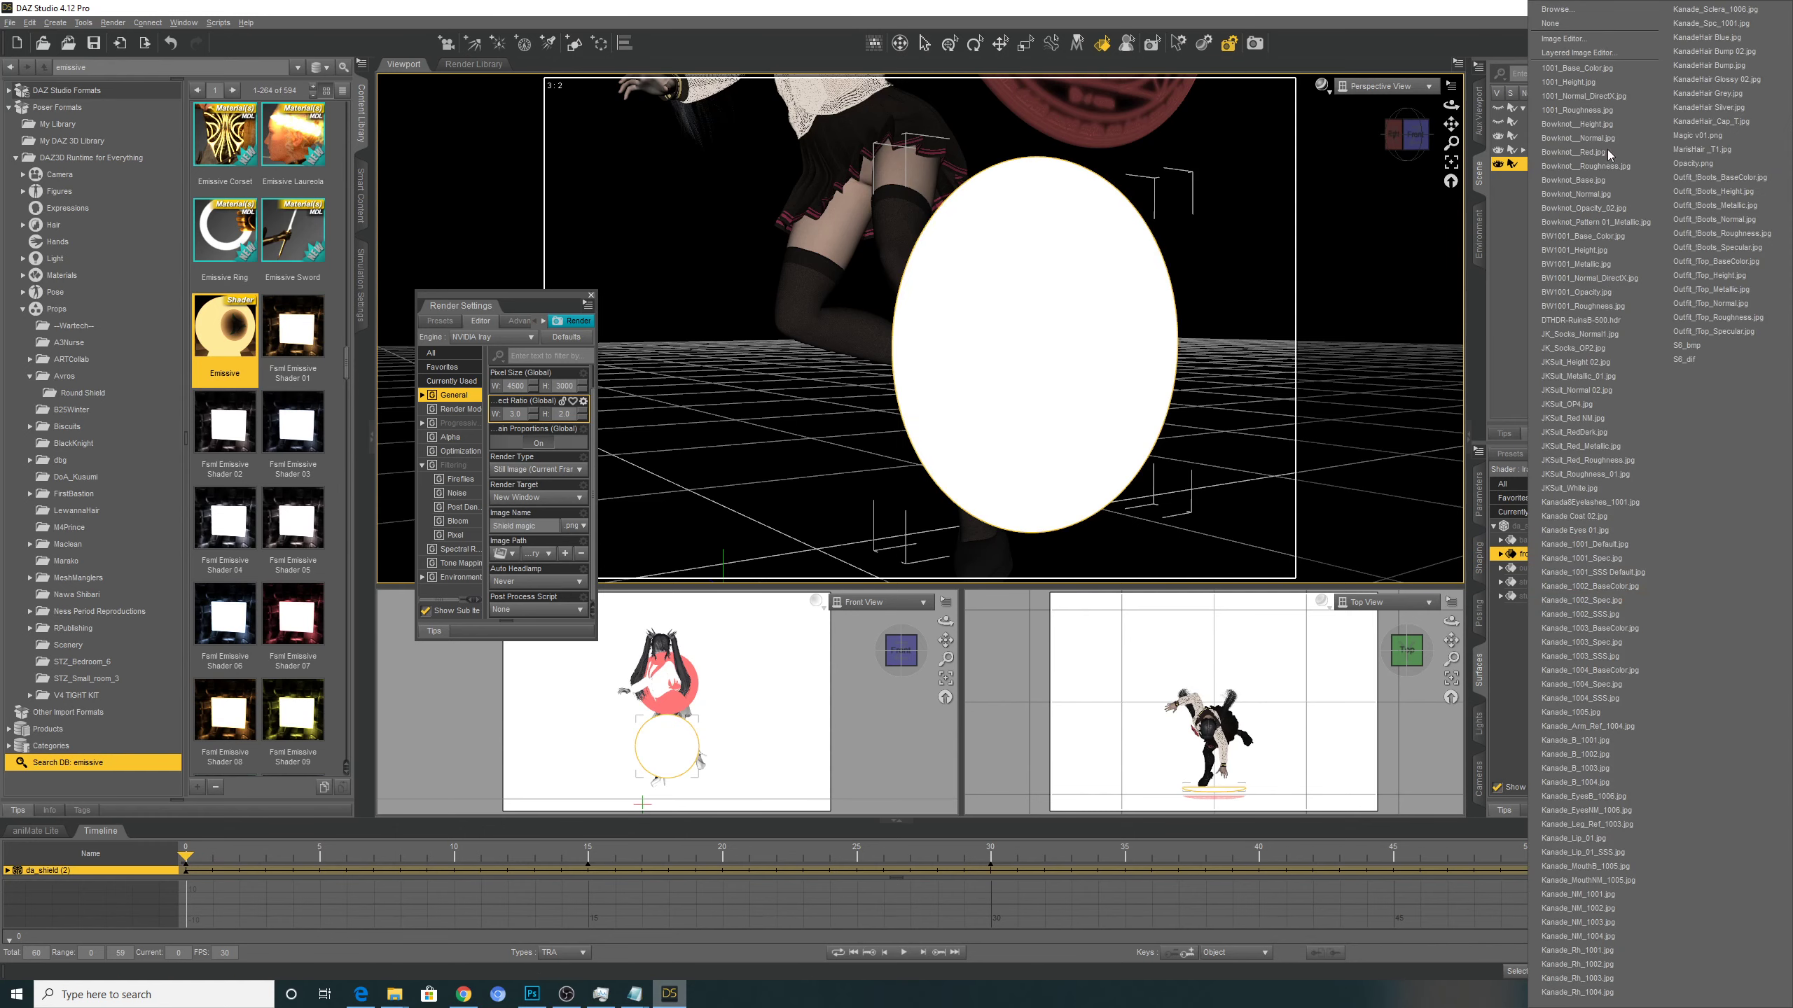
click(1567, 14)
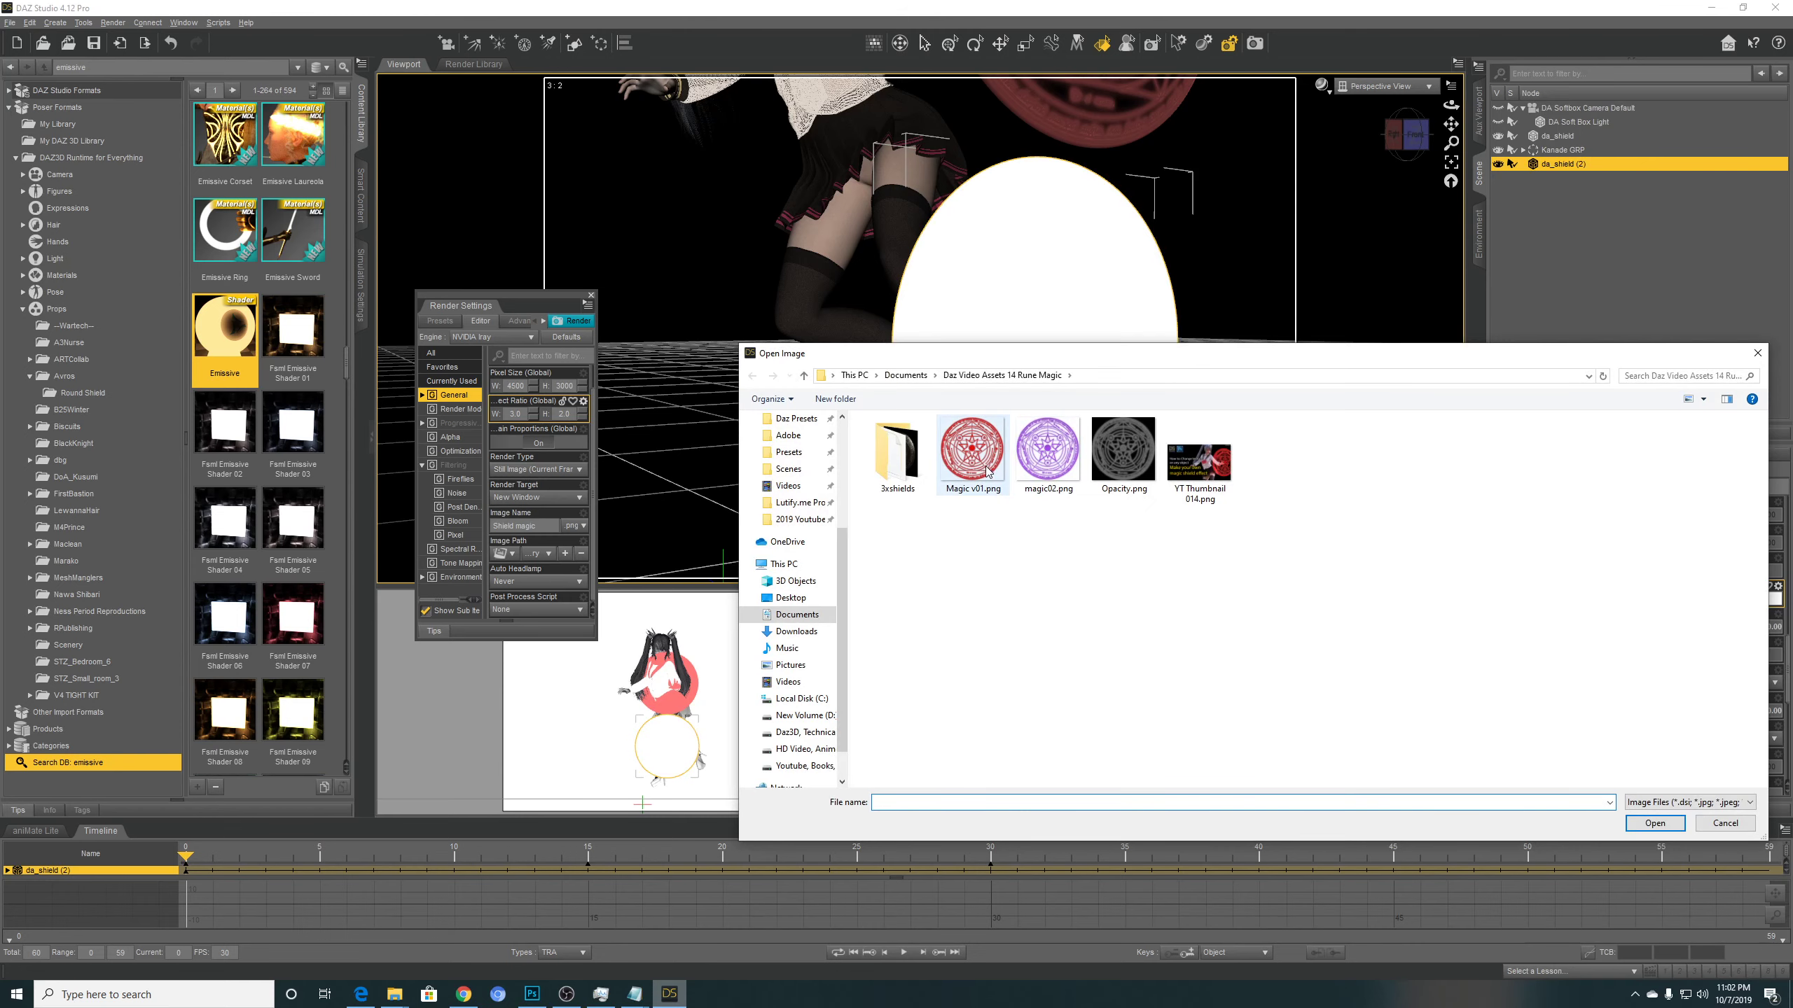
double_click(970, 452)
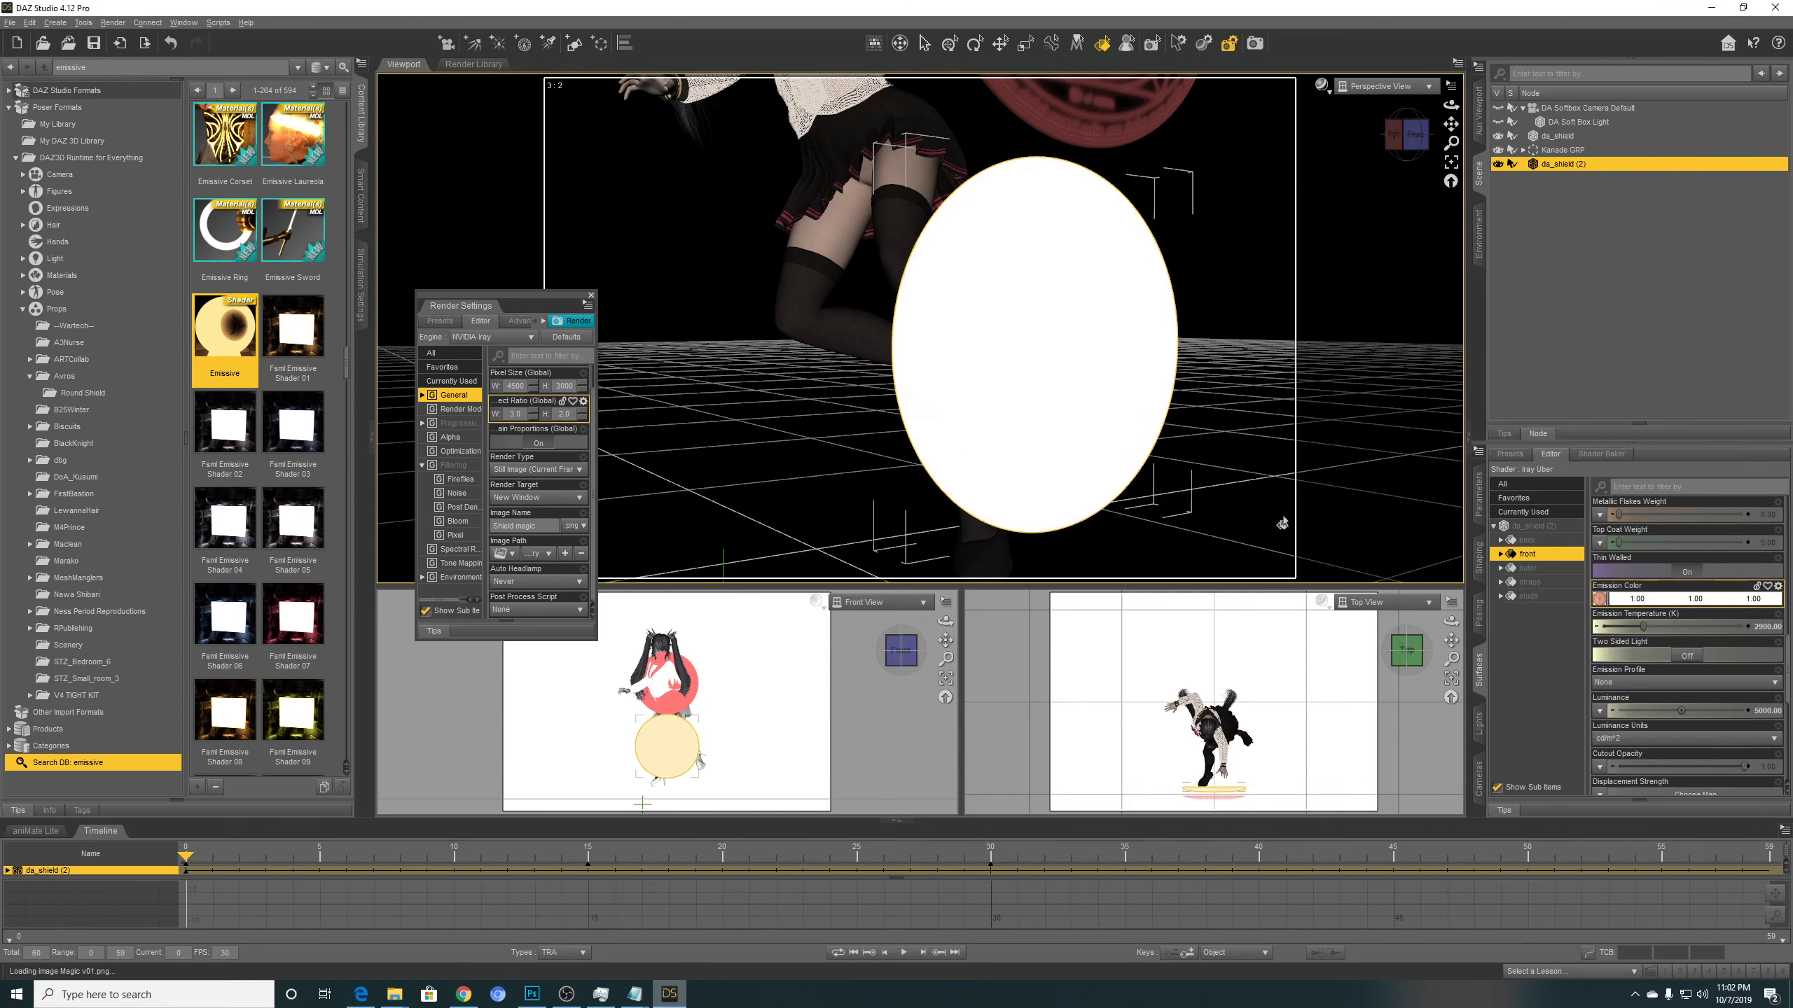
Set the shield front's Emission Color to red.
click(1670, 603)
drag(897, 484, 869, 451)
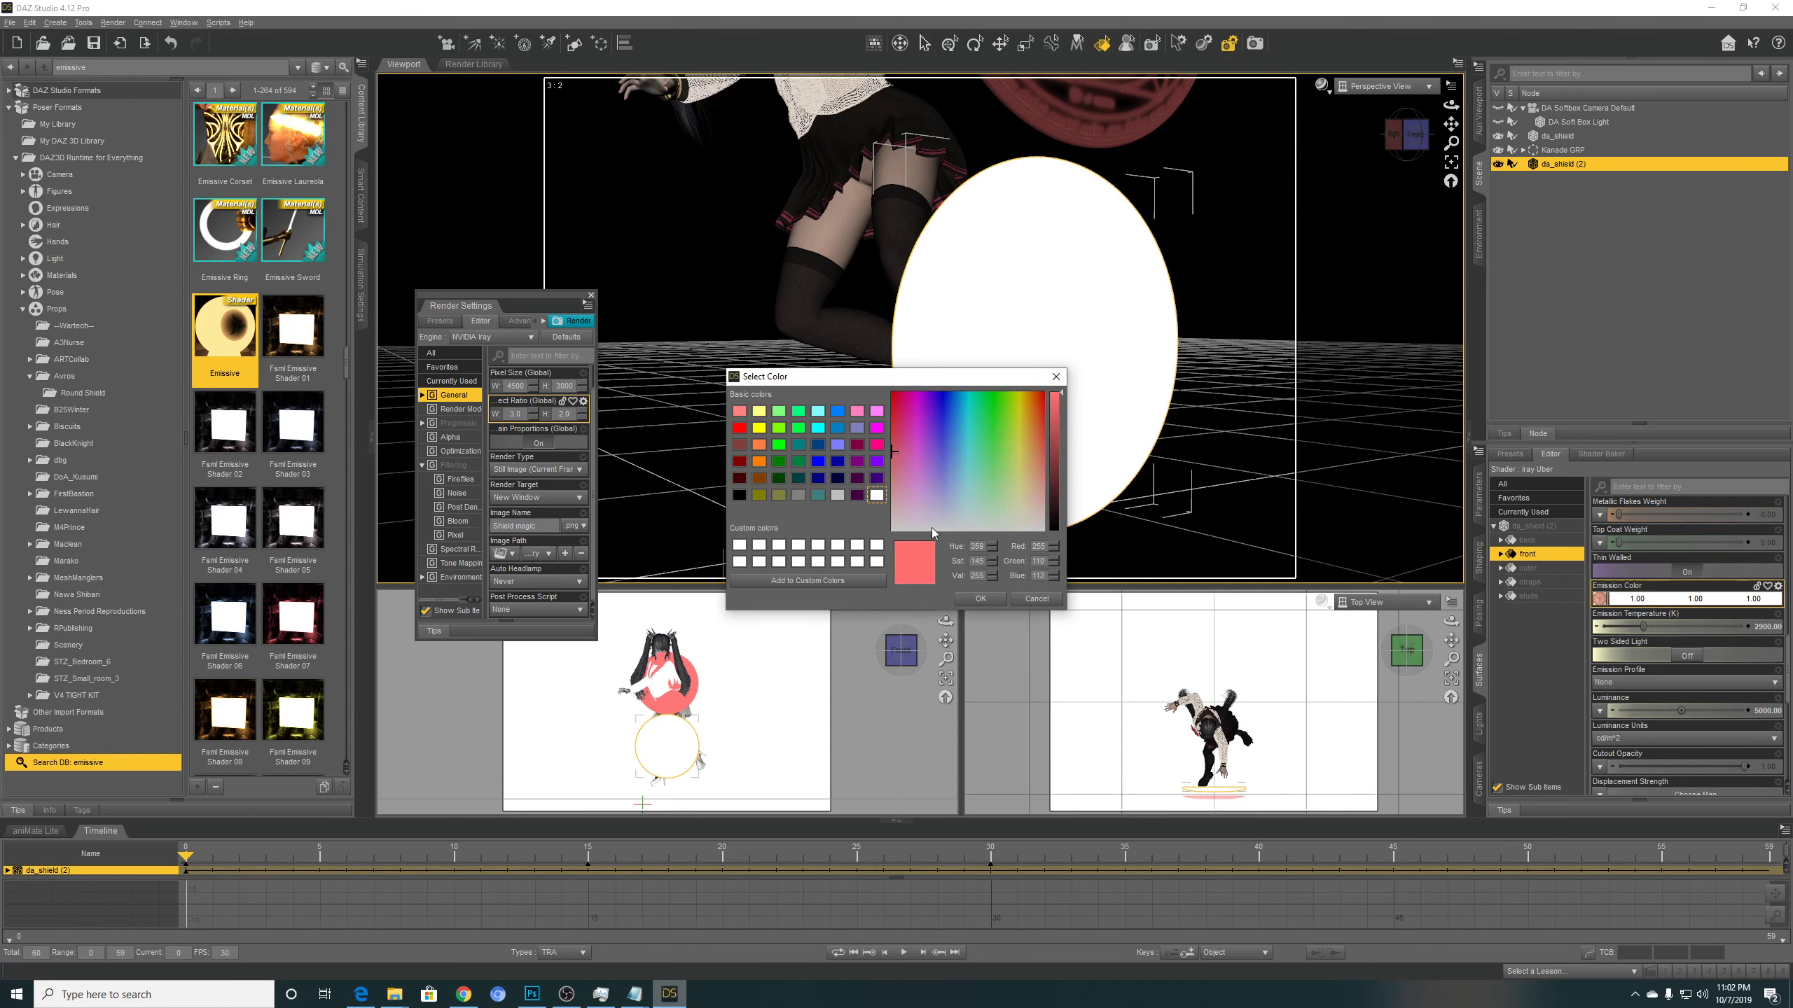
click(980, 598)
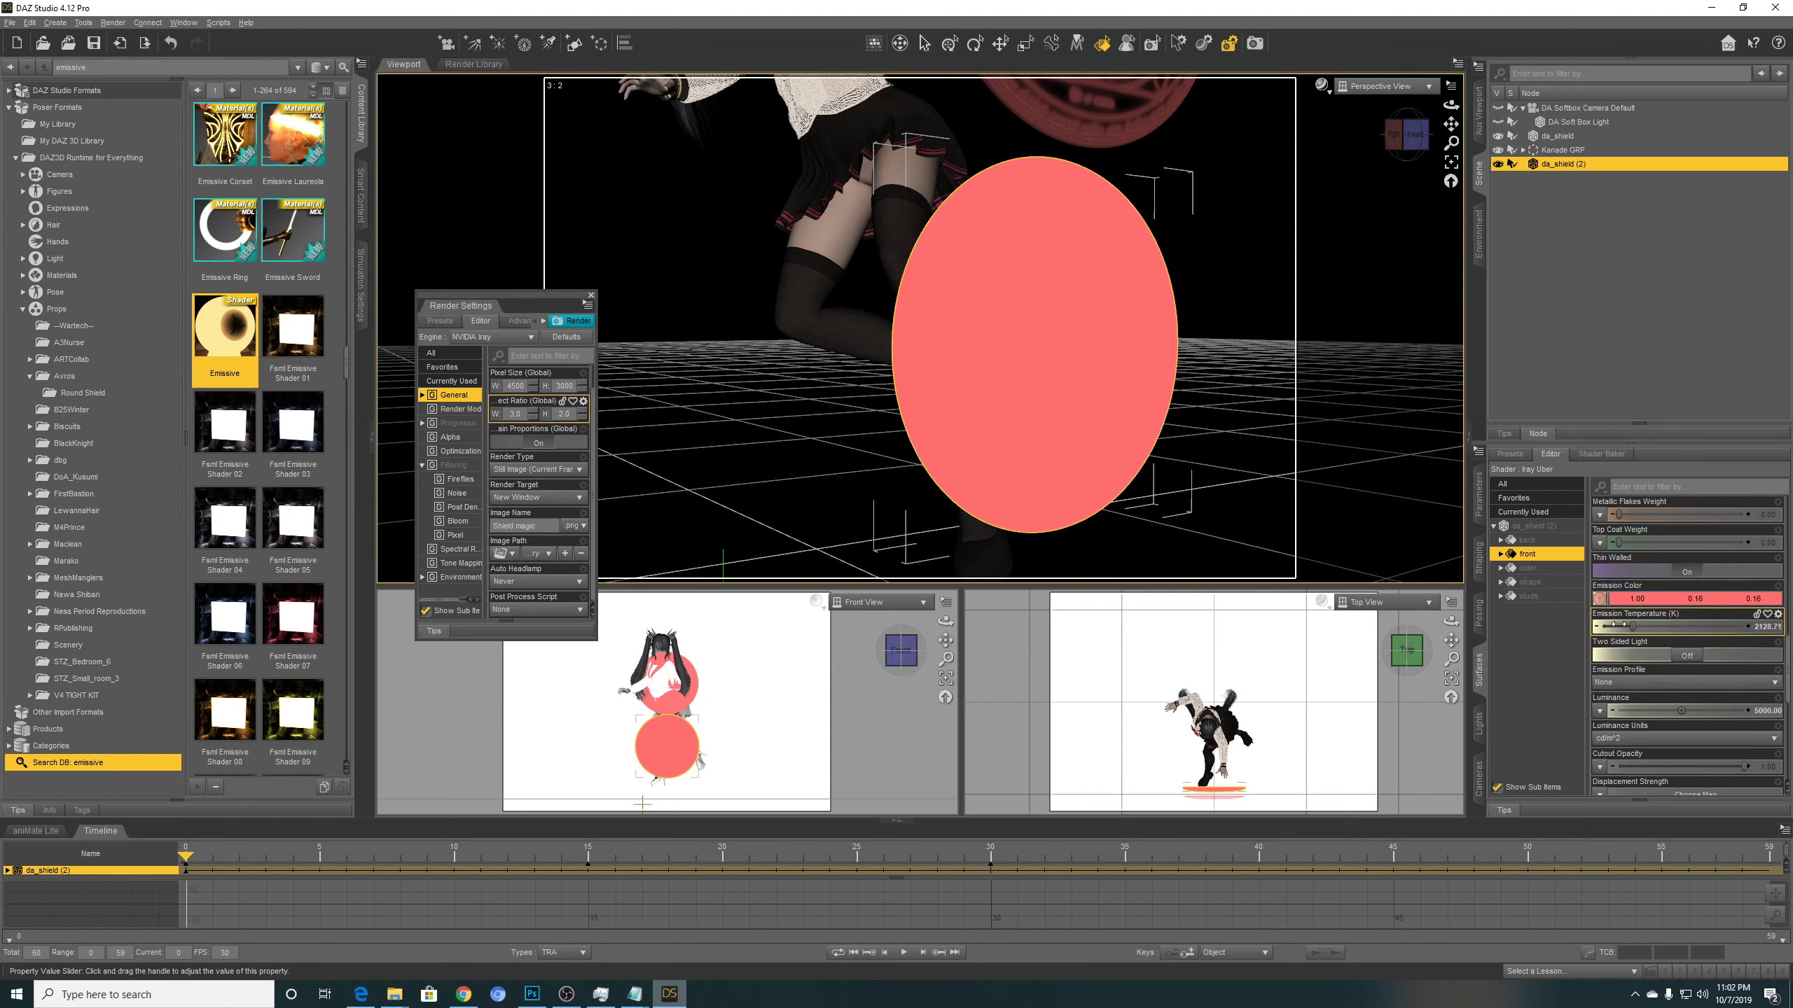
Set Emission Temperature to 0 and Luminance to 10000.
drag(1618, 623, 1592, 625)
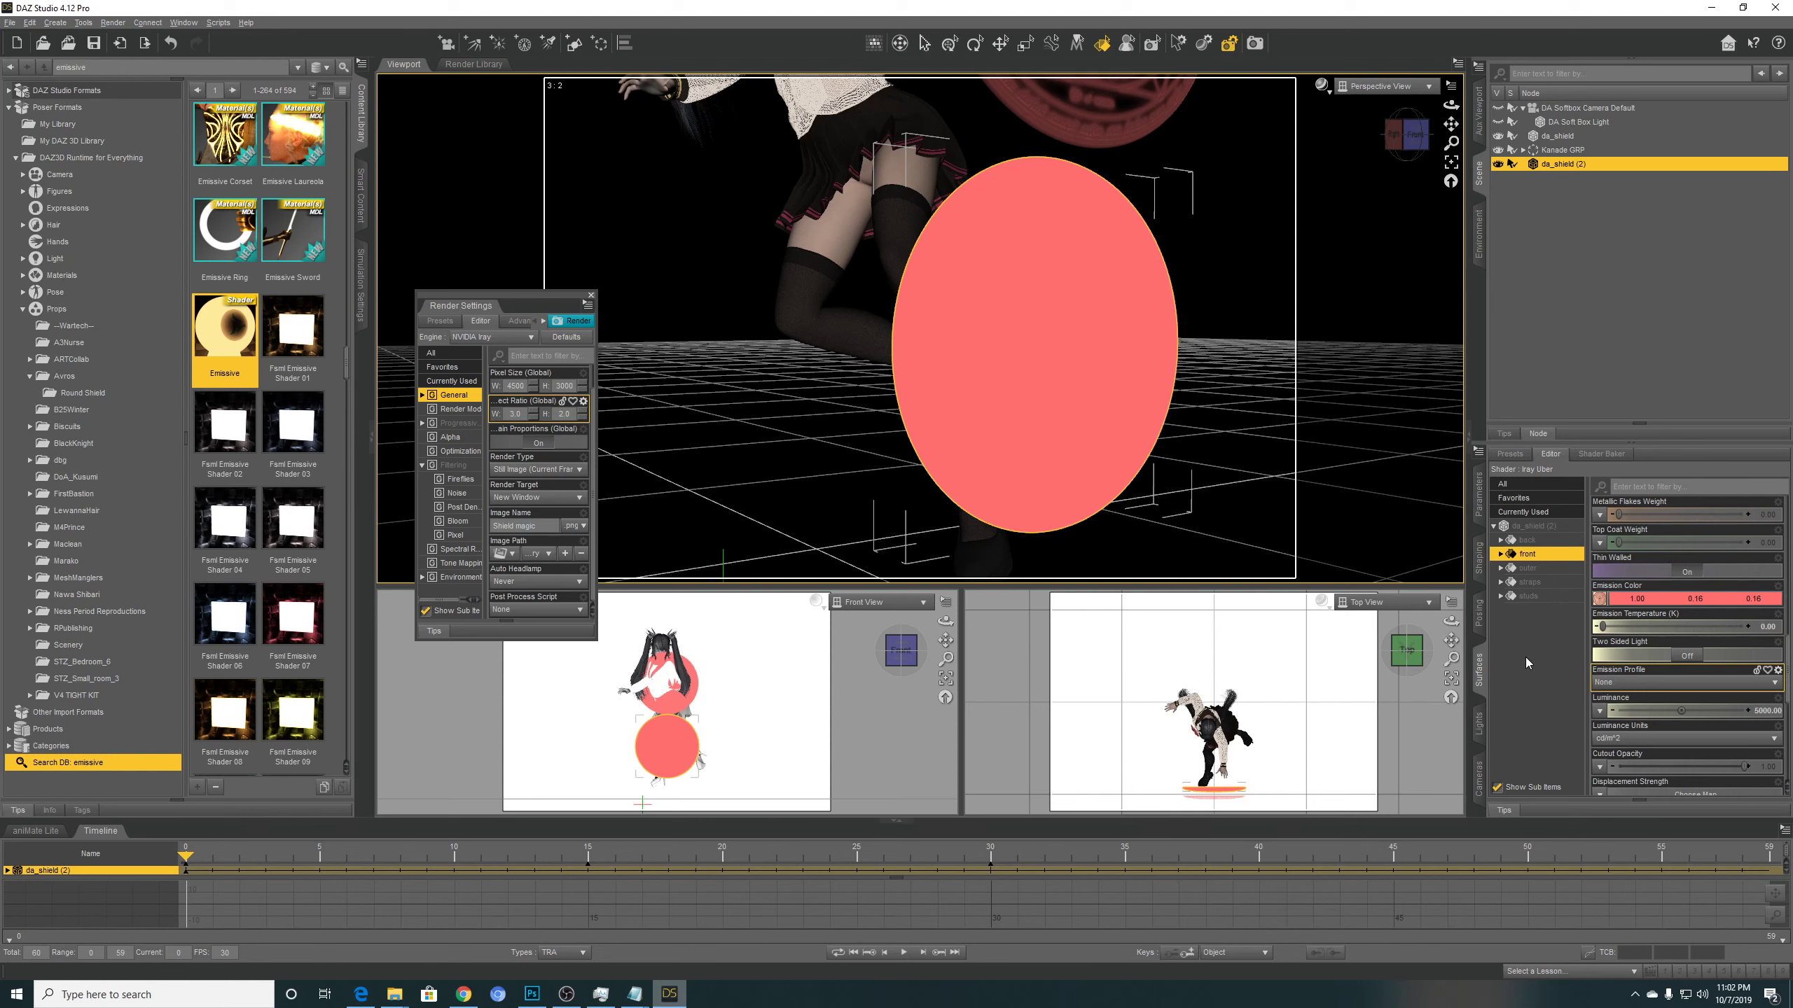
click(1759, 710)
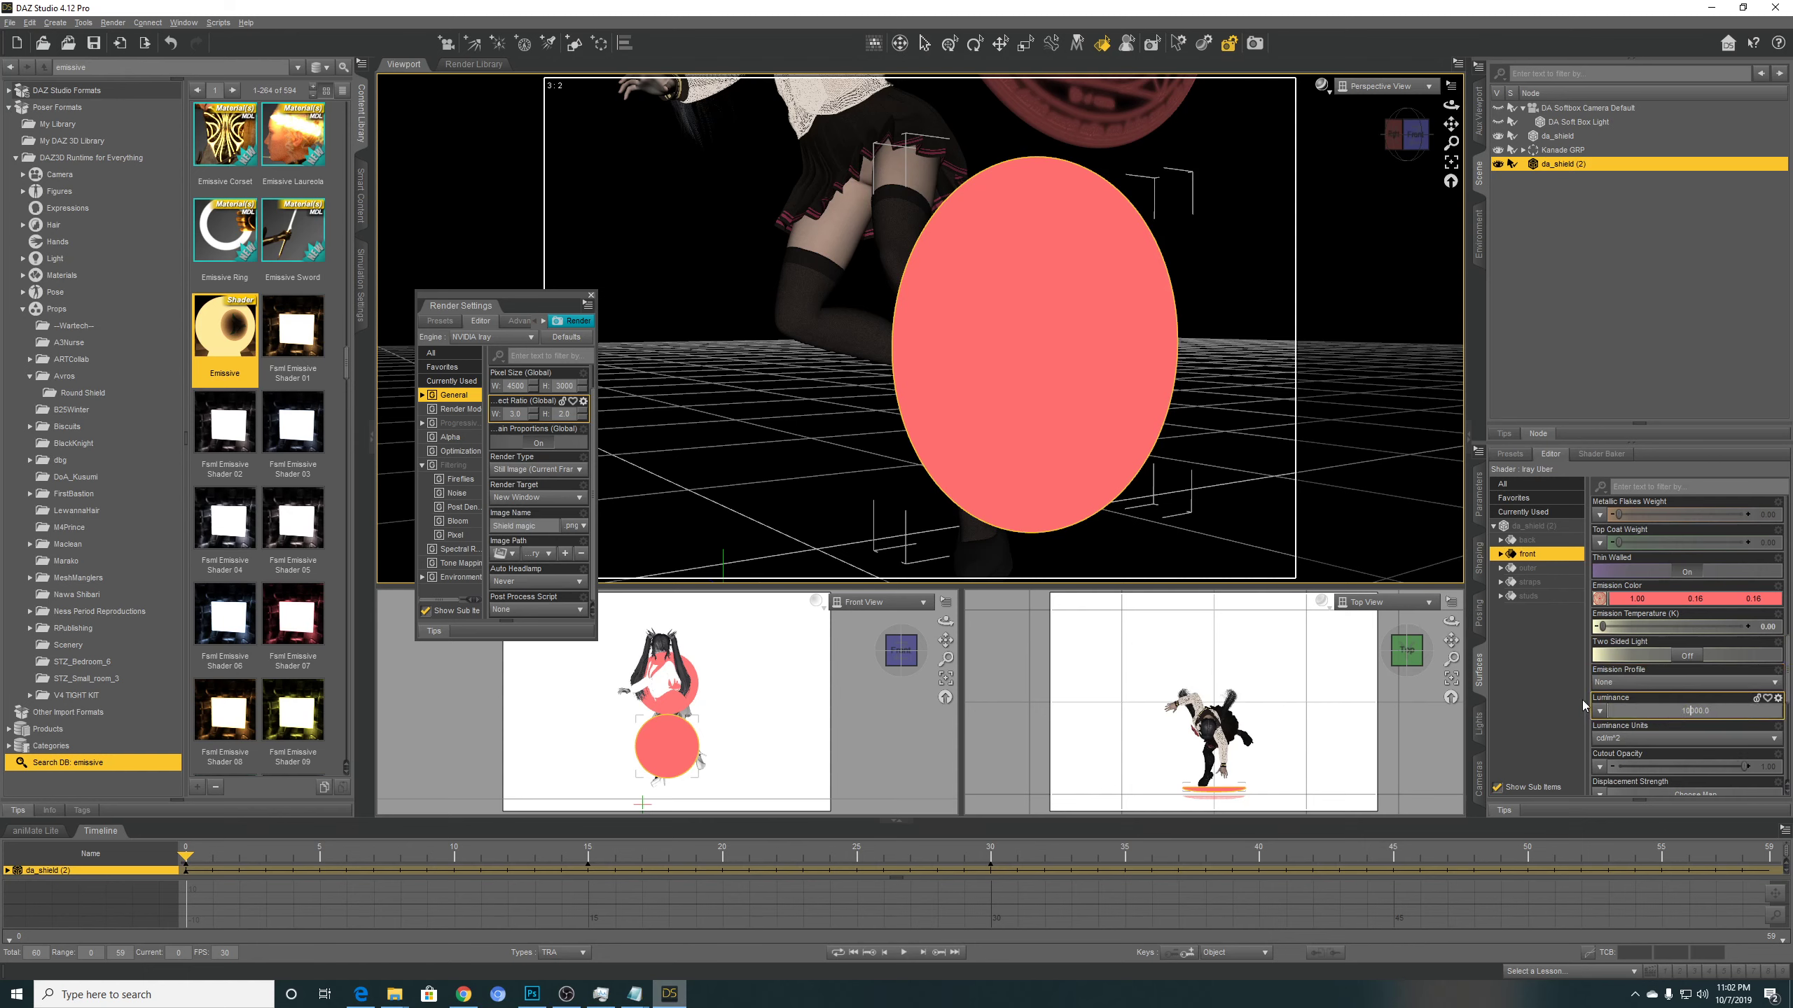
key(Return)
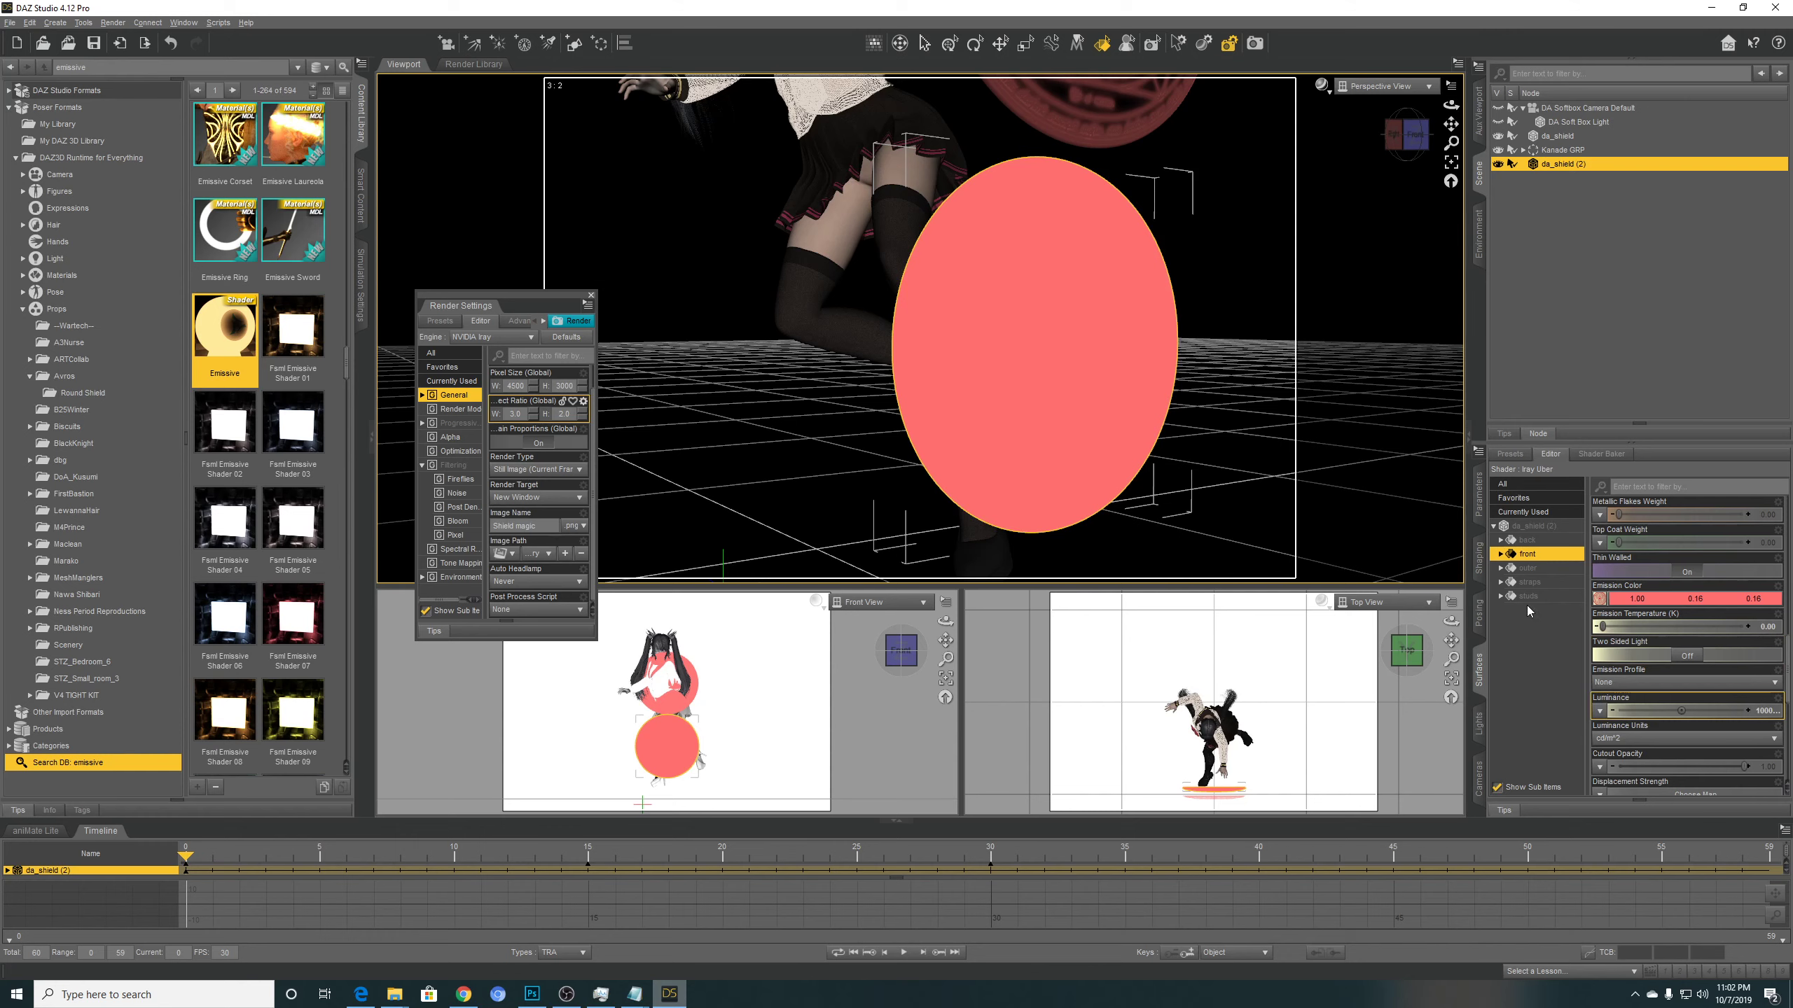
Switch the viewport to NVIDIA Iray, select Kanade GRP, and frame the shield beside the figure.
click(1321, 87)
click(1308, 247)
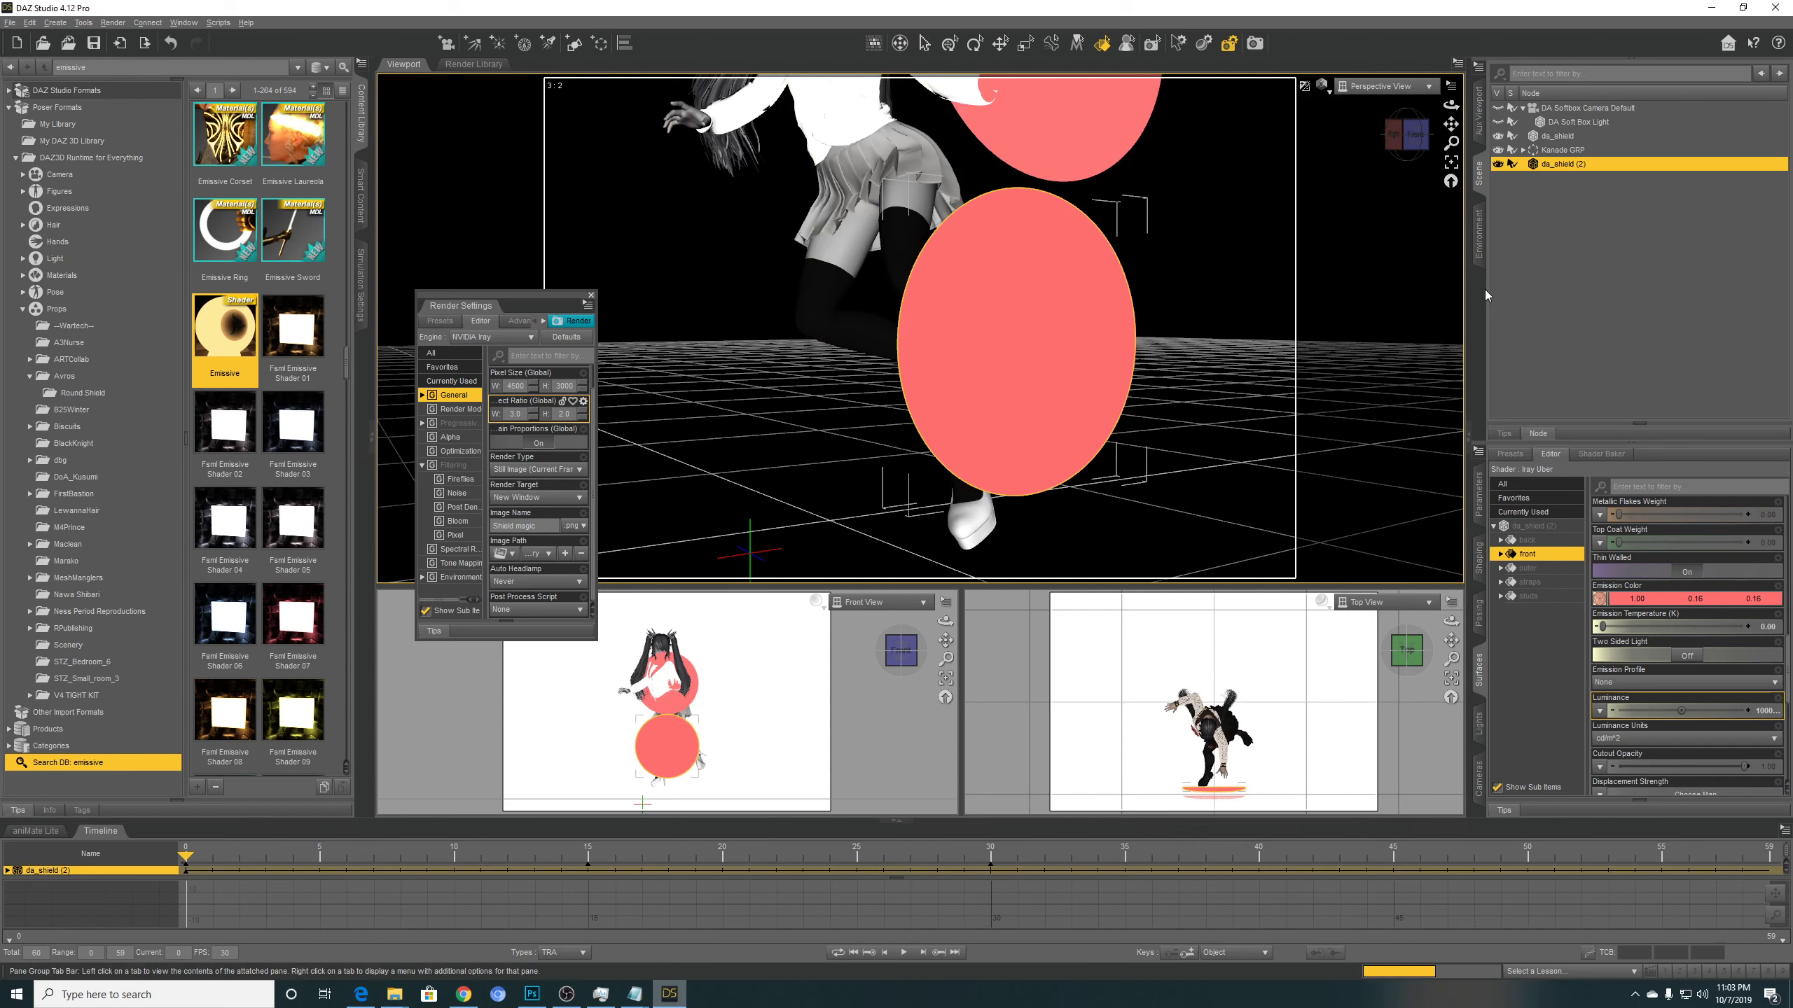
click(1493, 151)
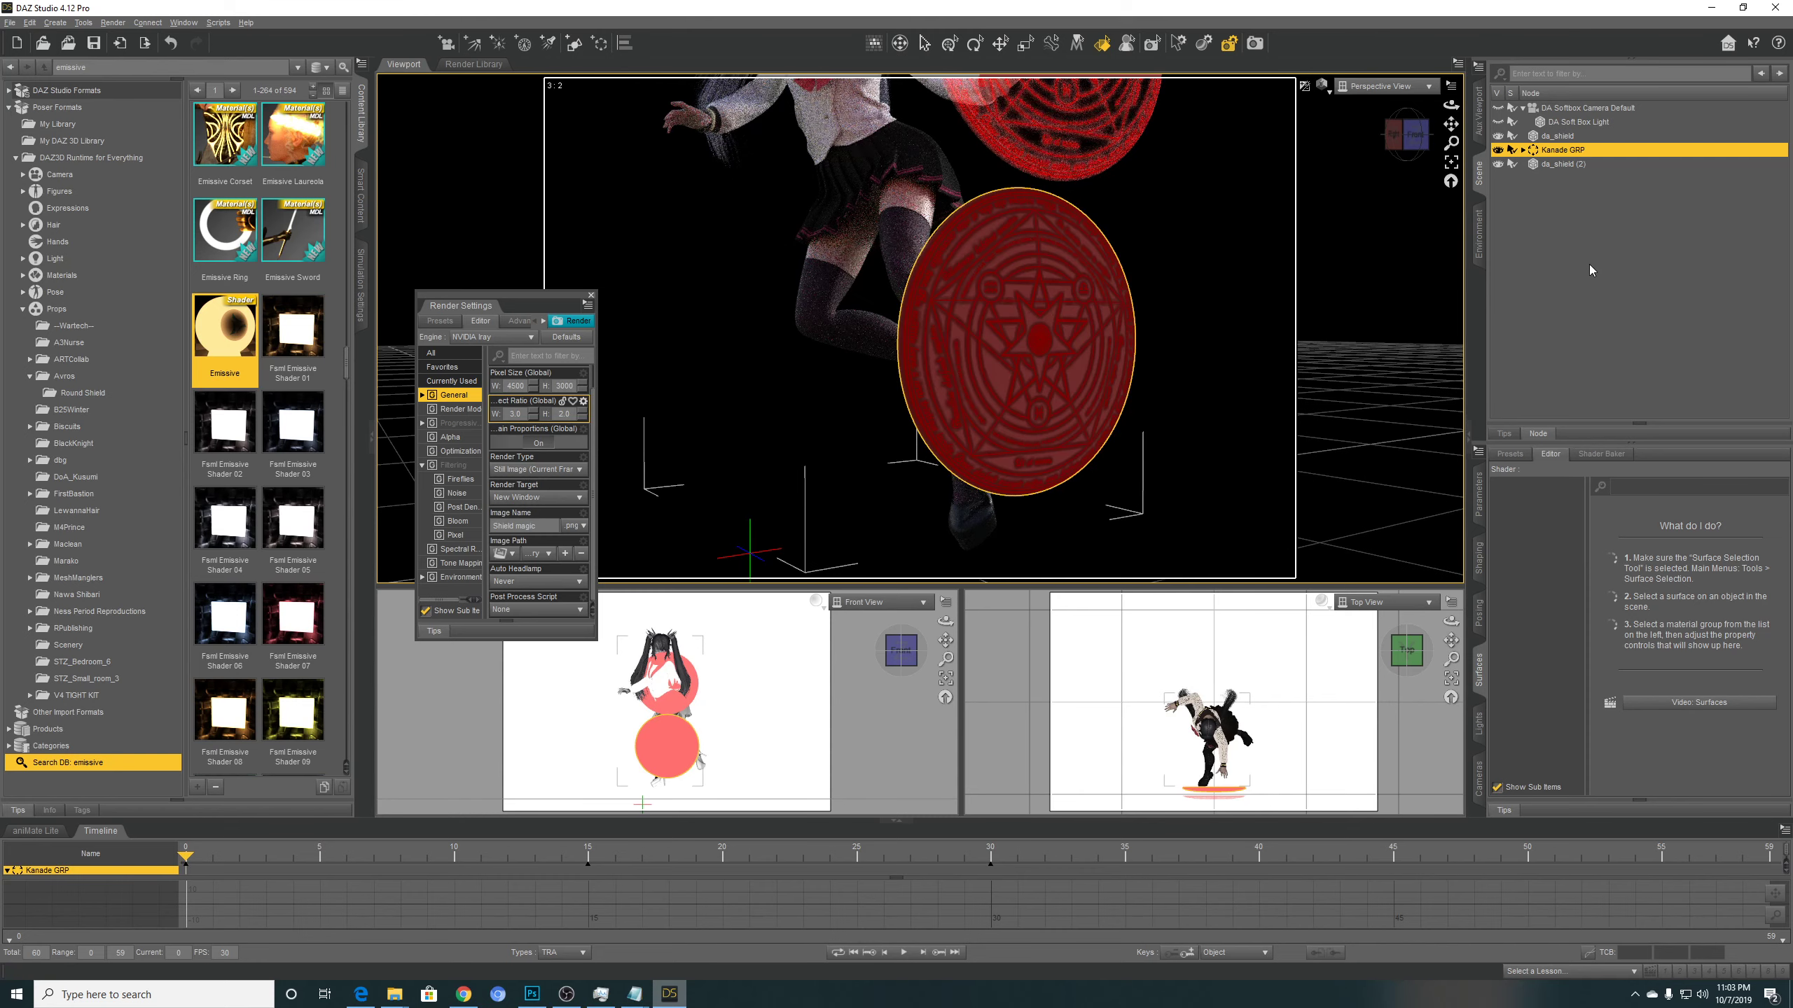
scroll(1383, 254, down, 3)
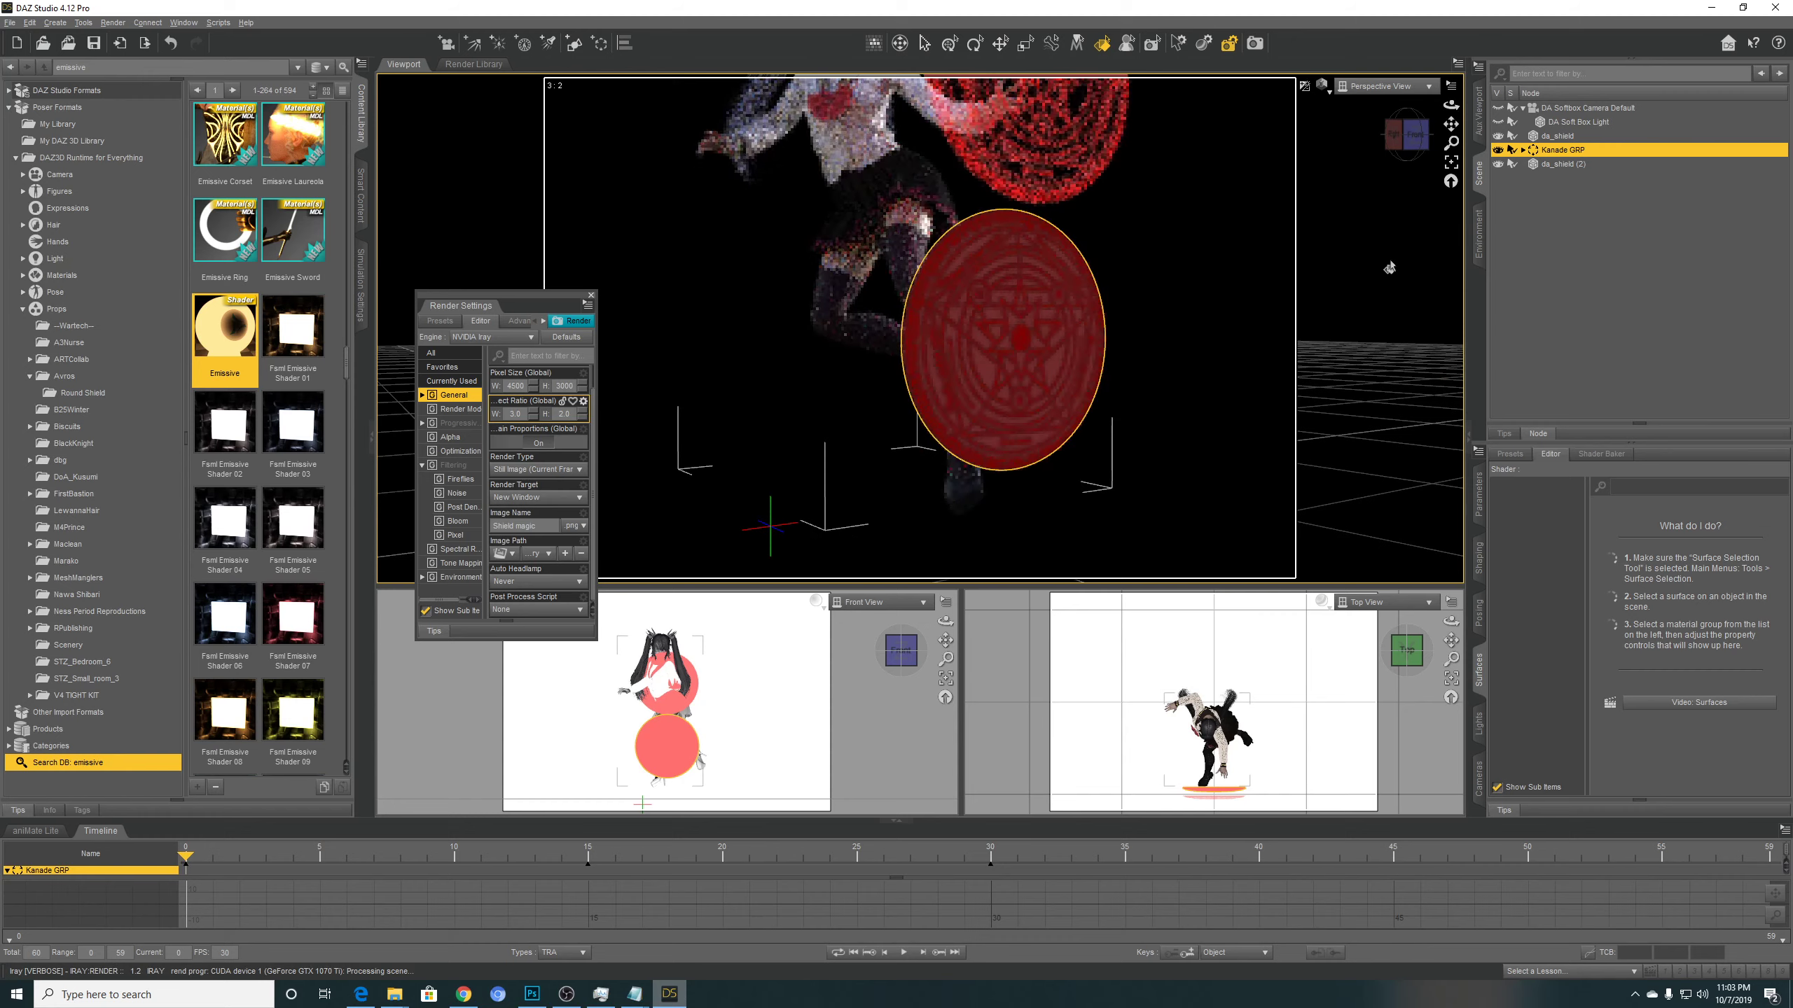
drag(1450, 124, 1240, 431)
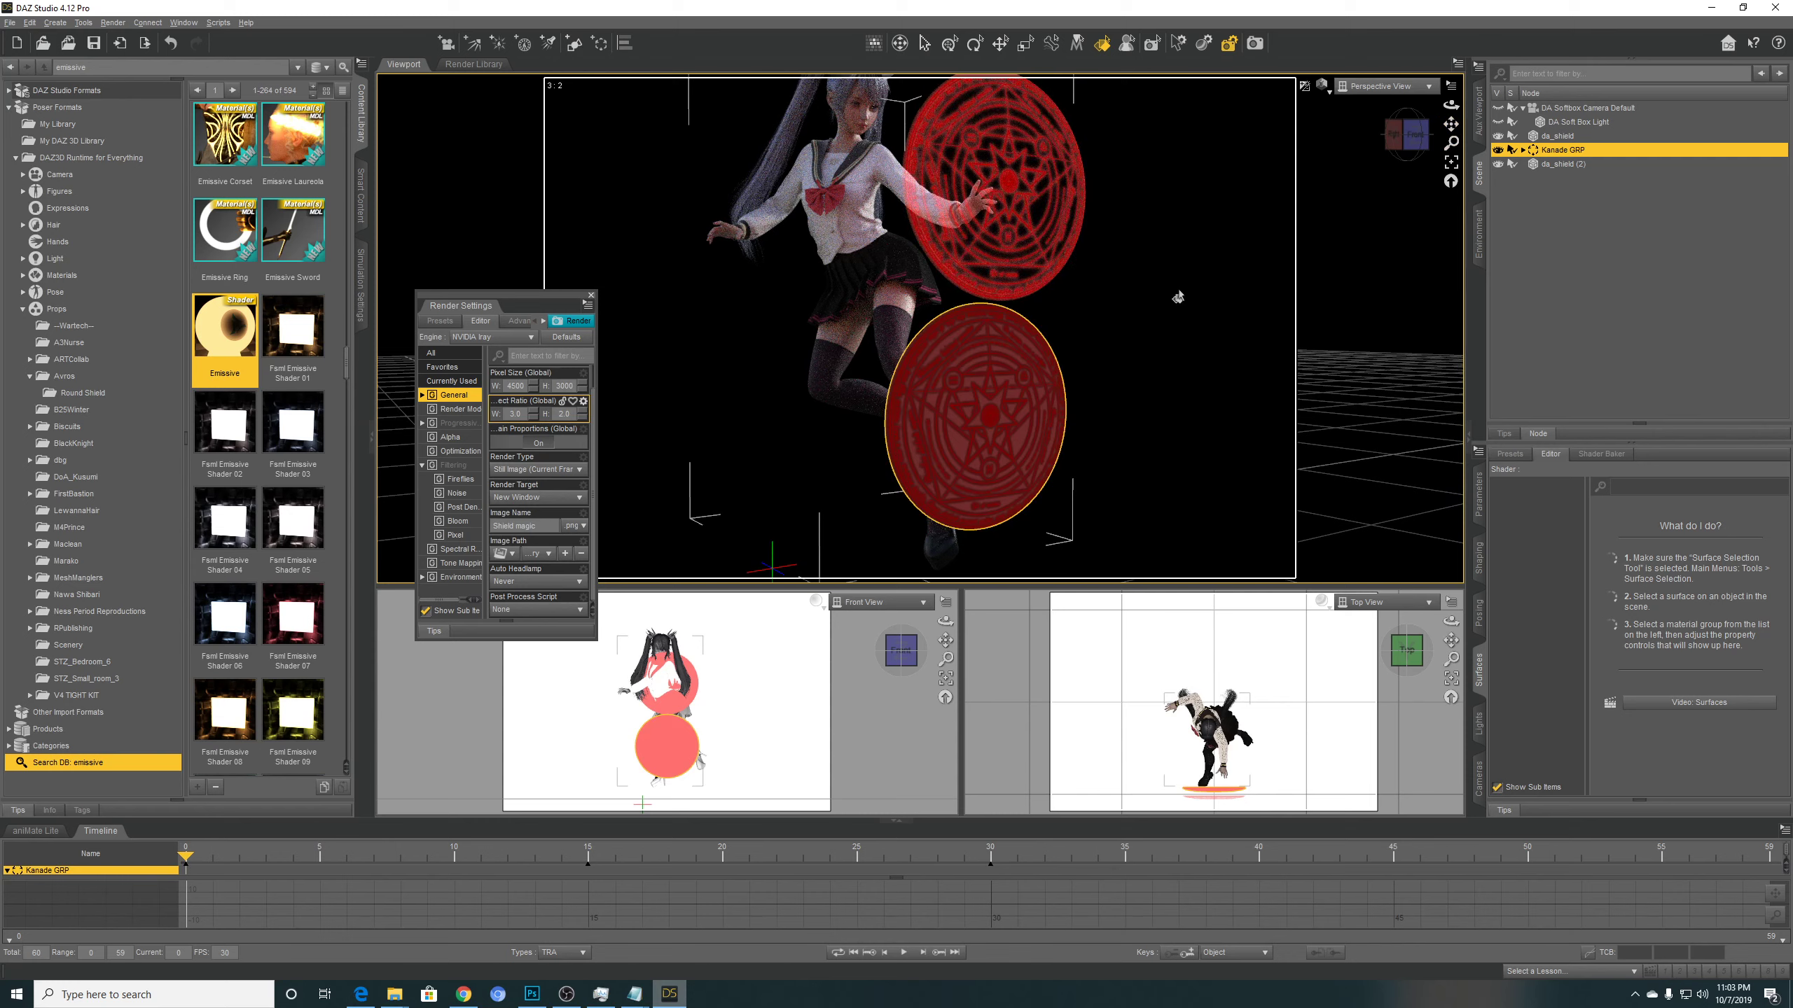
On da_shield (2), filter surface properties by 'op' and load Opacity.png as the Cutout Opacity map.
click(1545, 166)
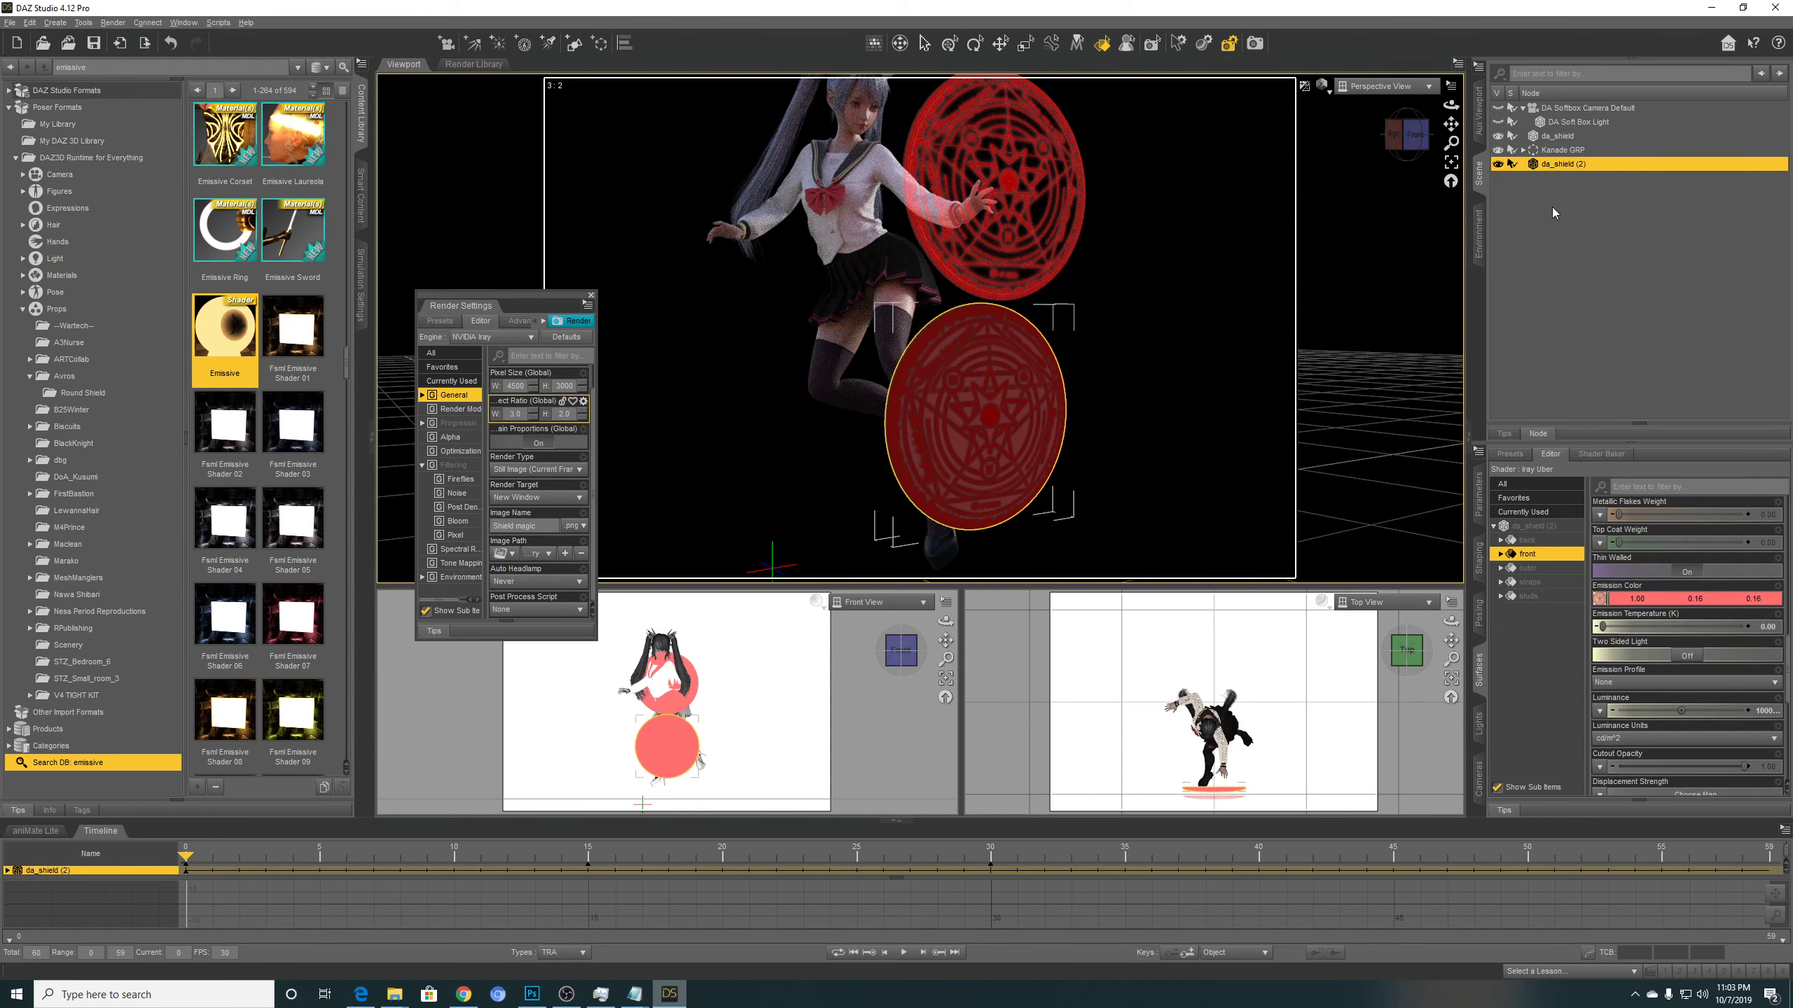
click(1641, 484)
text(op)
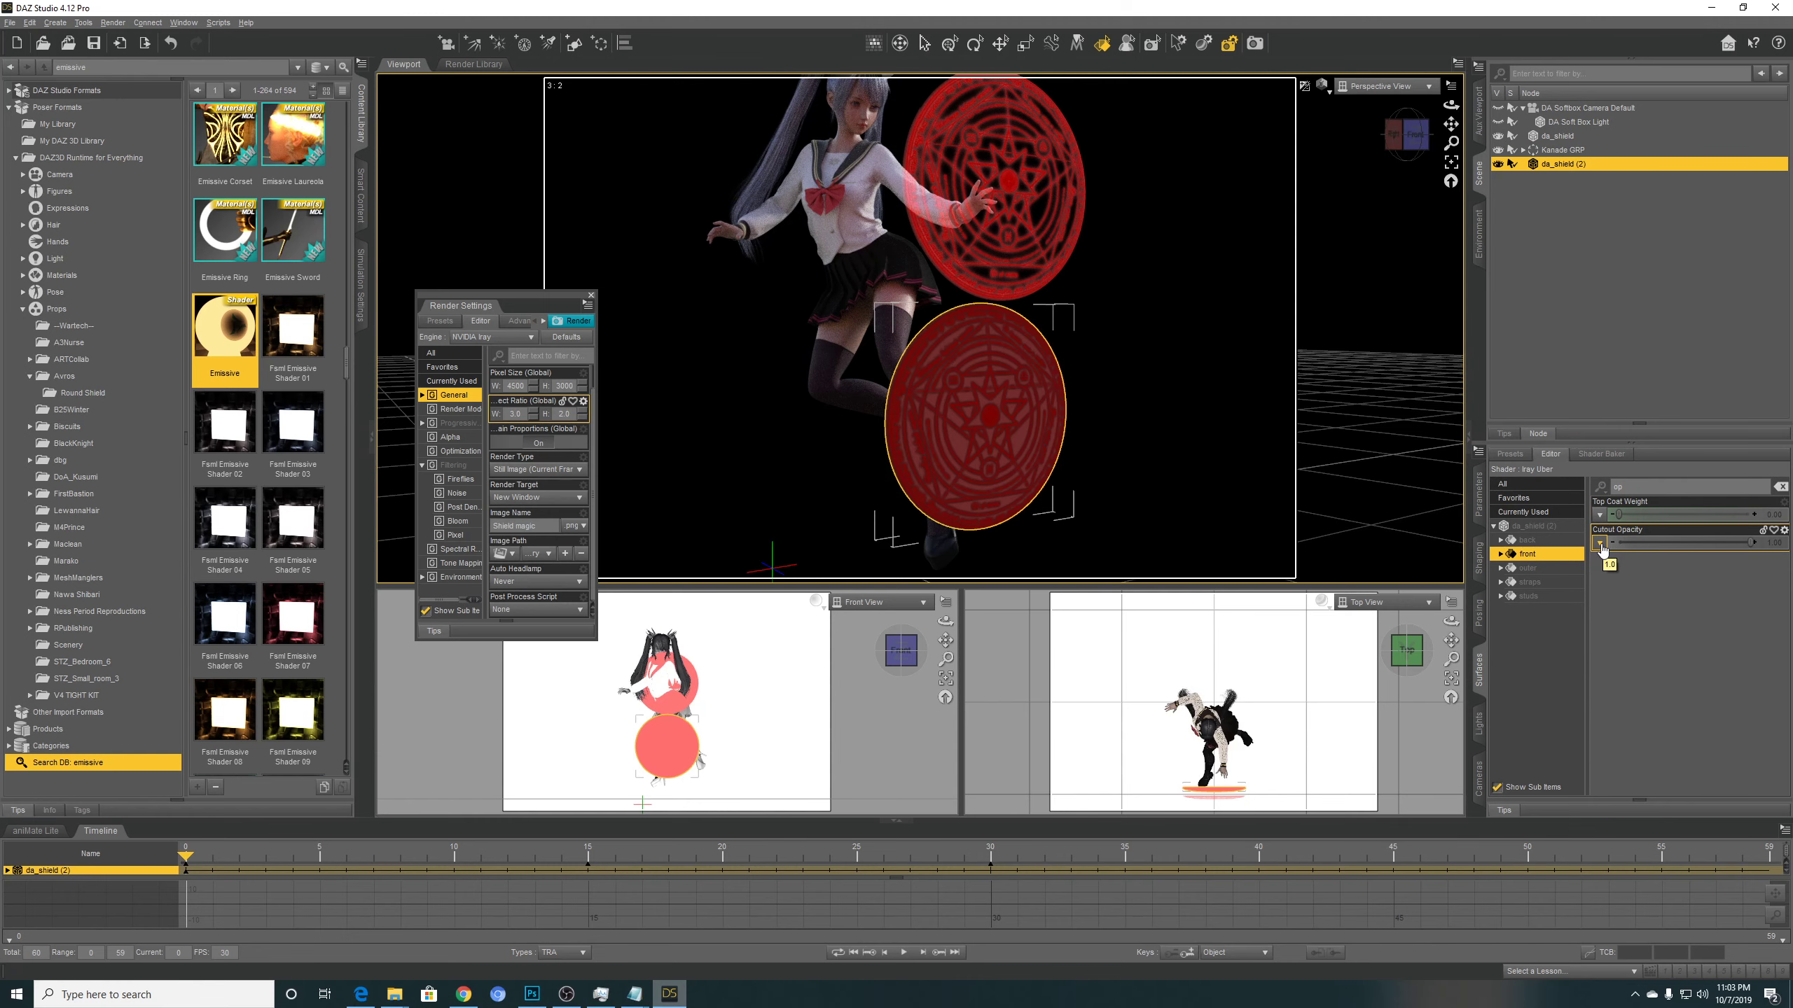
click(1599, 544)
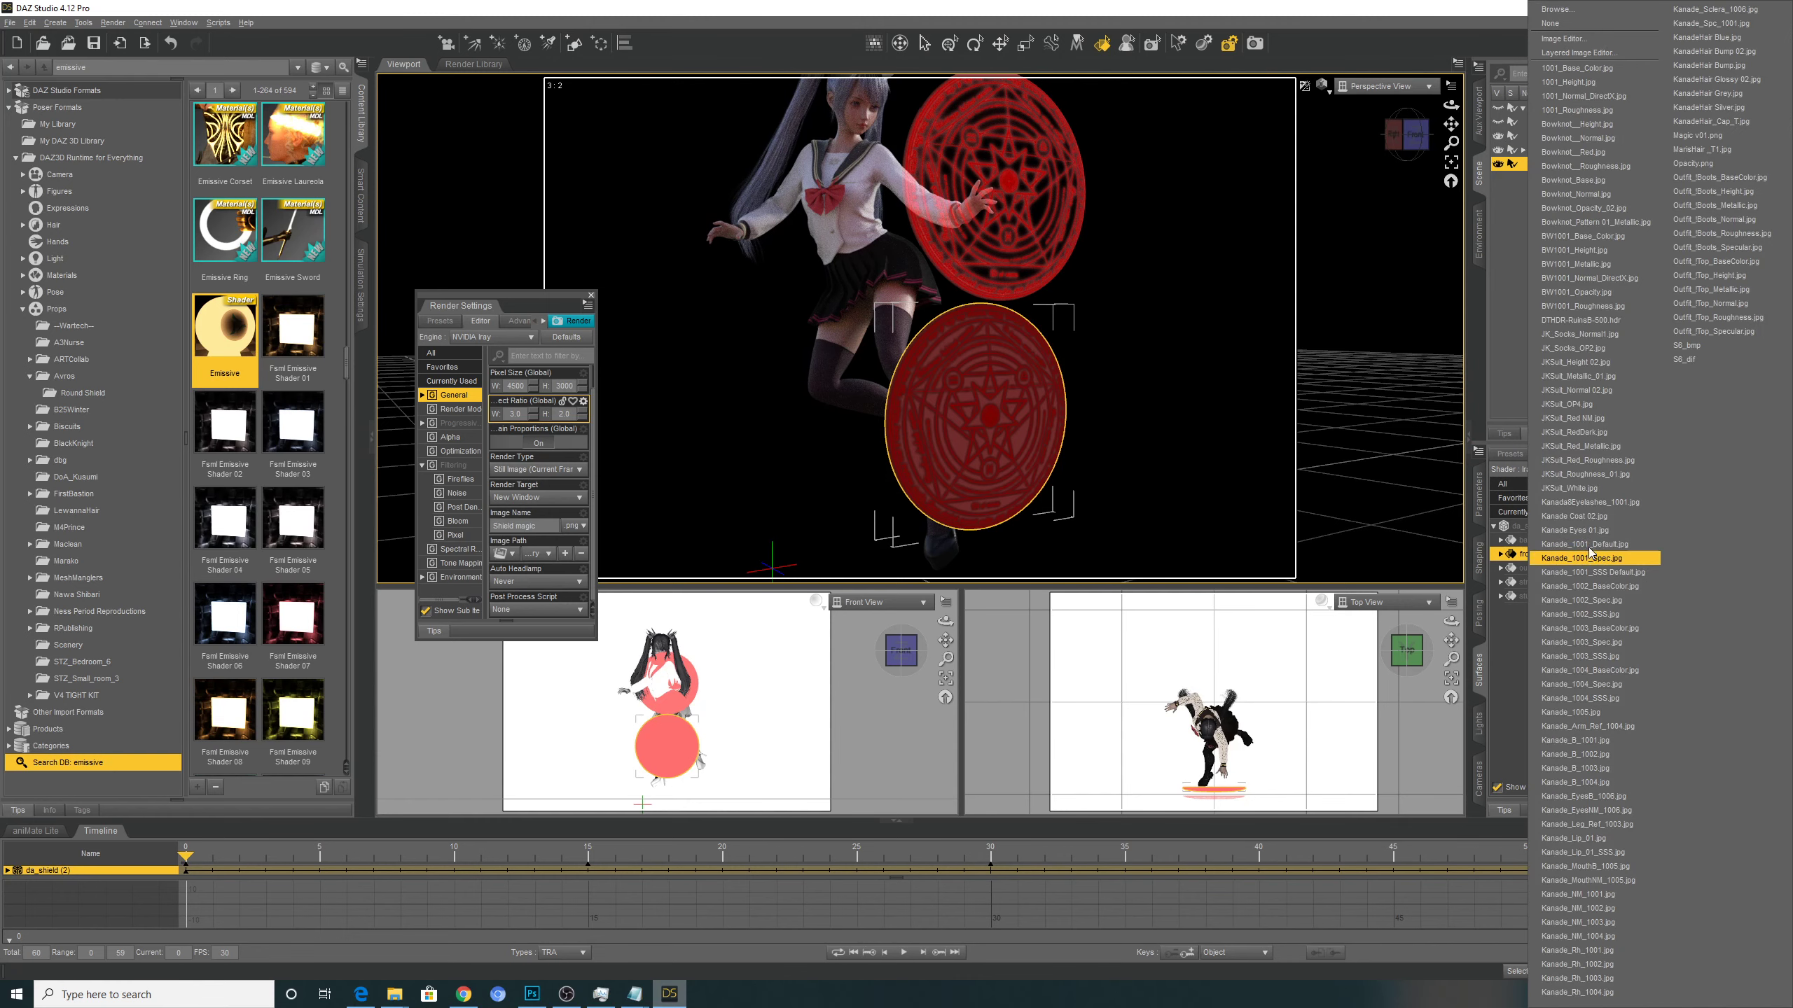
click(1578, 10)
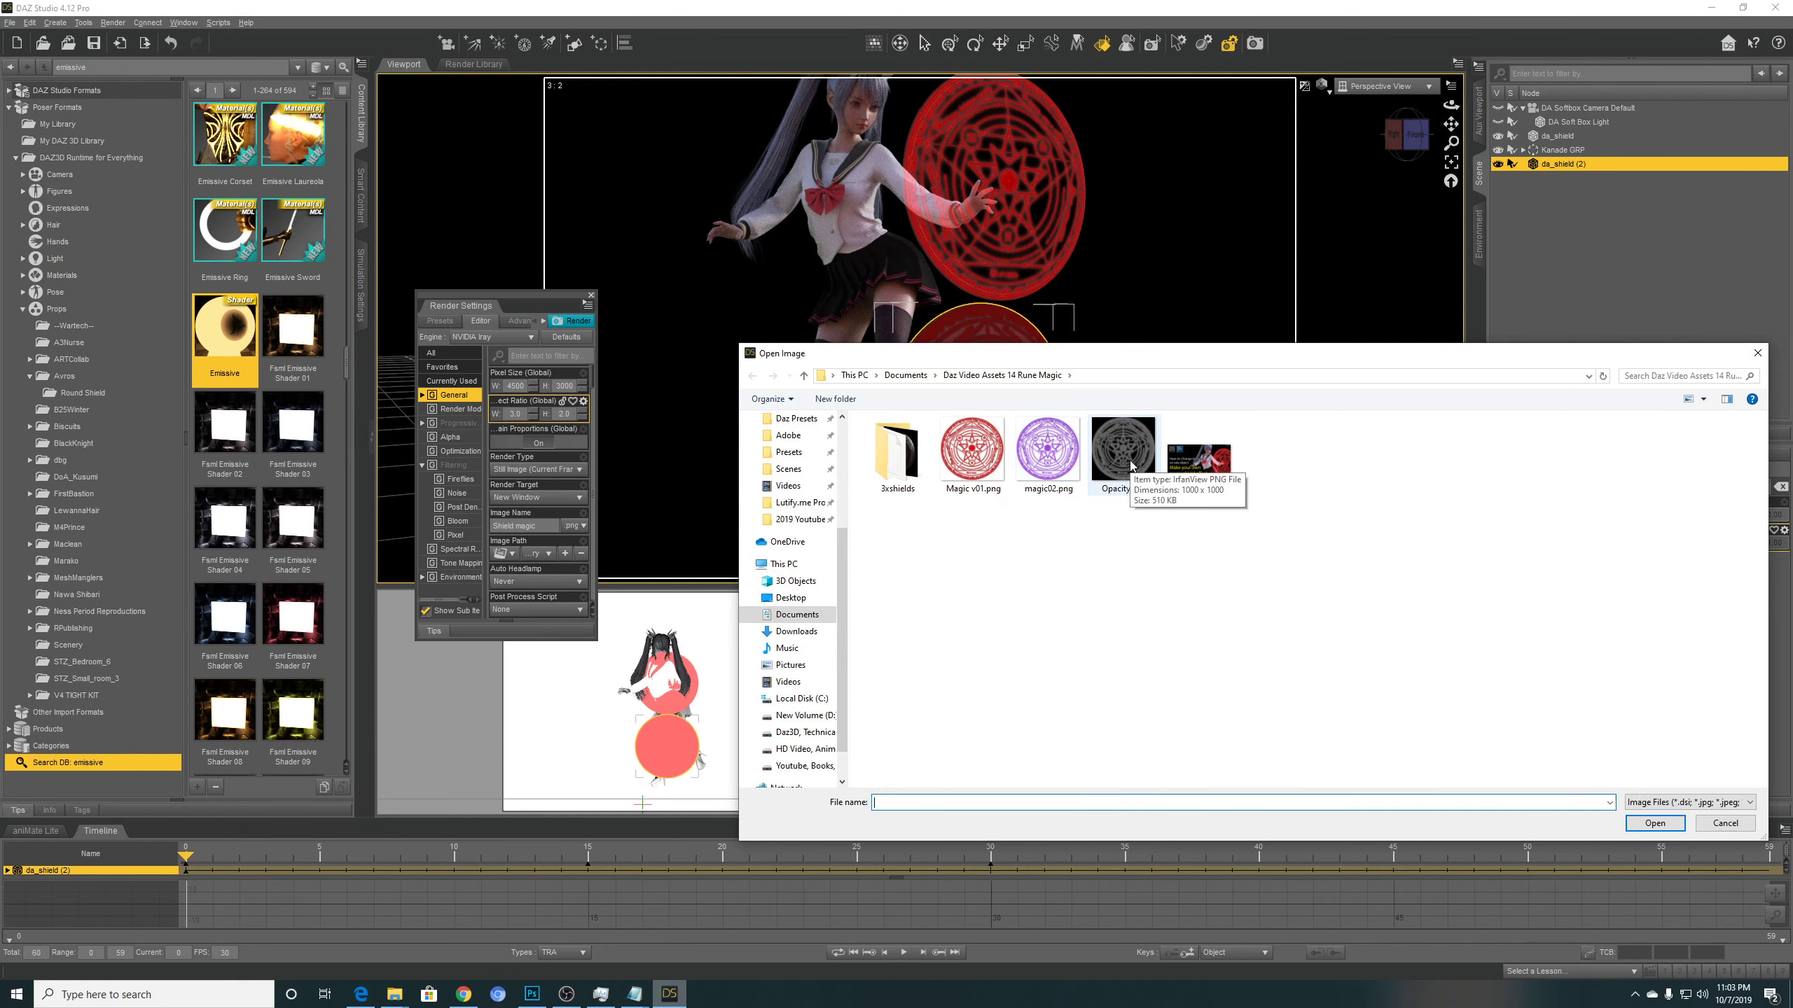
double_click(1123, 452)
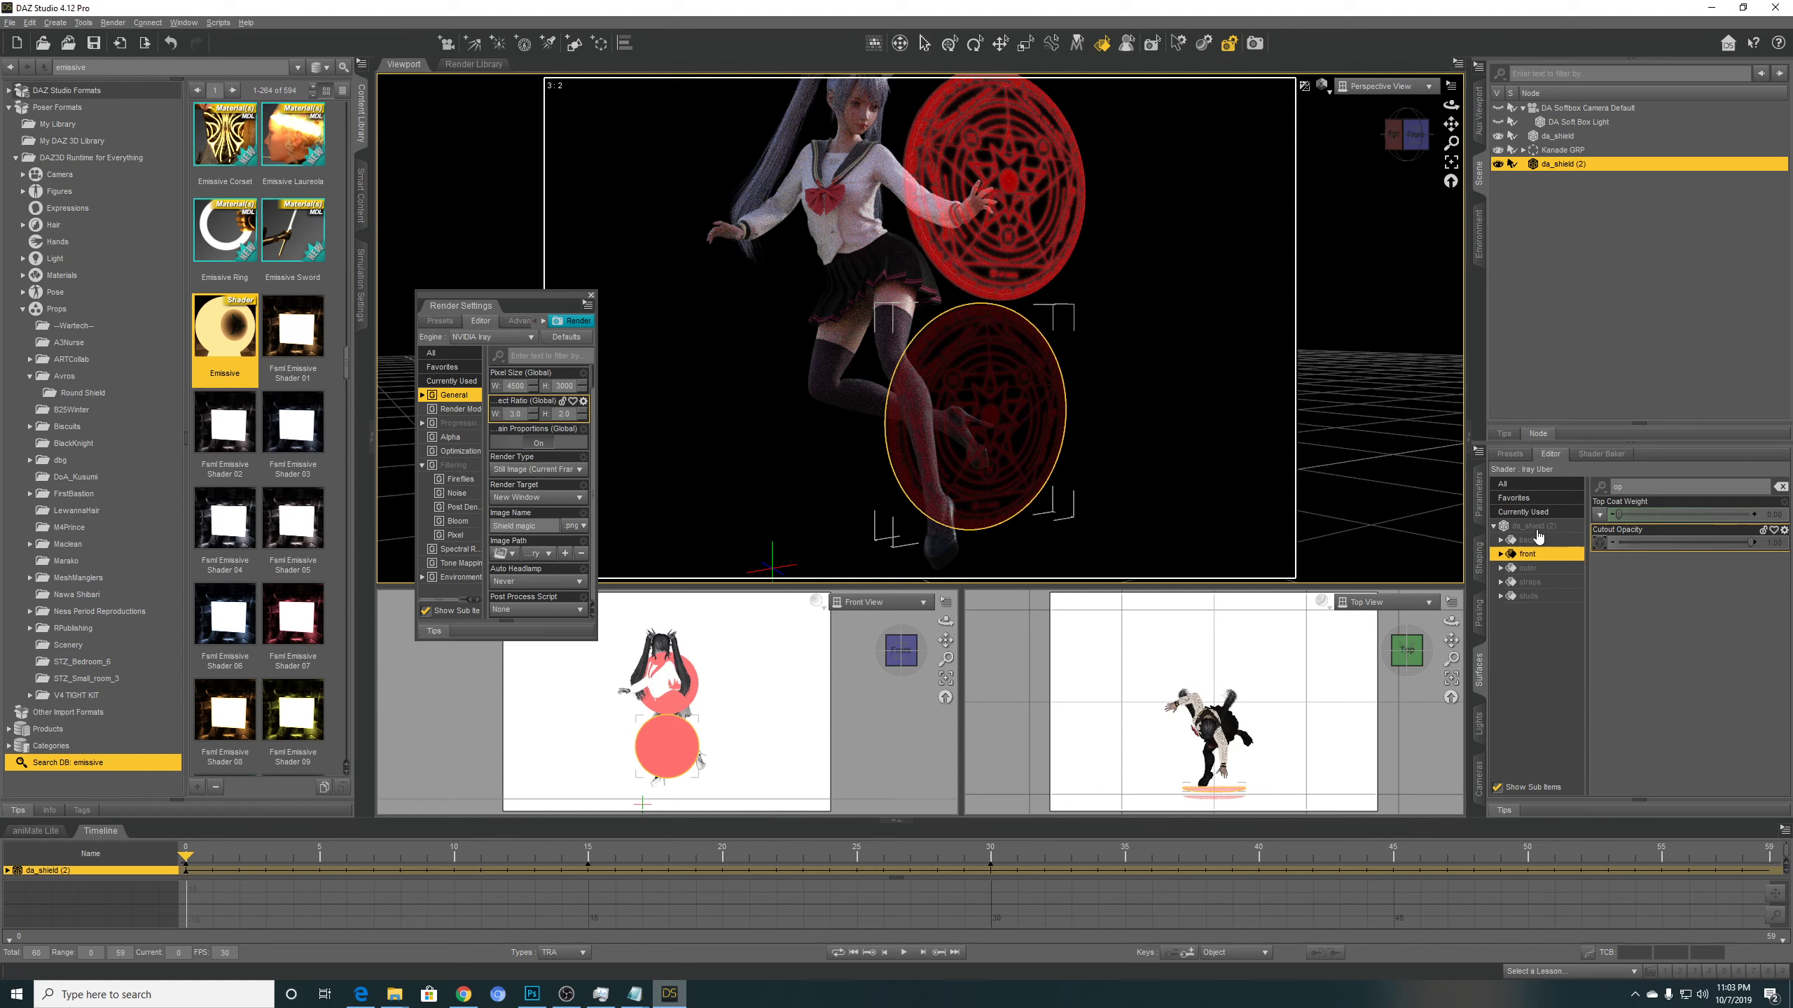
Change the shield front's Luminance from 10000 to 50000.
click(1781, 487)
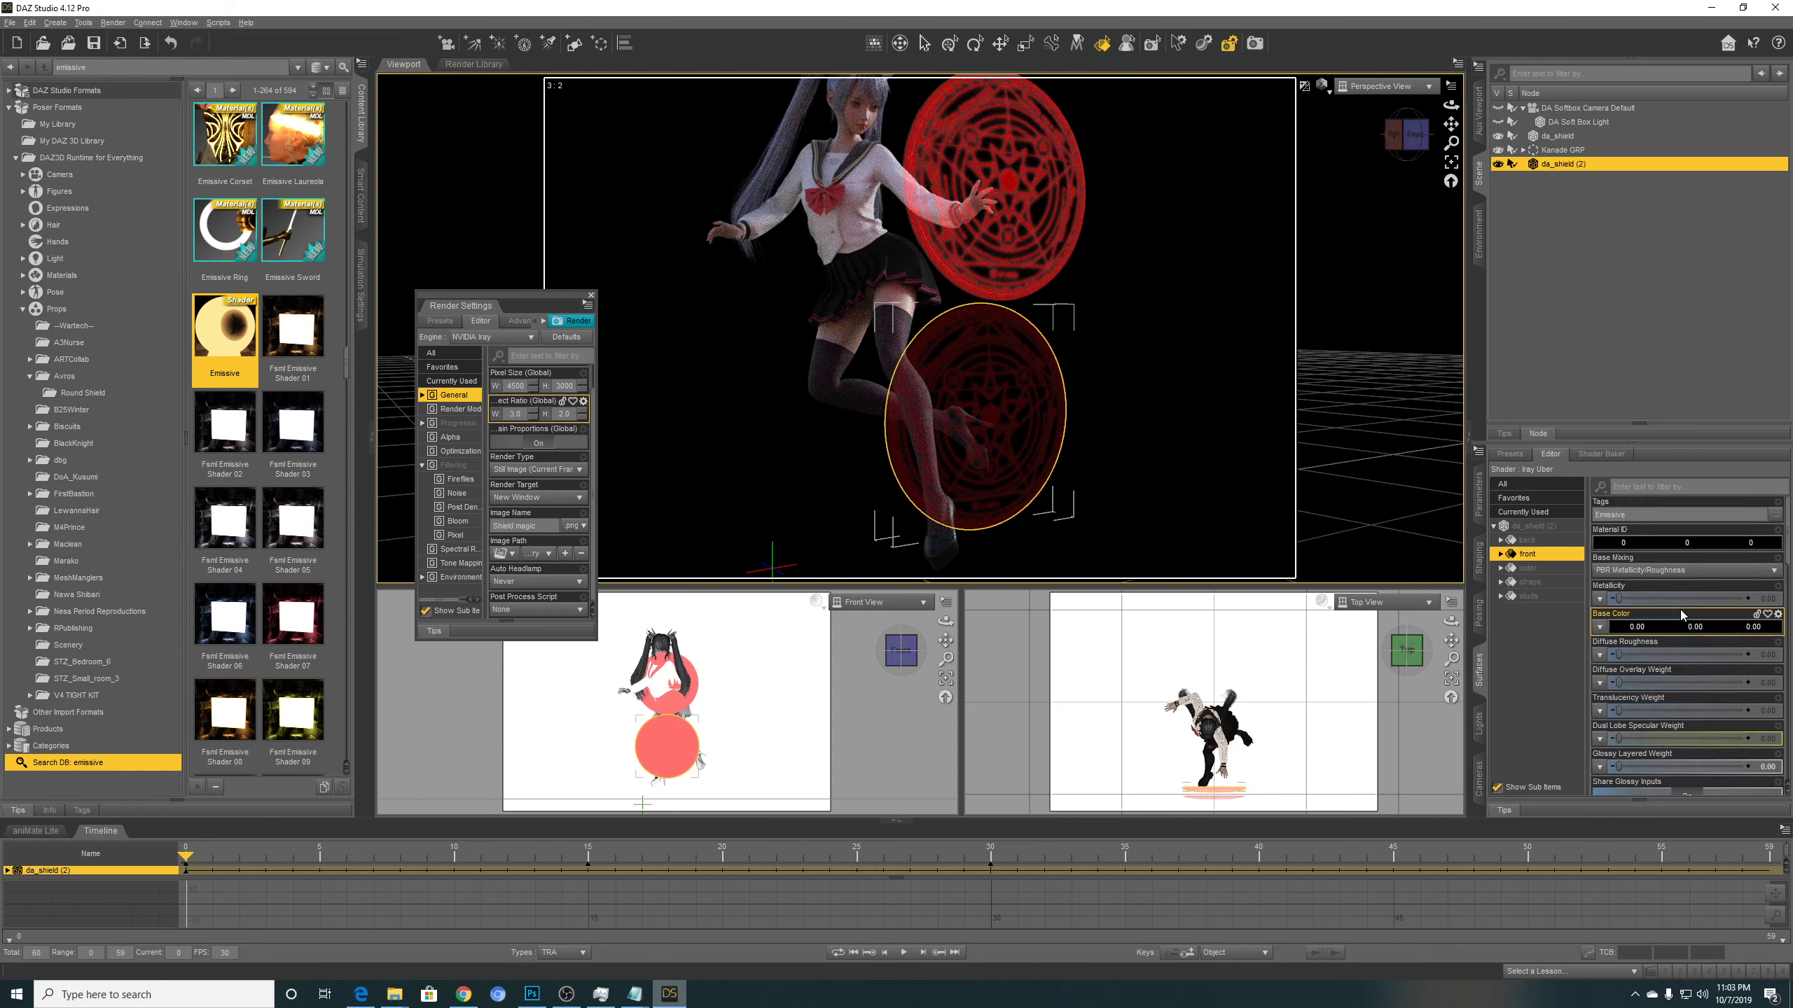
scroll(1682, 615, down, 10)
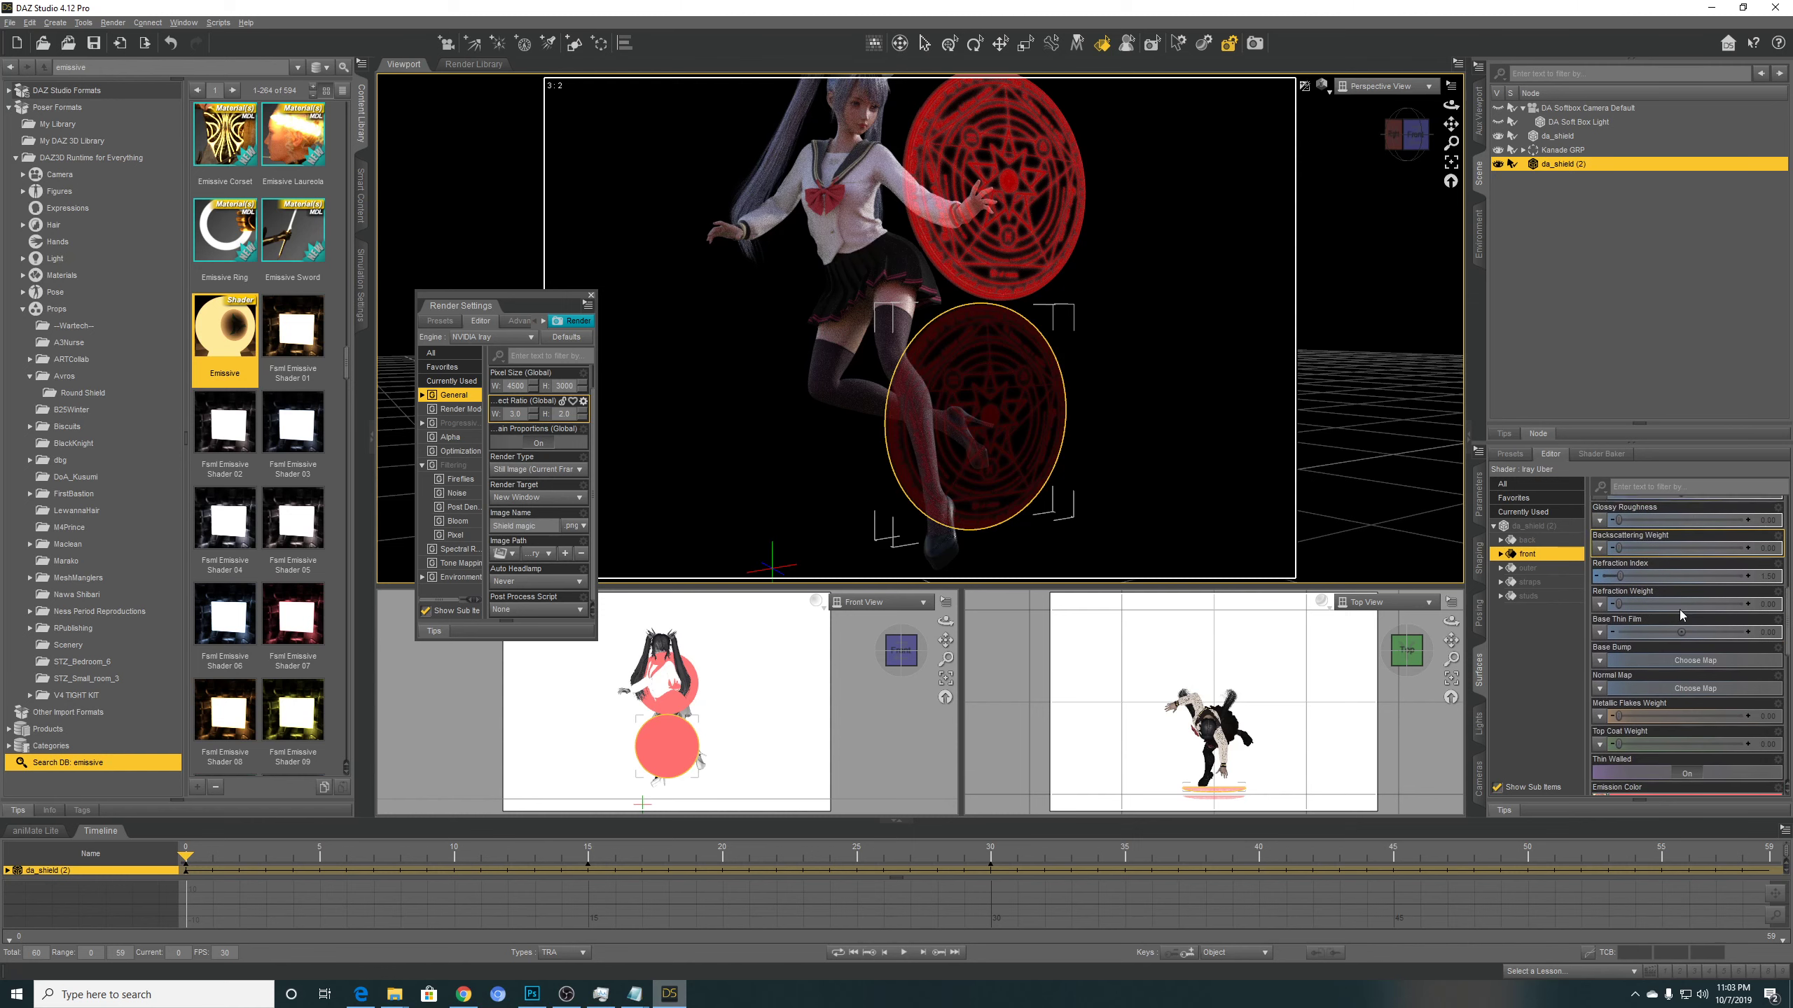
scroll(1682, 615, down, 6)
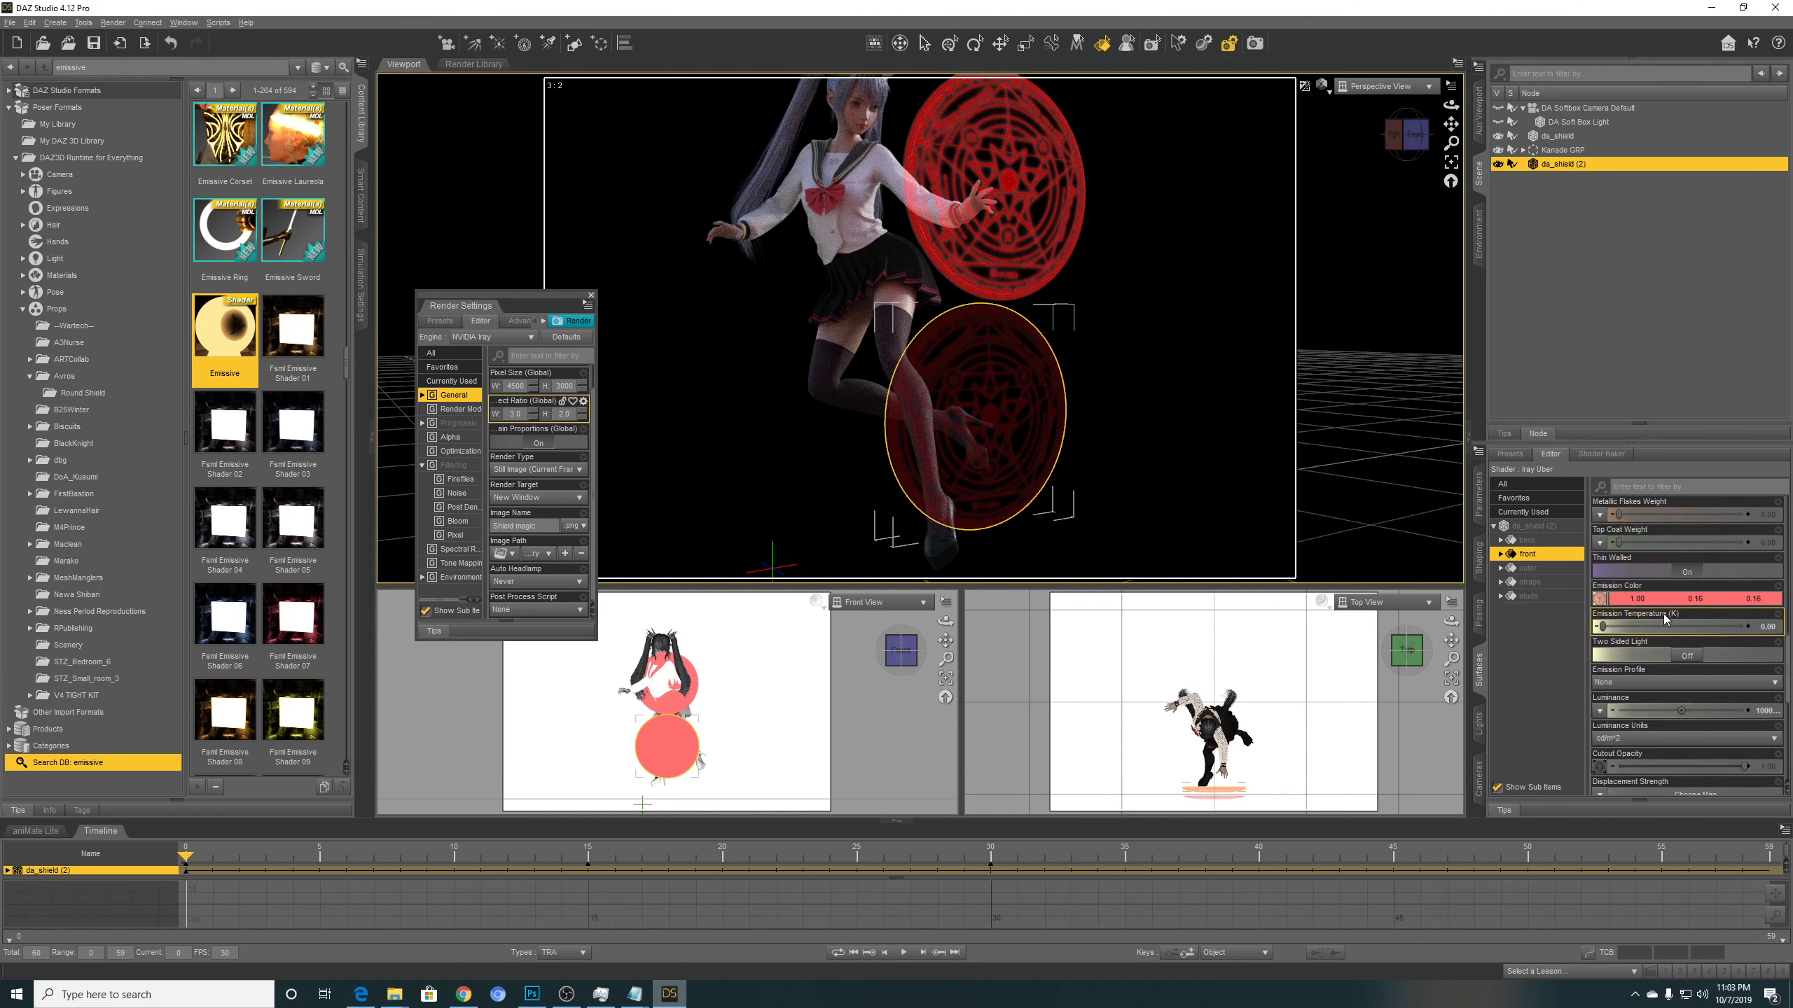
click(1763, 713)
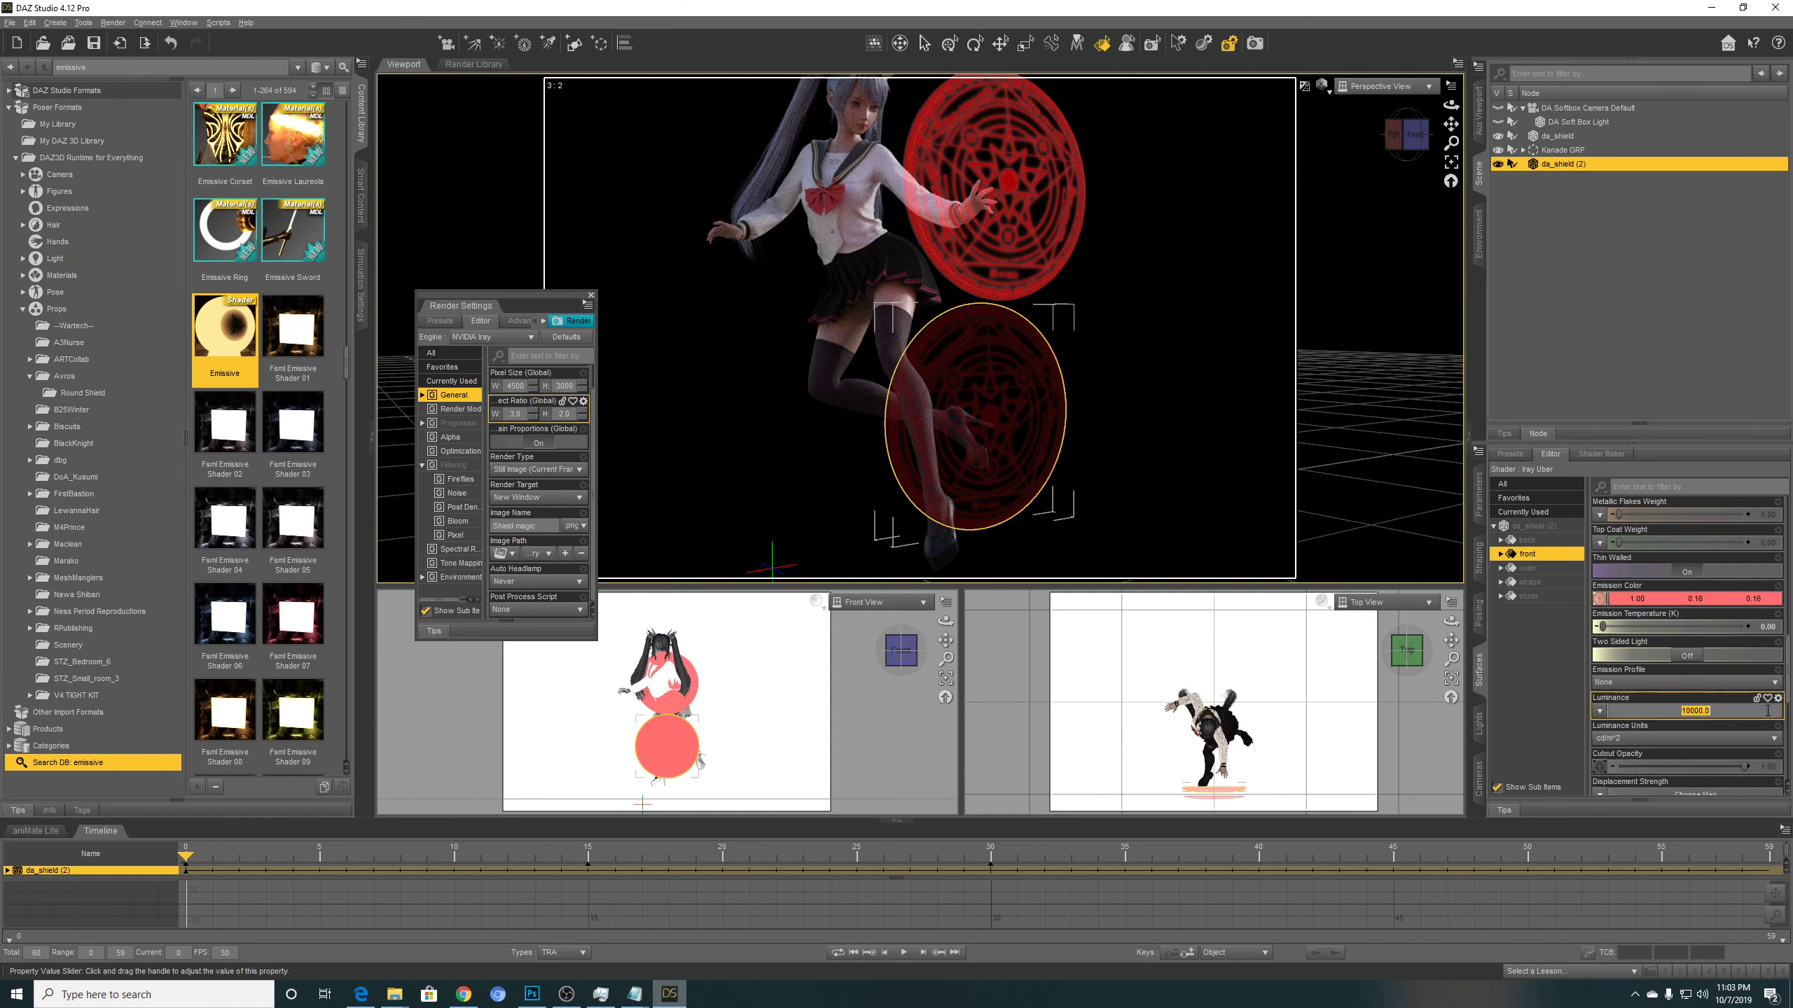
click(1665, 712)
text(5)
key(Return)
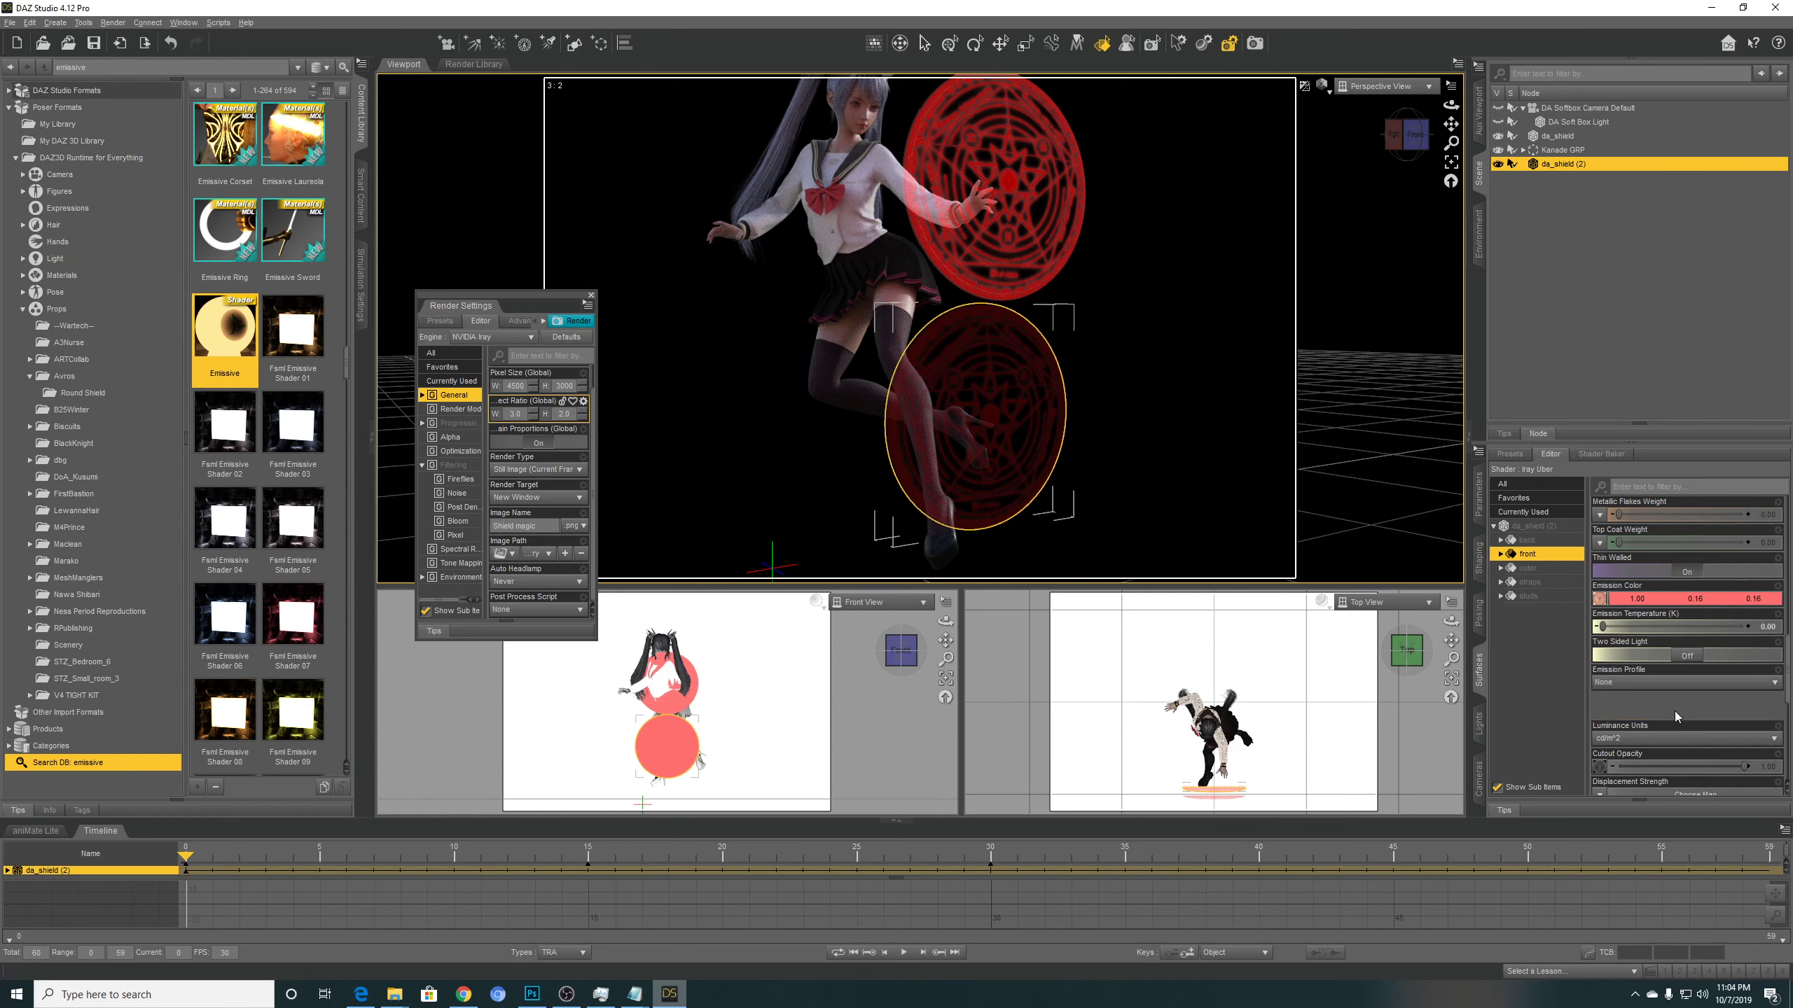